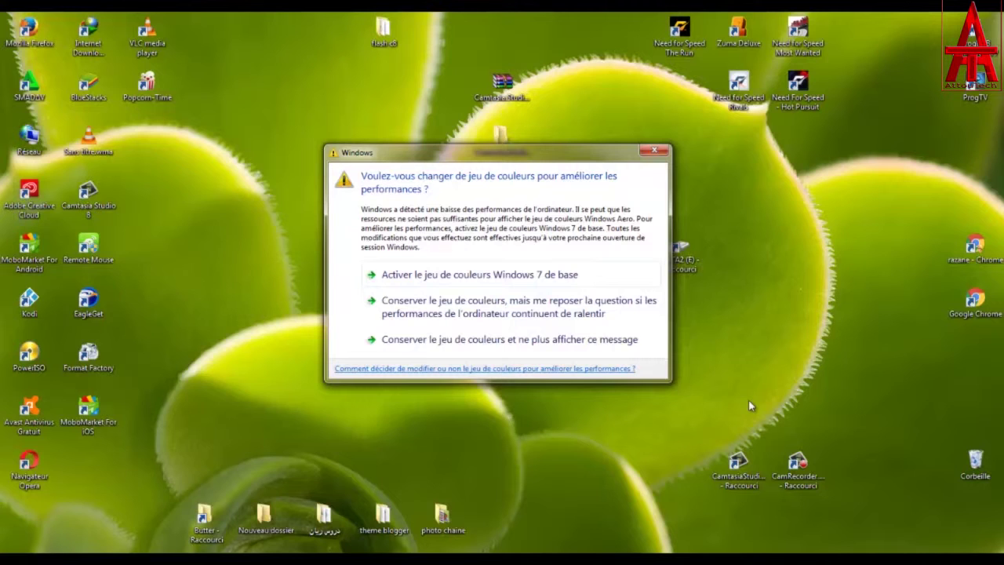
Dismiss the Windows colour scheme prompt and move the Camtasia Studio and CamRecorder shortcuts side by side near the middle of the desktop
left_click(654, 150)
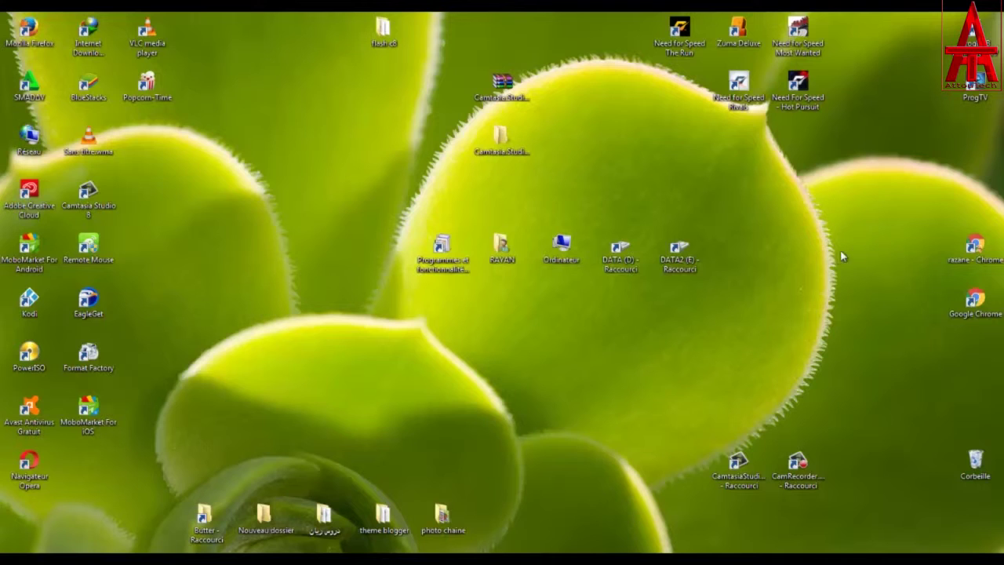
left_click_drag(689, 440, 559, 425)
left_click(619, 419)
left_click(576, 426)
left_click(680, 412)
left_click(576, 416)
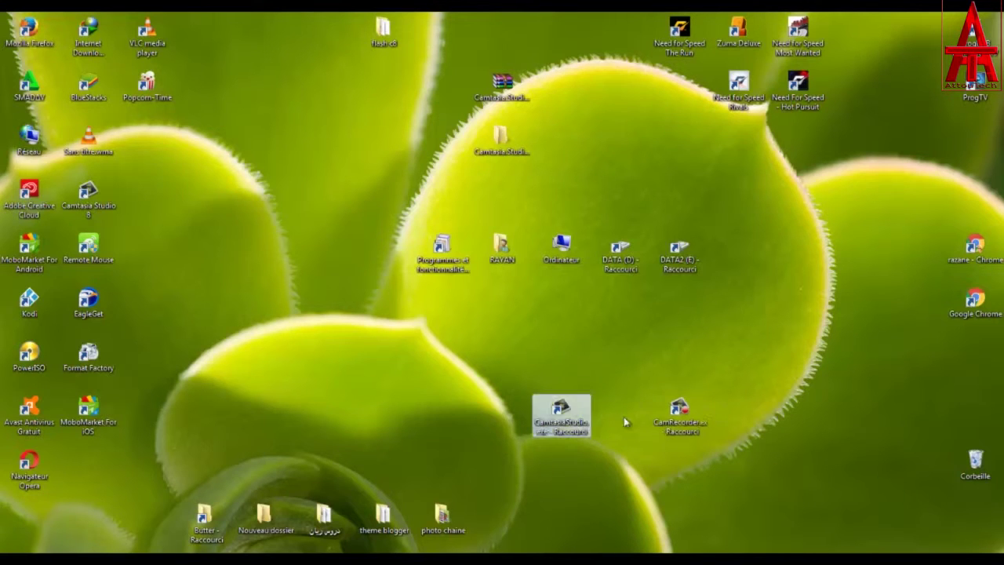
left_click_drag(633, 421, 634, 424)
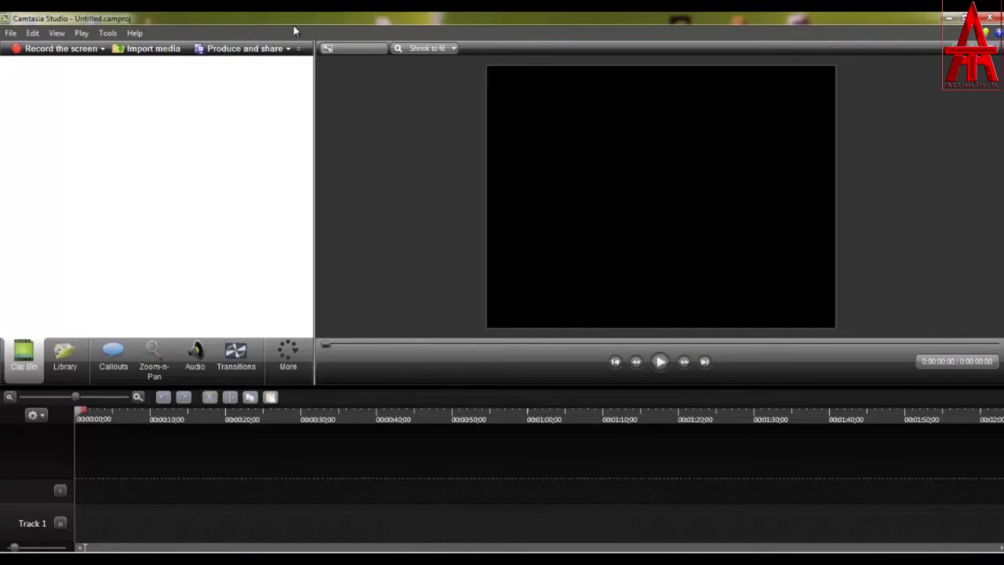
Check the version and licence information of the installed Camtasia Studio, and close the program
left_click(134, 33)
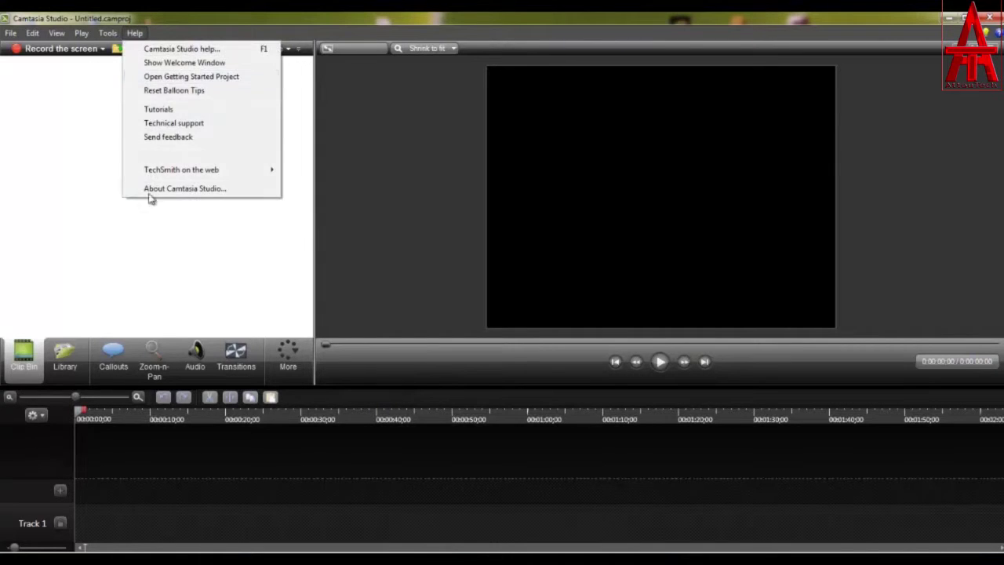
left_click(186, 190)
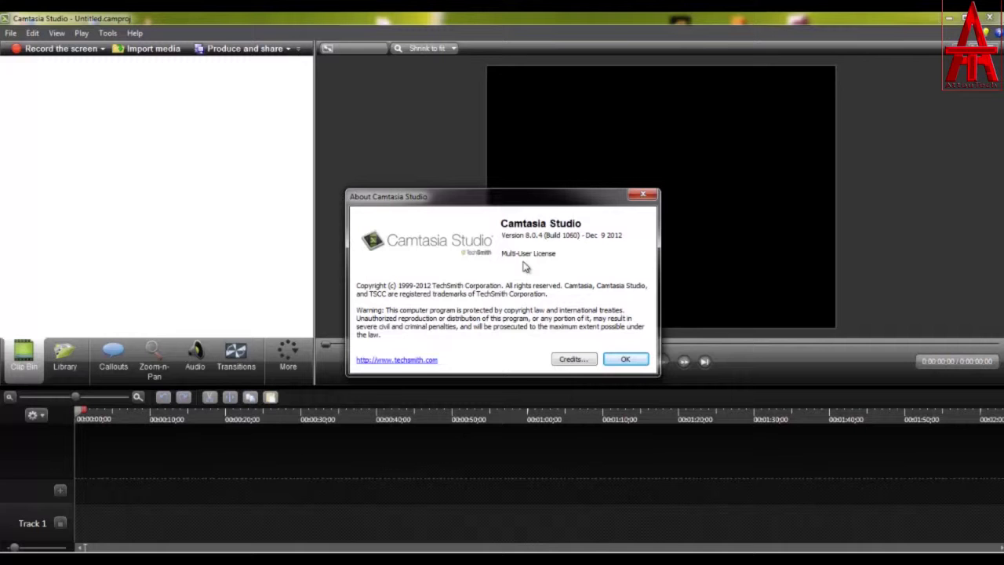
left_click(643, 196)
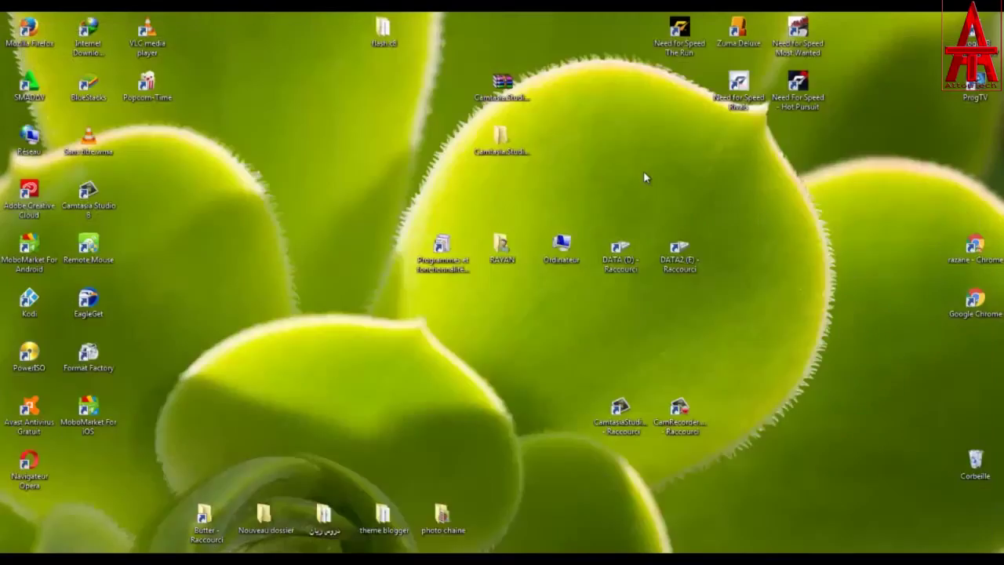
left_click(990, 17)
Move the Camtasia Studio archive and its extracted folder to an empty desktop area, and shift the middle row of icons one place over
left_click_drag(502, 85, 251, 199)
left_click_drag(394, 233, 733, 264)
left_click_drag(442, 253, 501, 253)
left_click_drag(500, 140, 346, 255)
left_click(261, 216)
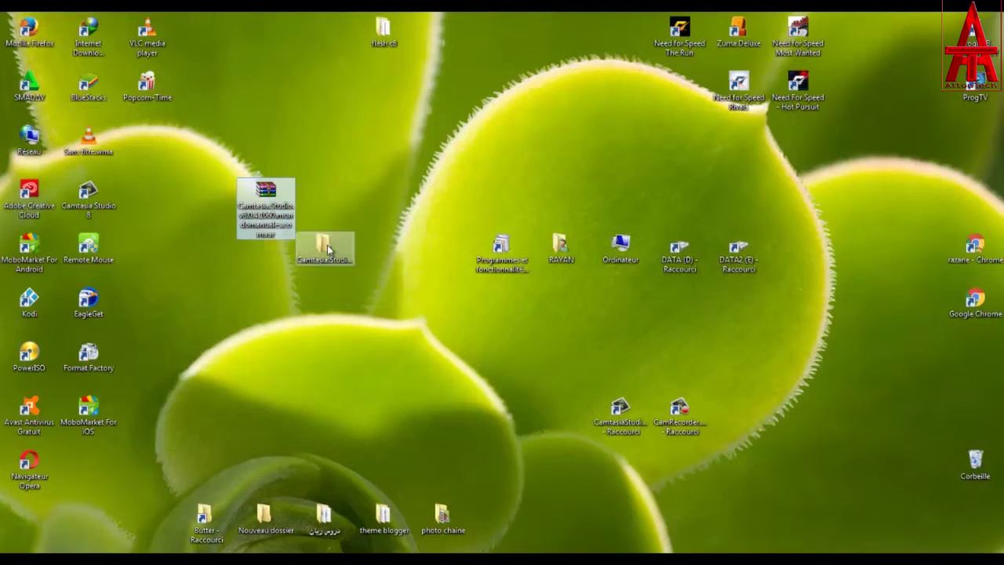
left_click(312, 269)
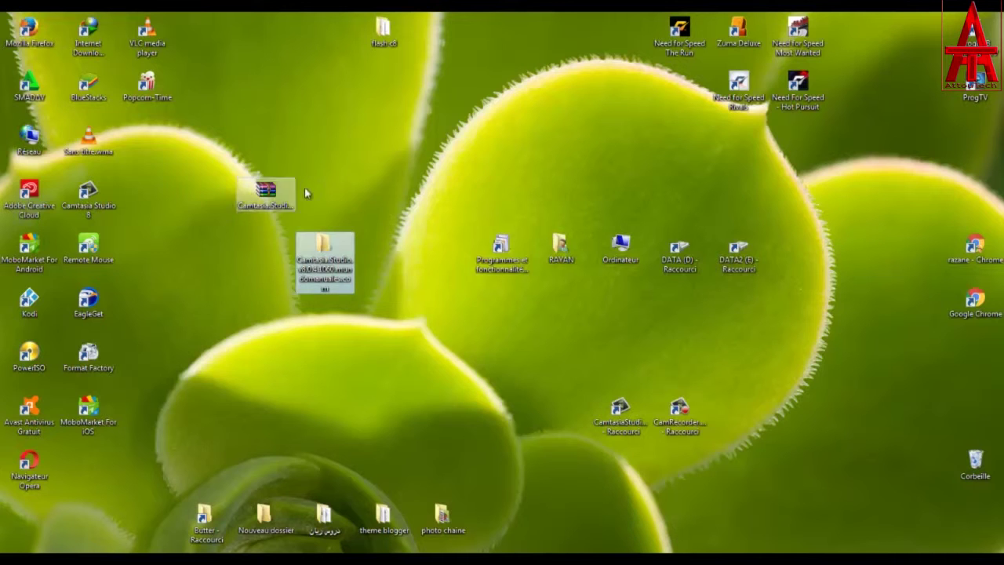
Open the extracted Camtasia.Studio.v8.0.4.1060.mundomanuales.com folder and its subfolder, look through the files and show them as tiles
double_click(324, 257)
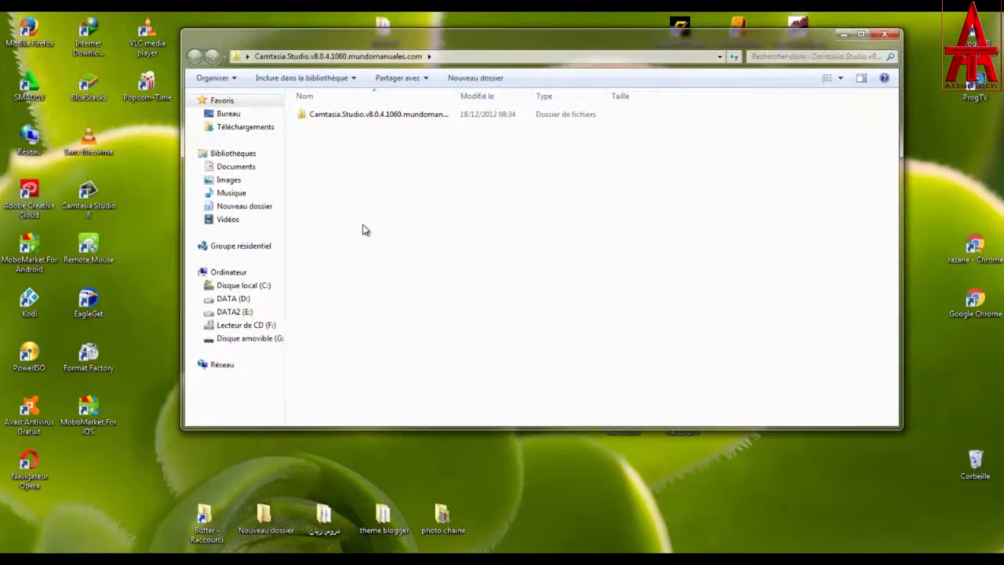
double_click(351, 116)
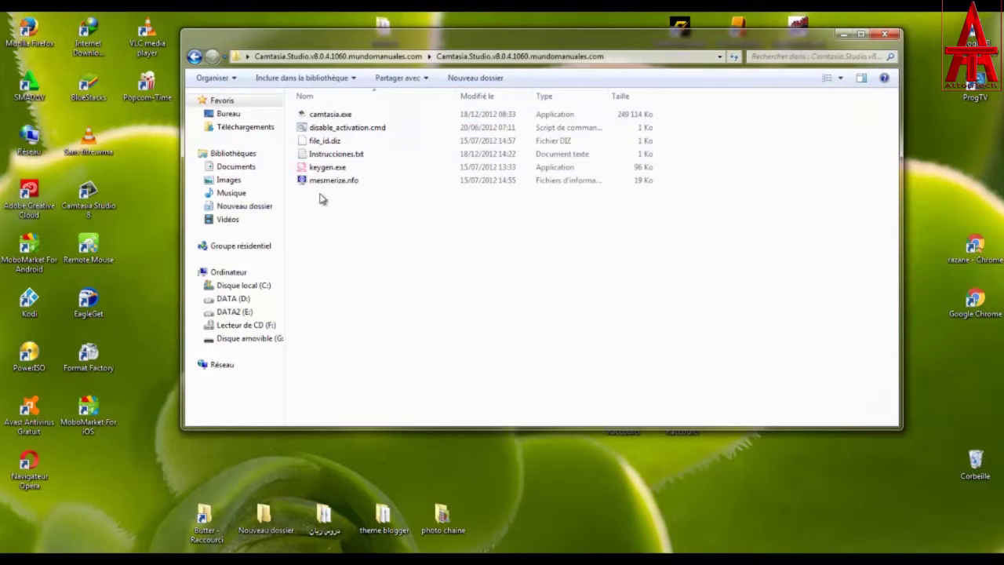
left_click(351, 116)
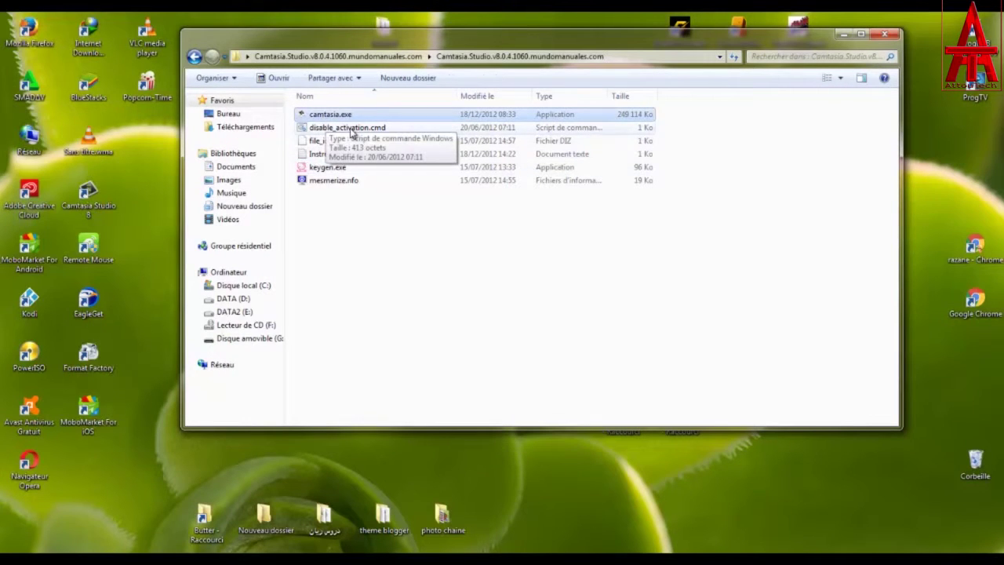
left_click(361, 130)
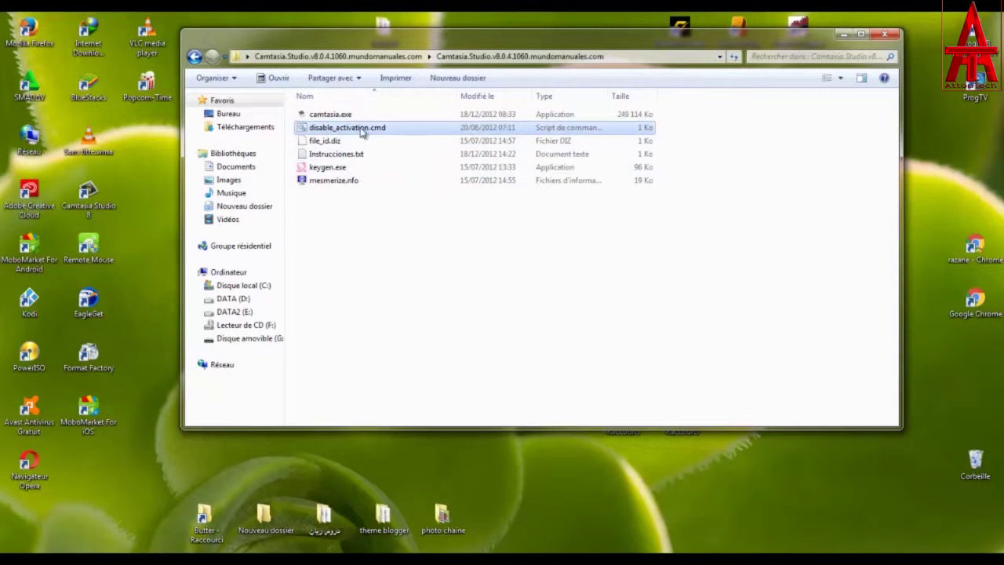
left_click(332, 173)
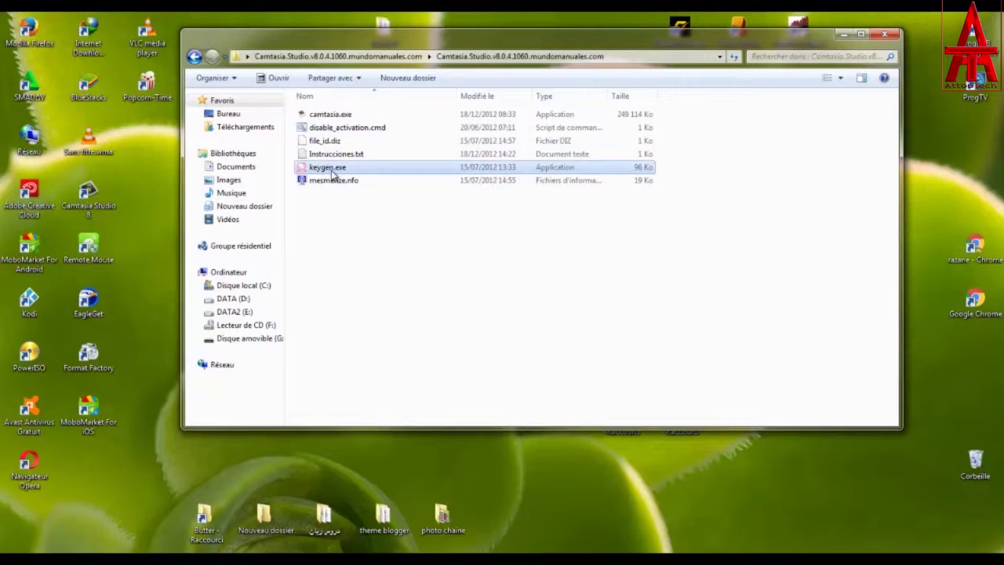
left_click(328, 130)
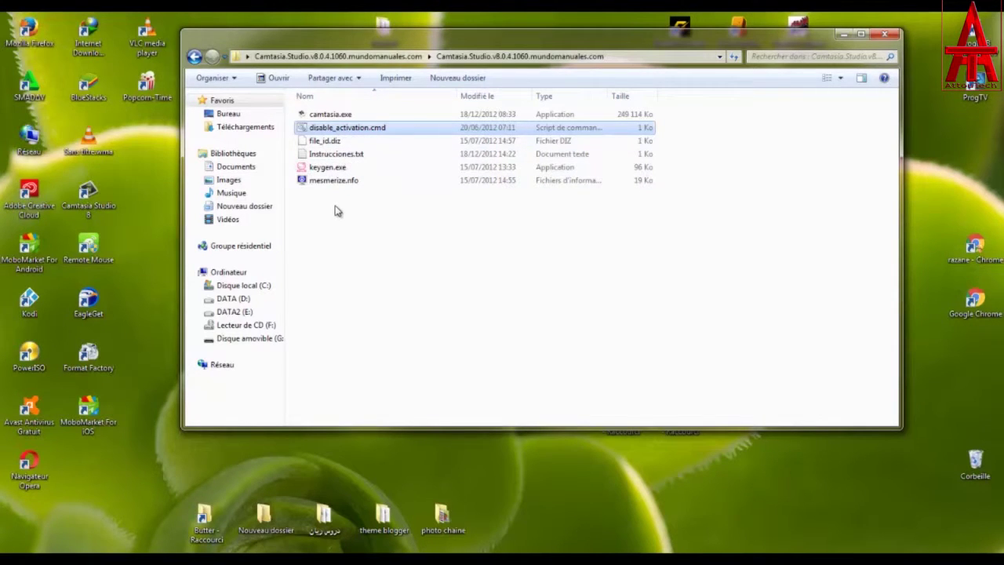
left_click(349, 115)
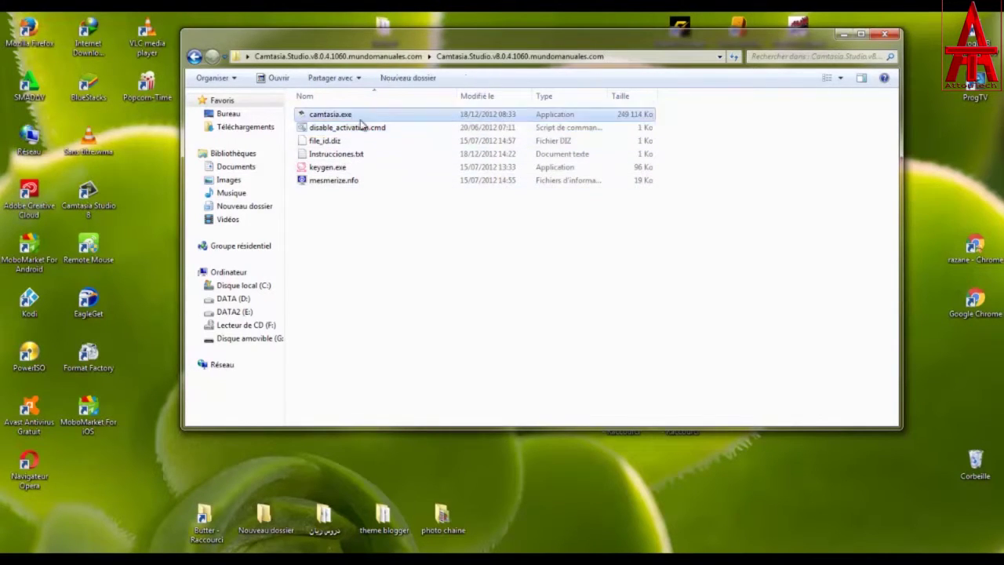
left_click(826, 79)
double_click(349, 110)
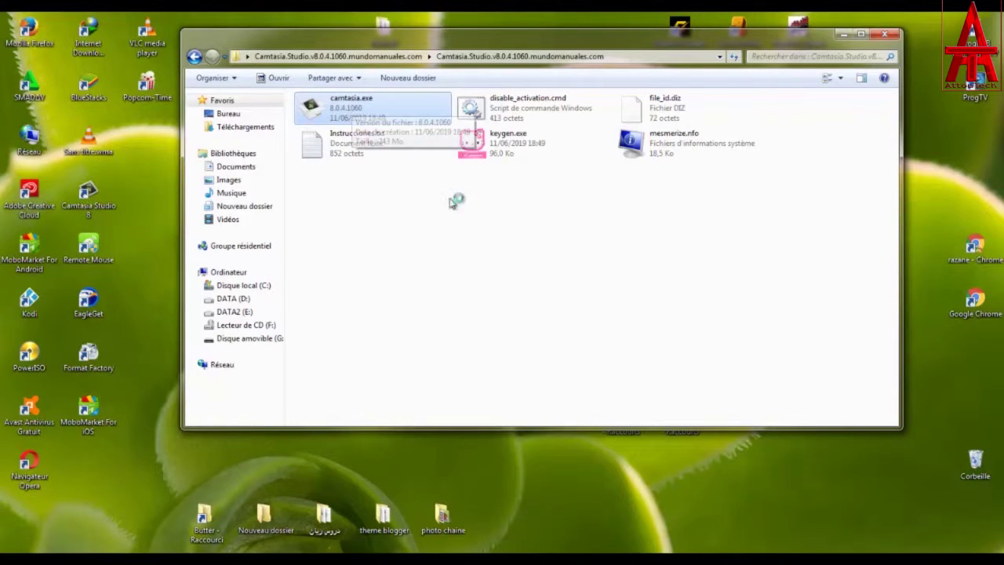
left_click(506, 110)
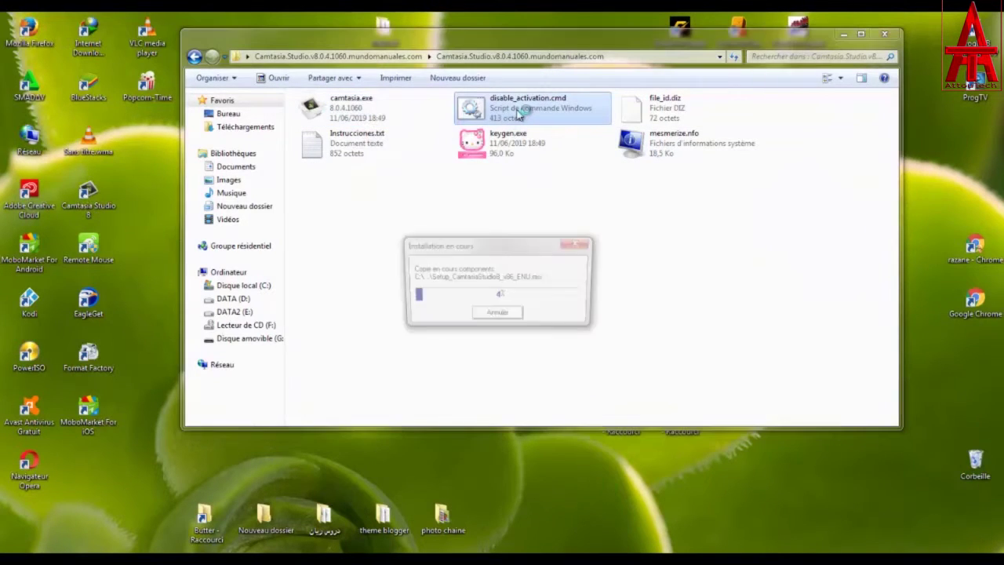
left_click(499, 315)
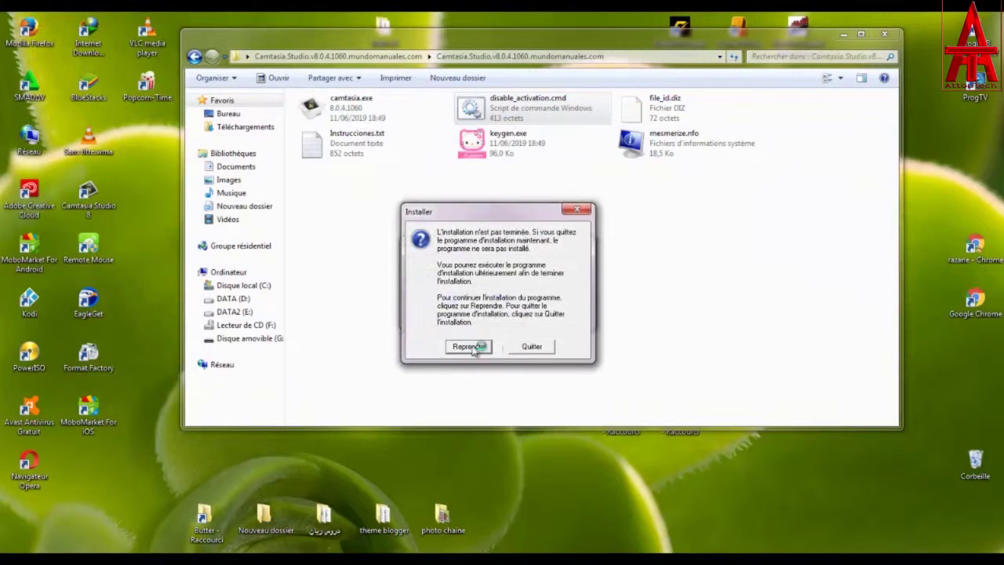
left_click(528, 346)
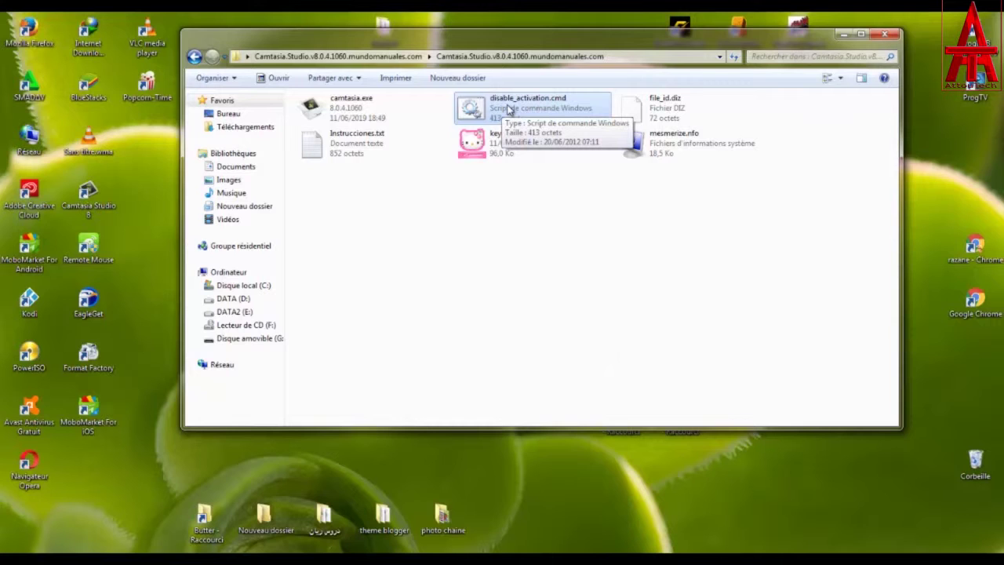
Run the disable_activation.cmd script as administrator
right_click(508, 110)
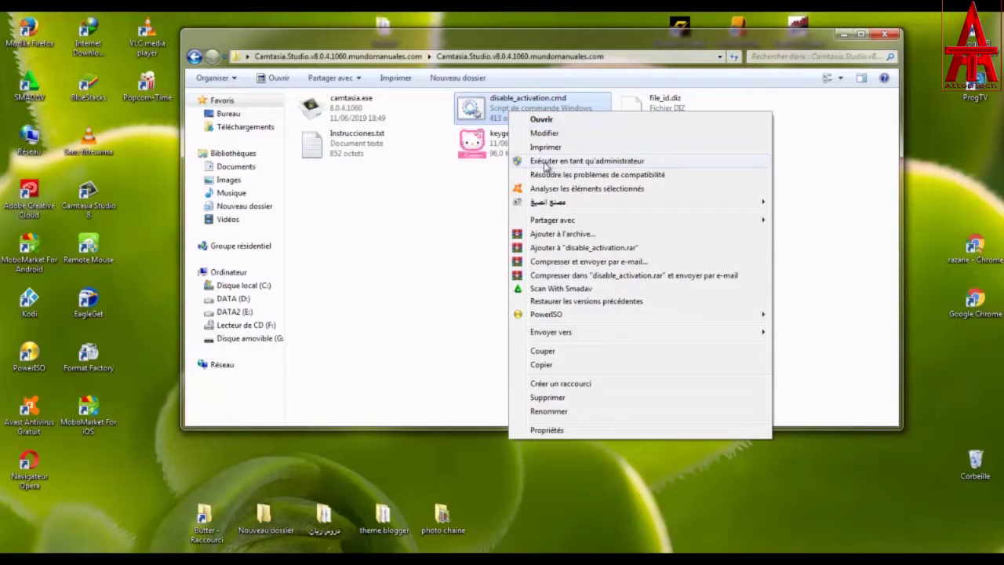
left_click(554, 161)
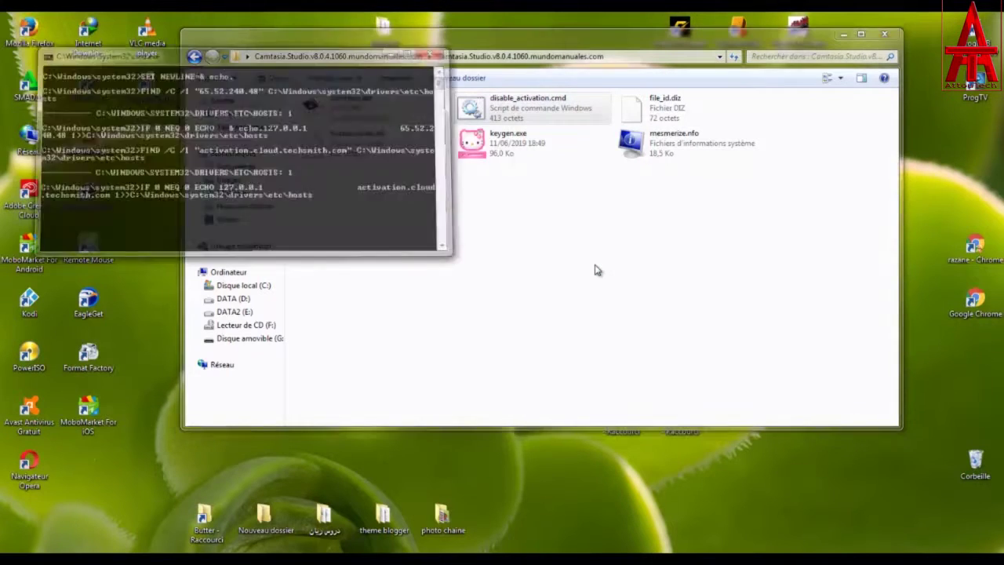
Run camtasia.exe with the Modify option, set the Microsoft PowerPoint Add-in to install on the local hard drive, and complete the setup
left_click(409, 118)
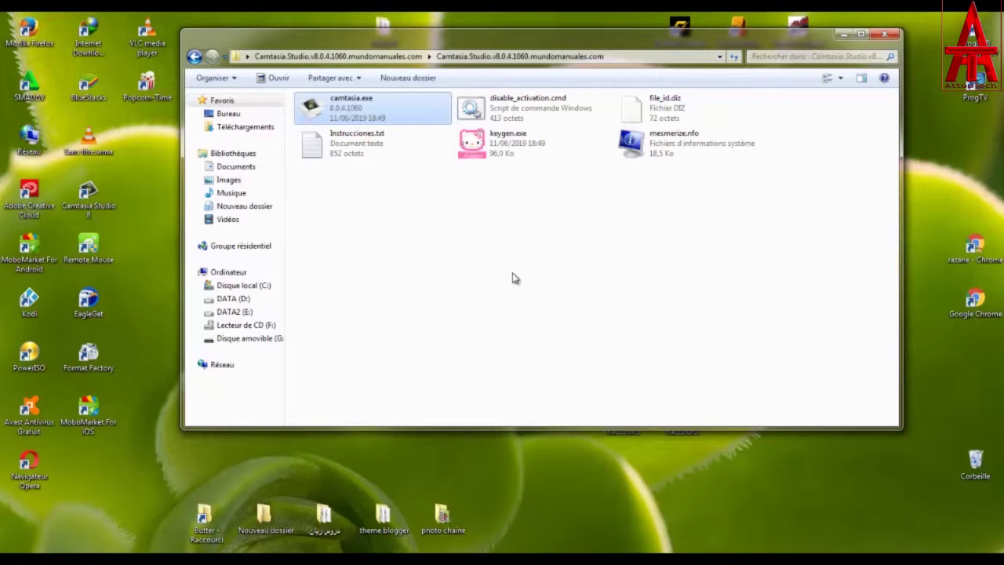
double_click(373, 102)
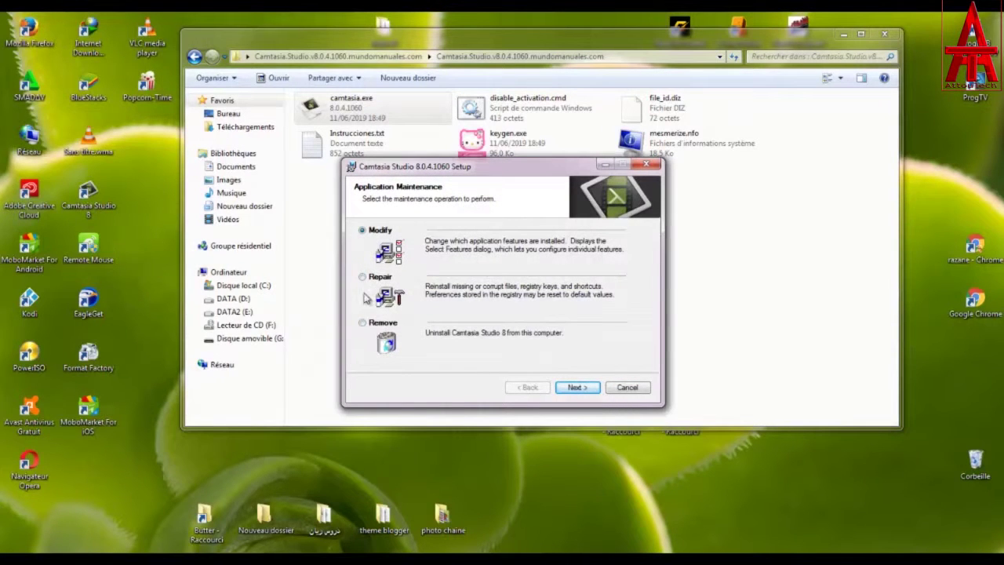
left_click(575, 387)
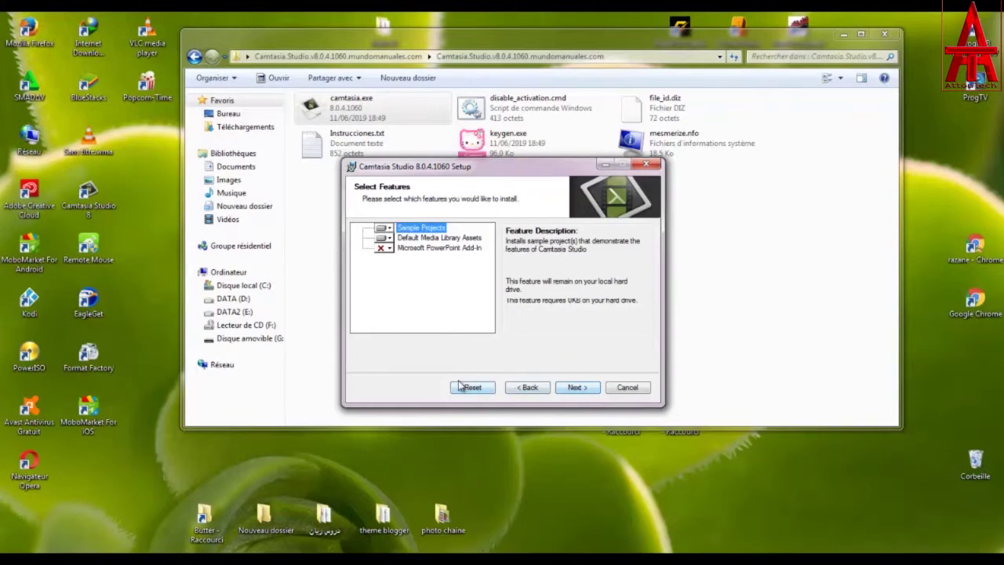
left_click(383, 249)
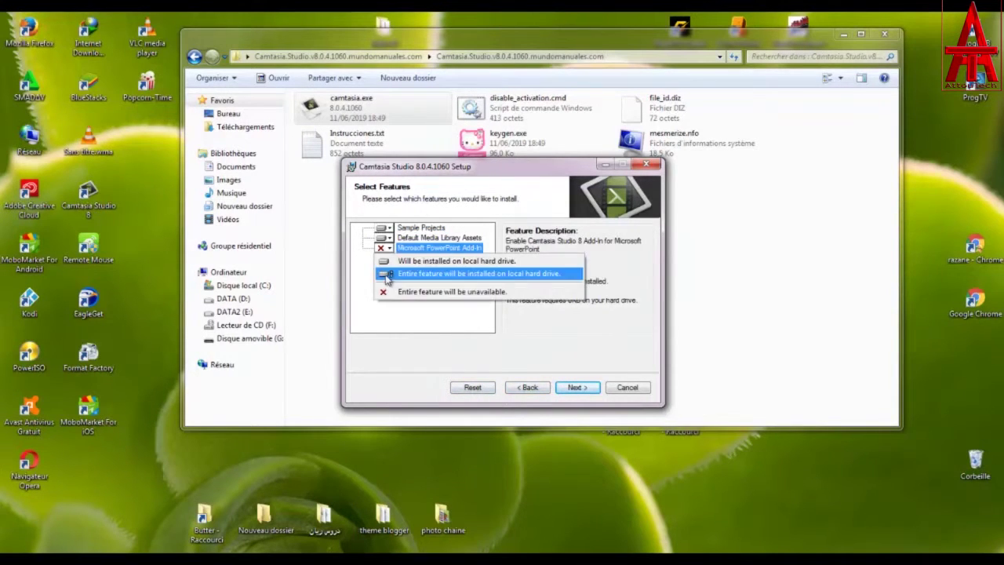
left_click(401, 264)
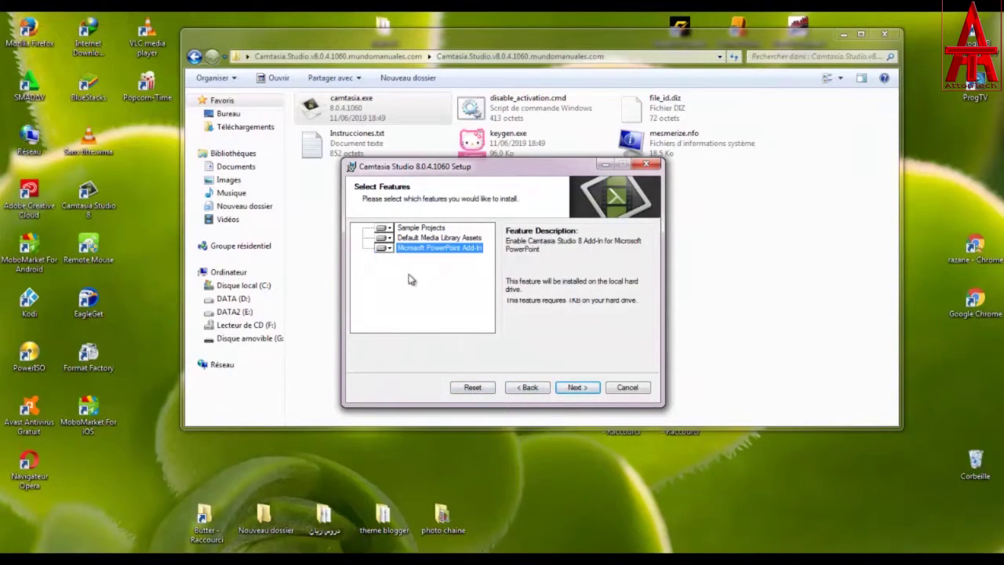
left_click(575, 387)
left_click(572, 387)
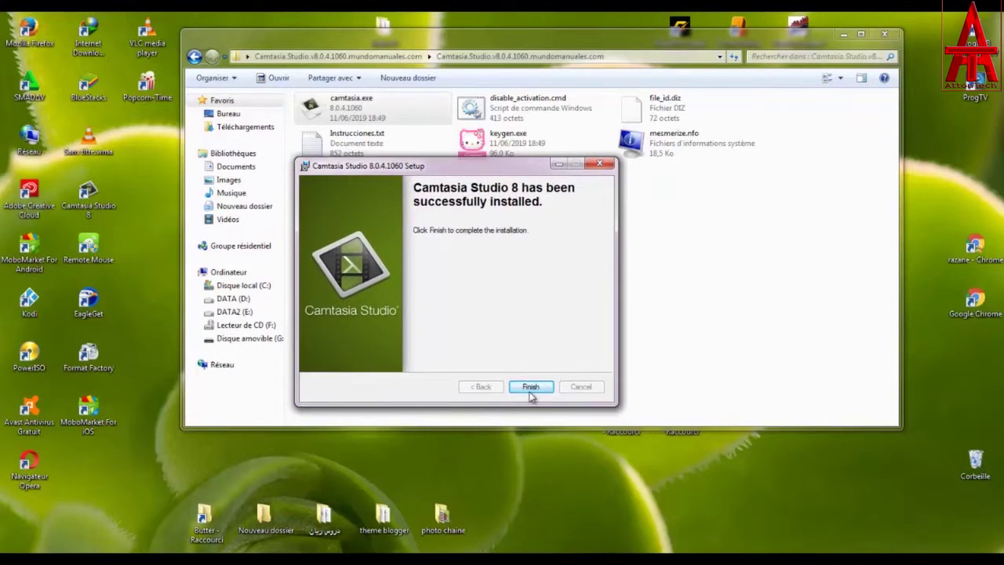
left_click(530, 387)
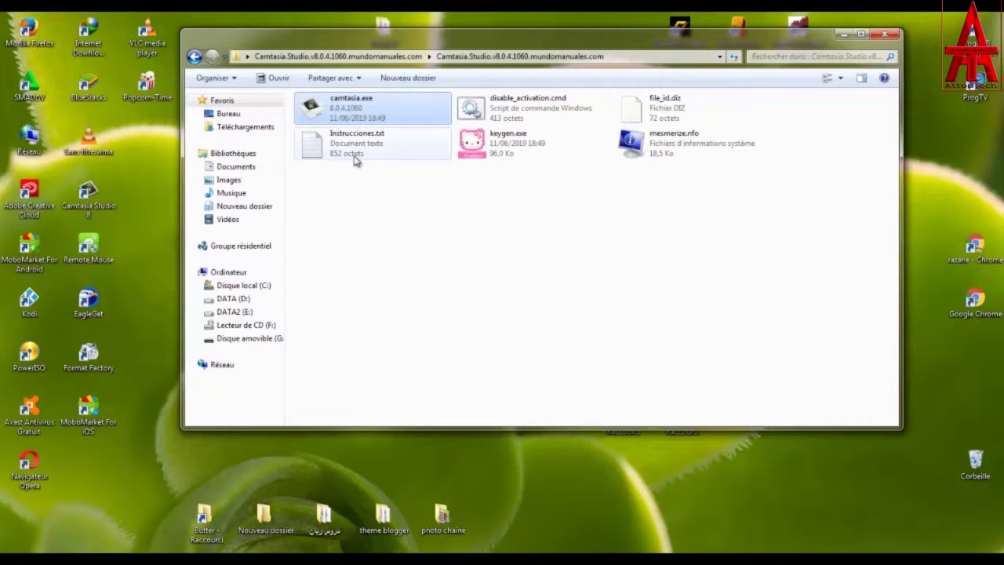
Read the installation steps, user name and serial list in Instrucciones.txt, and close the file
double_click(345, 156)
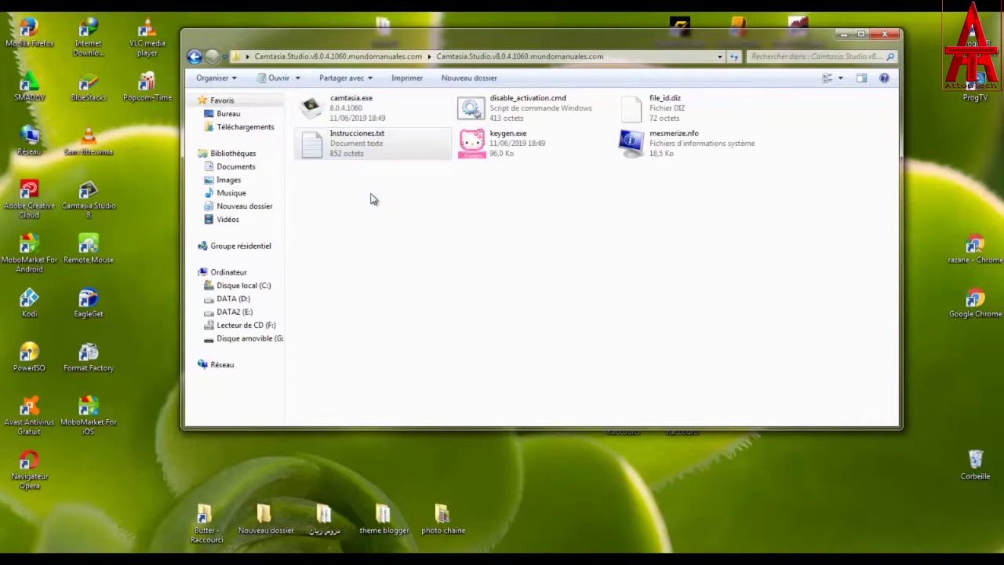
left_click_drag(632, 248, 432, 152)
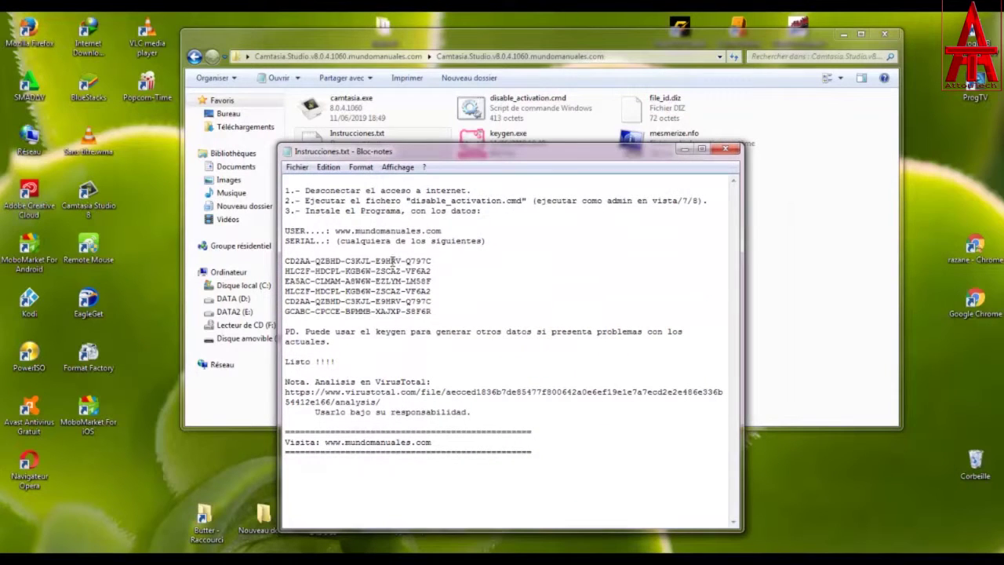
left_click_drag(336, 230, 466, 231)
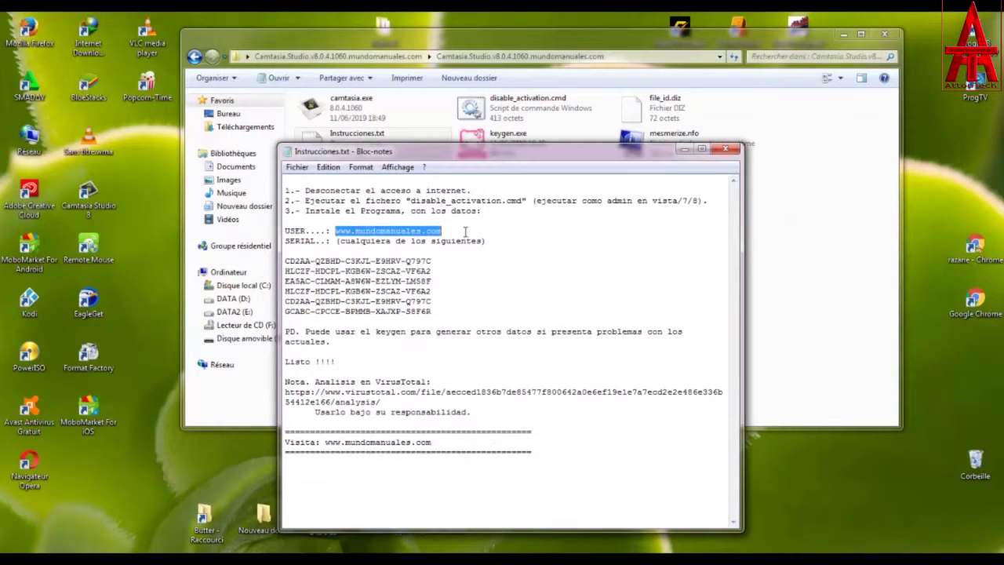
left_click_drag(287, 260, 448, 310)
left_click_drag(431, 261, 327, 312)
left_click(346, 291)
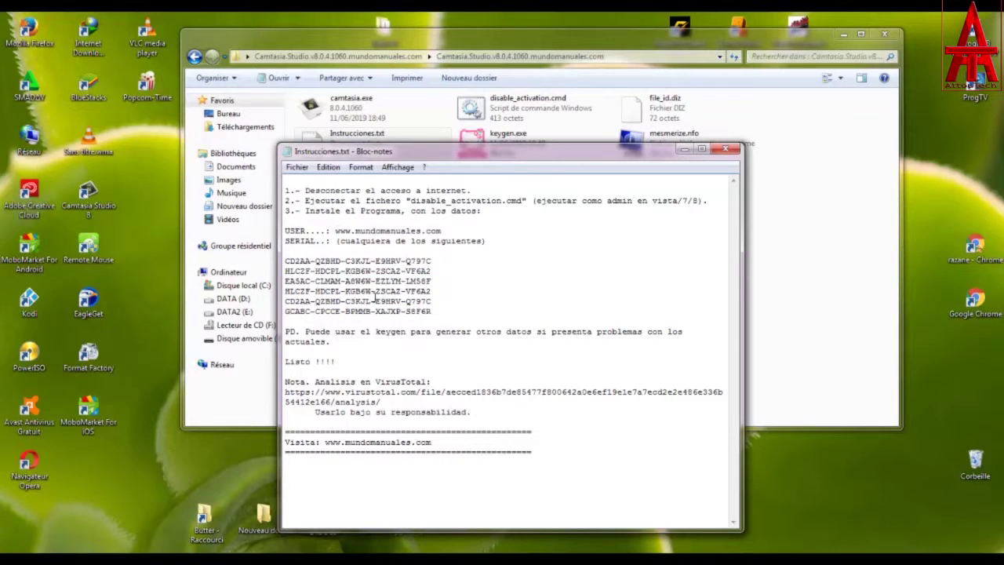
left_click(722, 150)
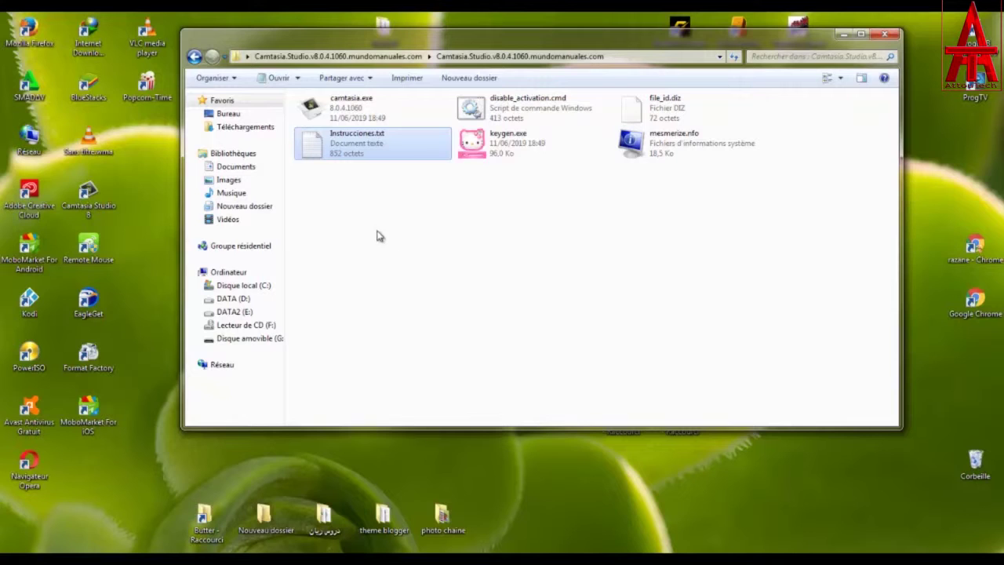
Go back to the parent folder, launch Camtasia Studio 8 and minimize the folder window while it loads
left_click(194, 56)
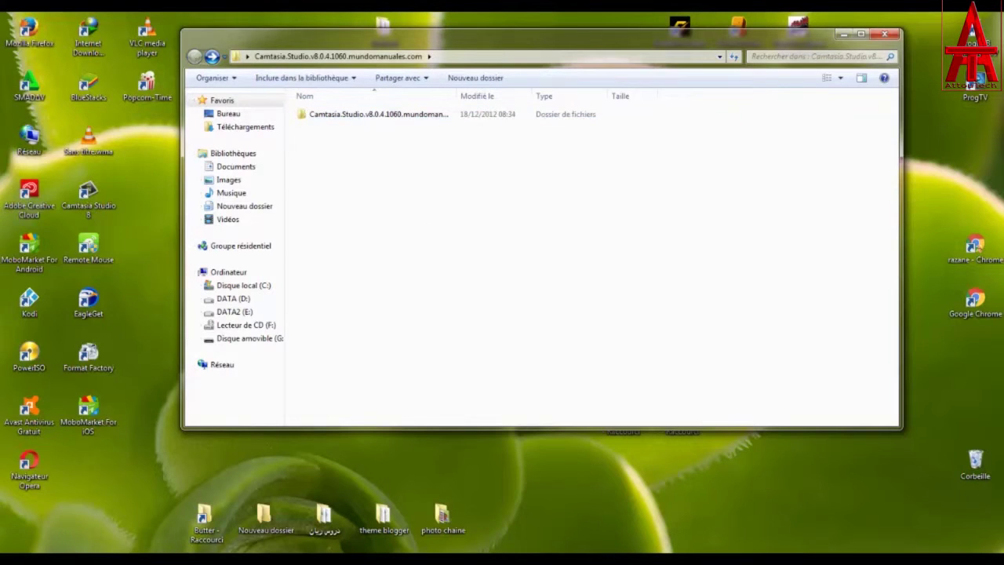
key("super")
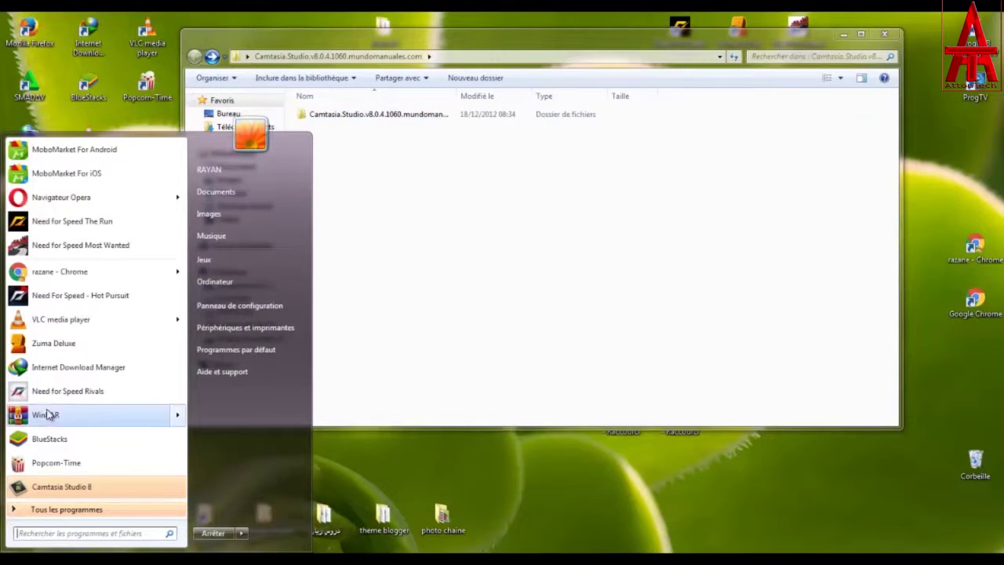
left_click(61, 488)
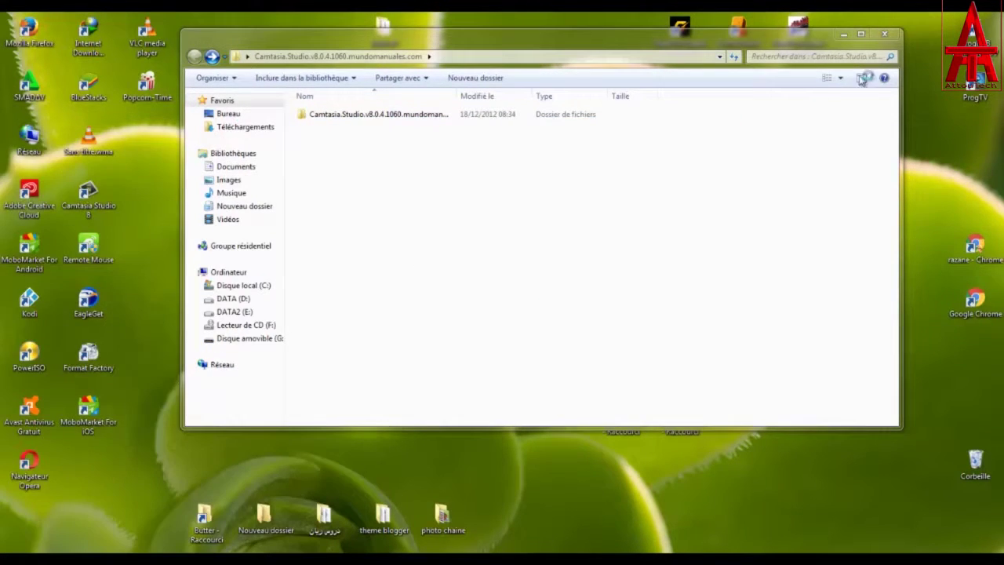
left_click(843, 34)
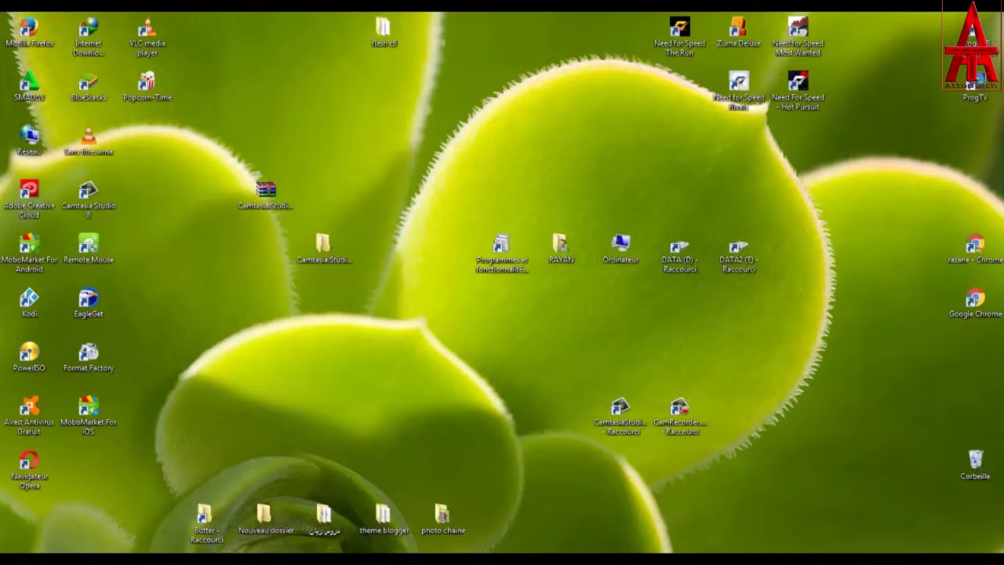
right_click(409, 367)
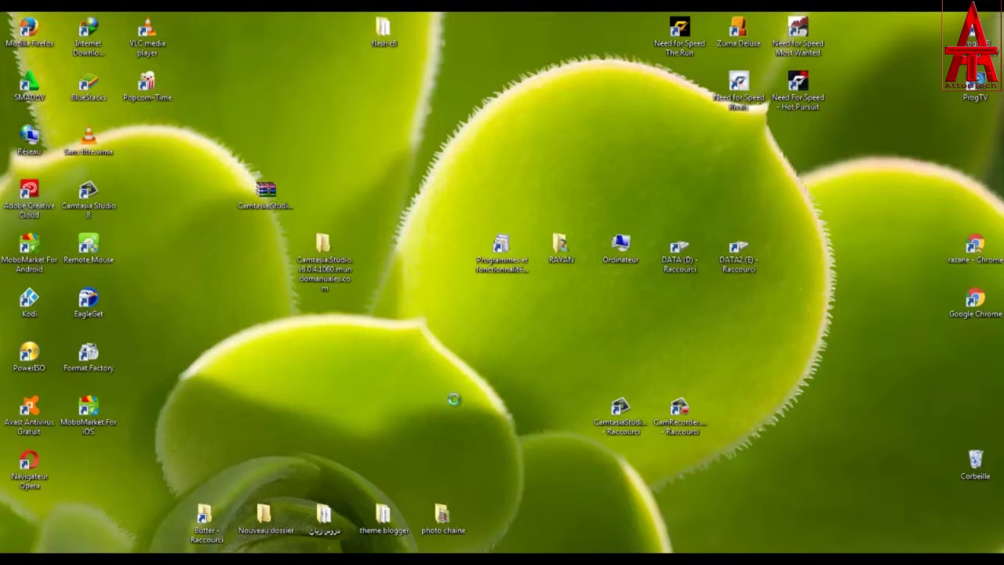
left_click(455, 417)
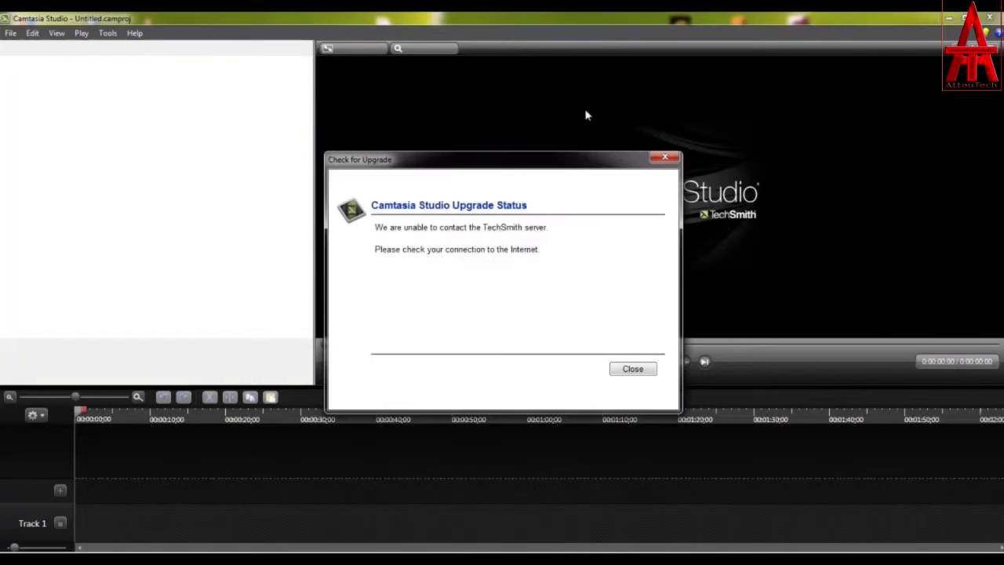
Dismiss the Check for Upgrade message and close the Welcome dialog to reach the empty project
left_click(632, 368)
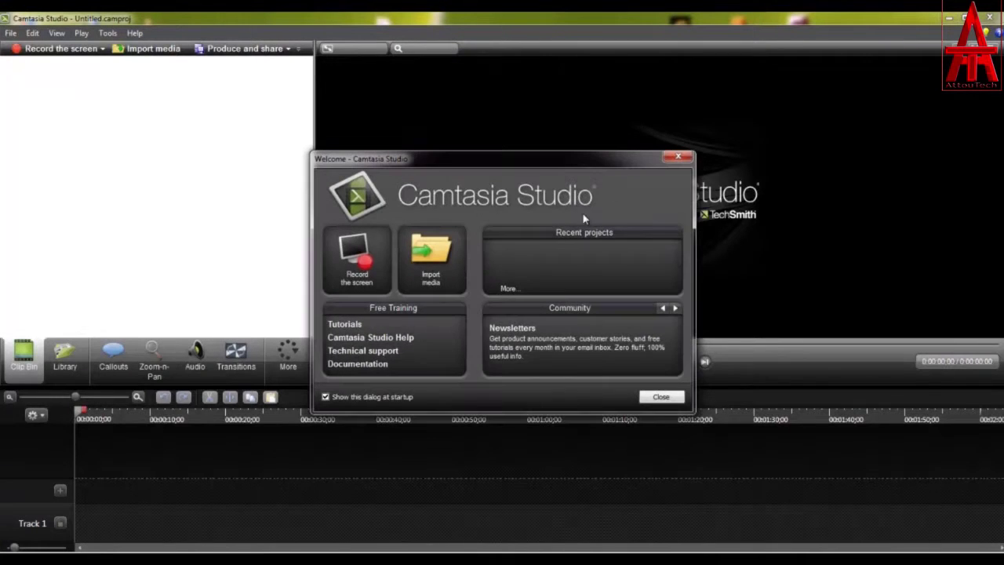
left_click_drag(604, 159, 609, 196)
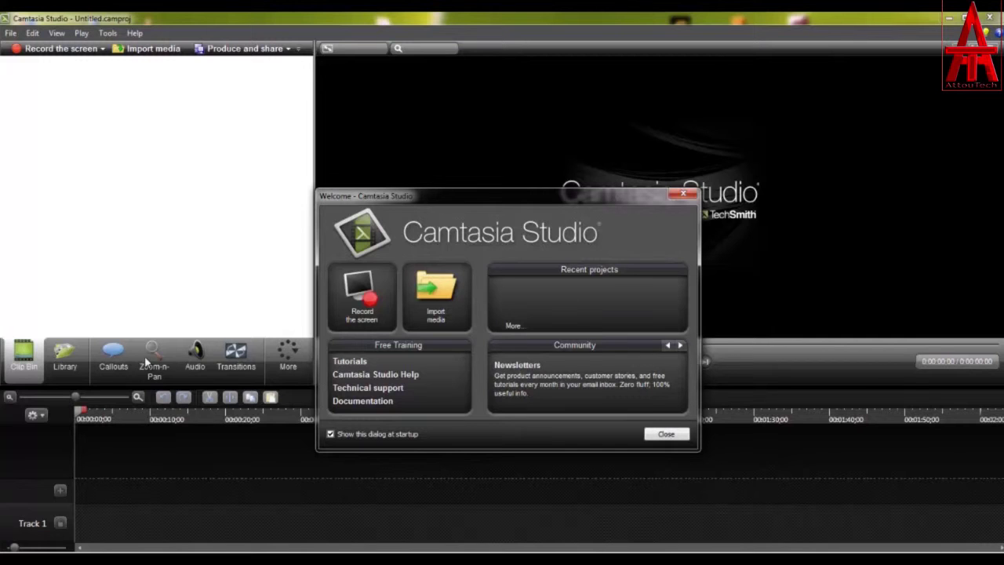
left_click_drag(535, 200, 530, 142)
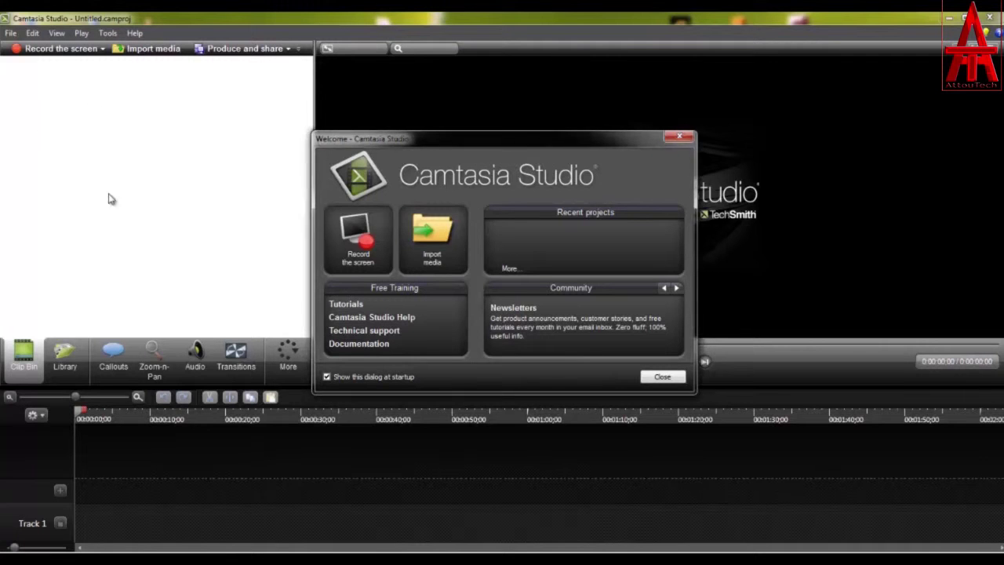
left_click(679, 137)
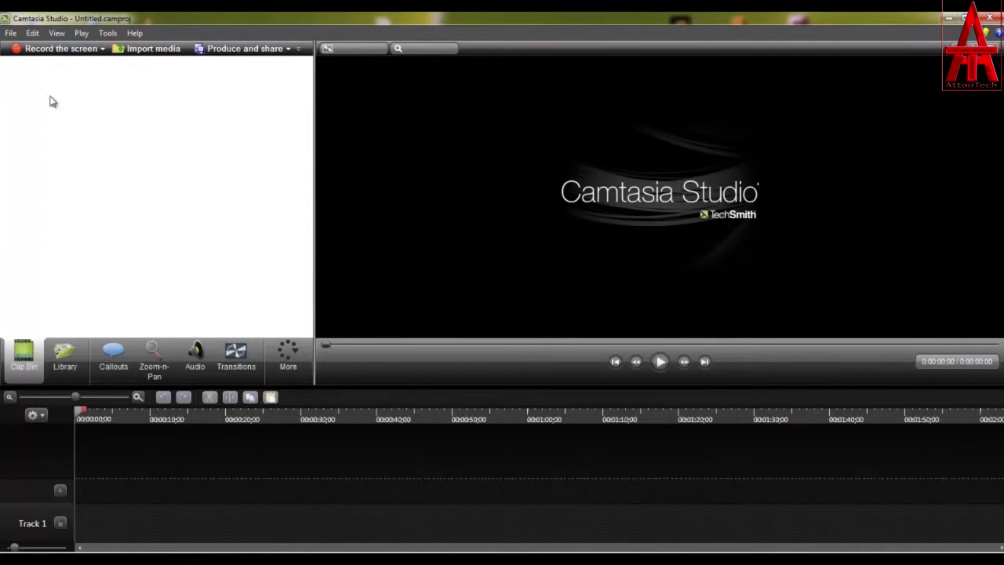
Import GxOxT.S03E01.FRENCH.HDTV.avi into the Clip Bin from the Game of Thrones S03 folder in utorrent\filmes on DATA2 (E:)
right_click(87, 161)
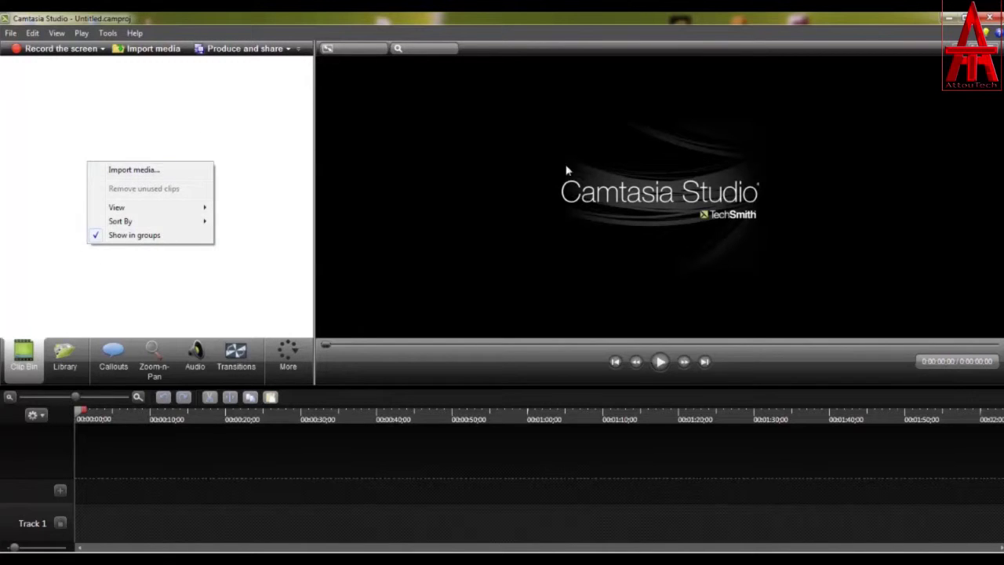
left_click(138, 170)
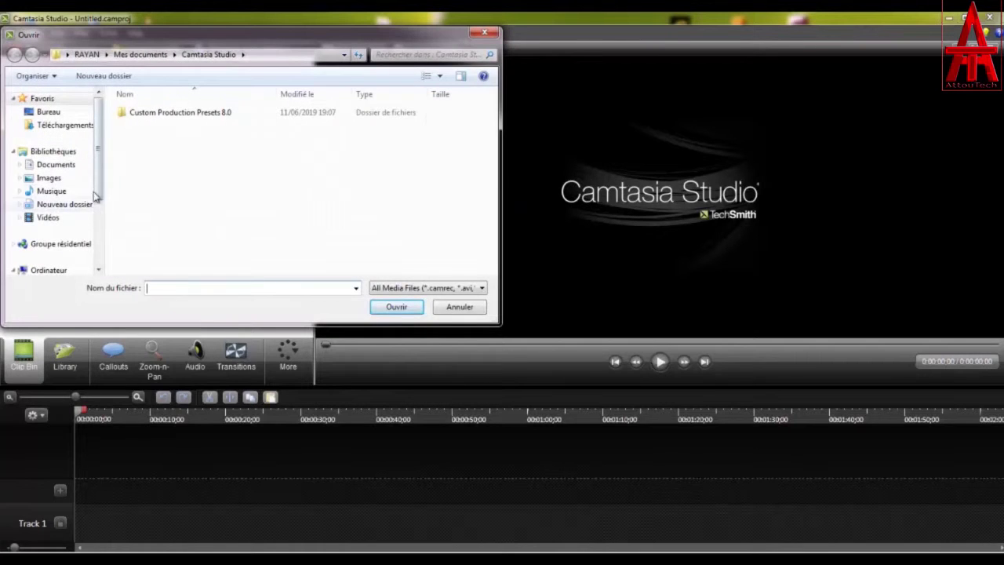
scroll(98, 235, "down", 2)
scroll(97, 251, "down", 1)
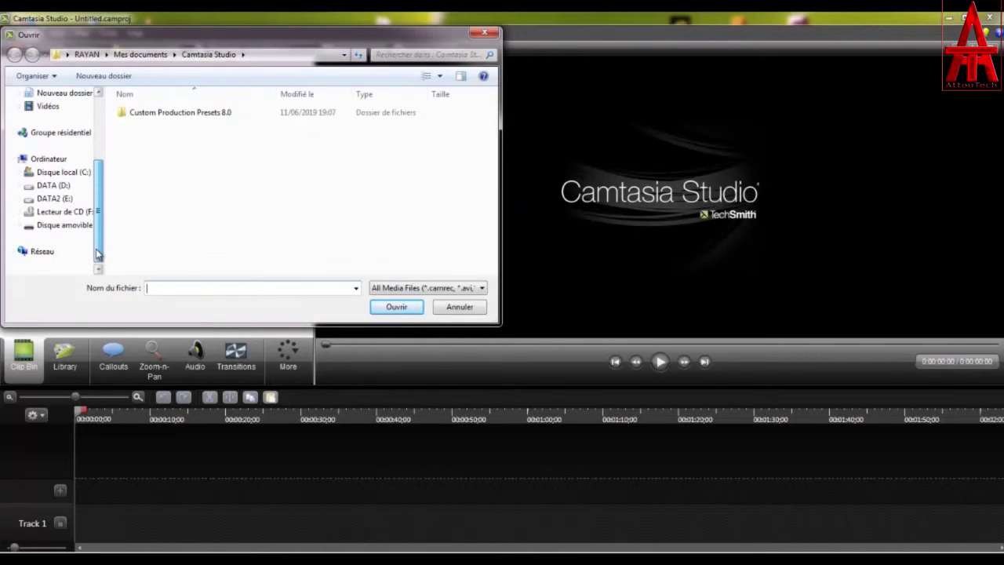
left_click(67, 201)
double_click(148, 115)
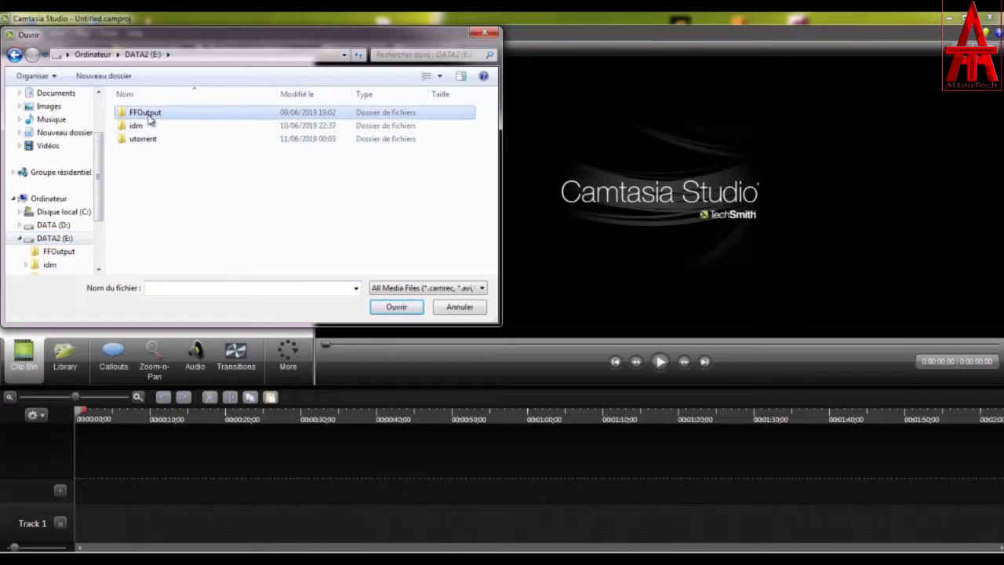
left_click(15, 55)
double_click(157, 140)
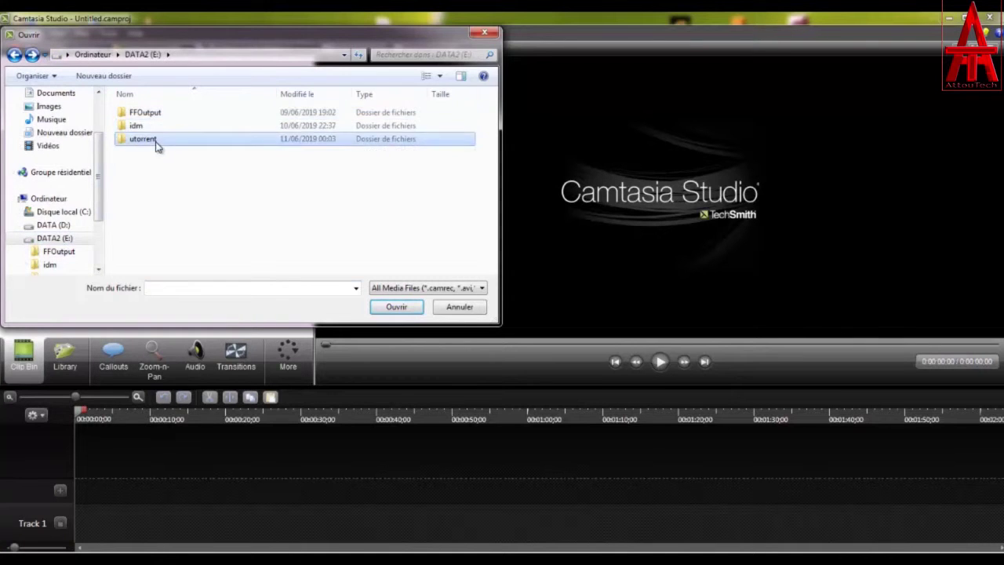
double_click(139, 113)
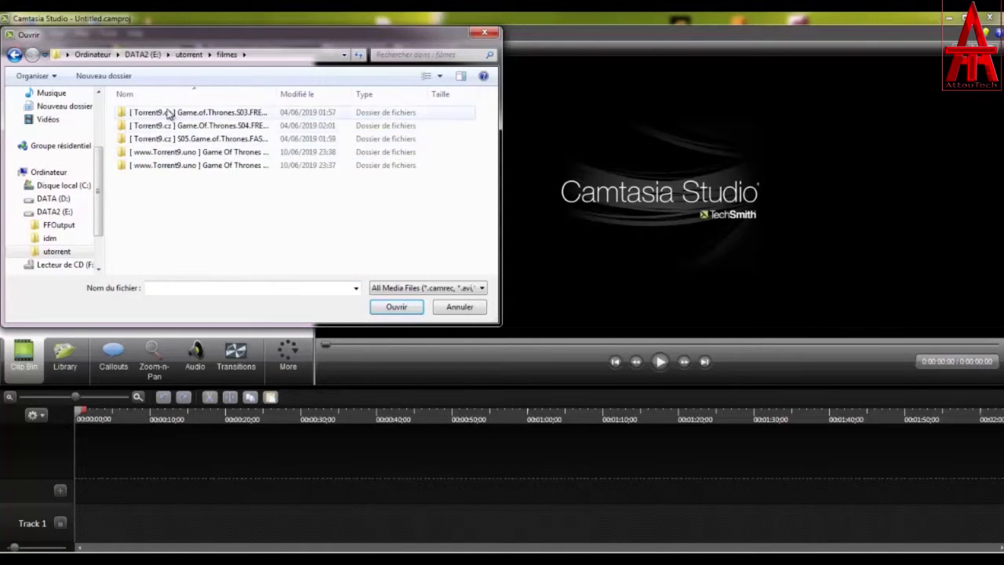
double_click(168, 112)
left_click(155, 133)
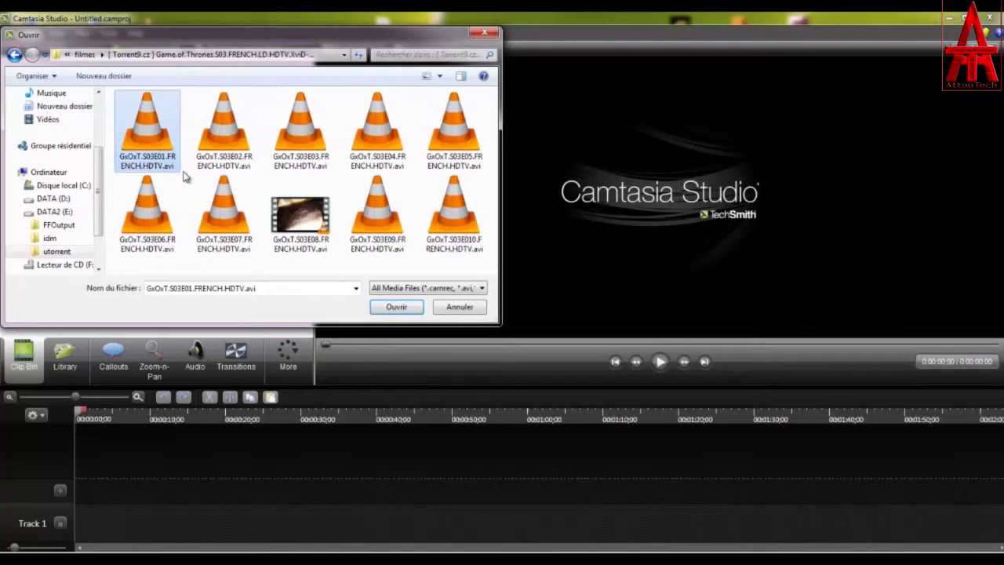
double_click(151, 126)
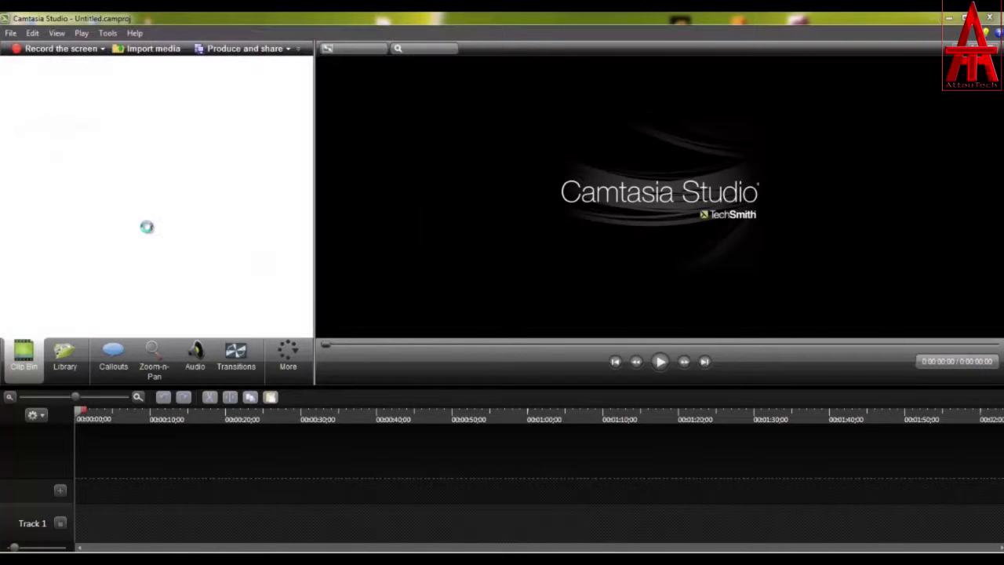
Preview the imported clip, pausing and scrubbing to about 0:07:11, and choose Shrink to fit as the preview zoom
left_click(49, 108)
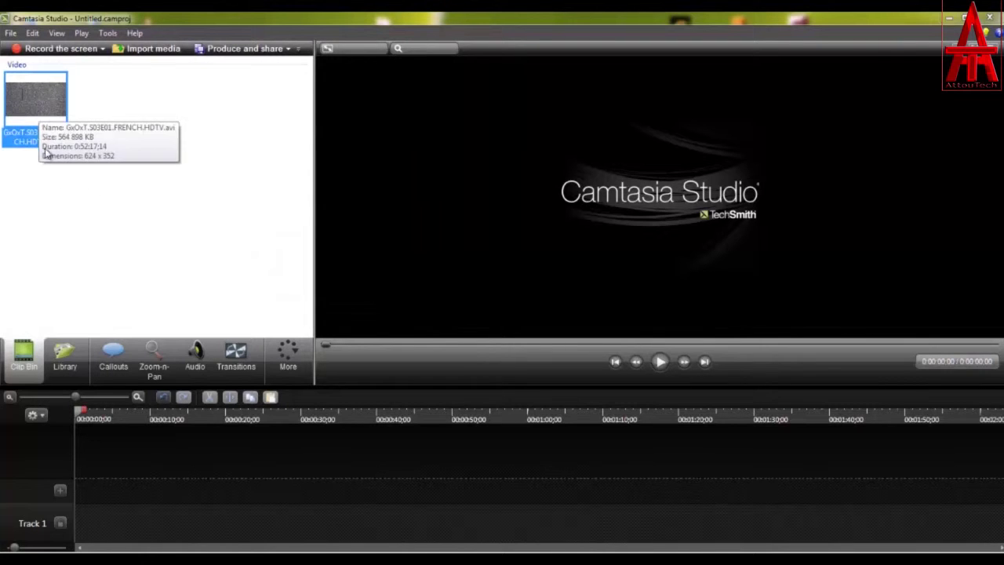
double_click(45, 112)
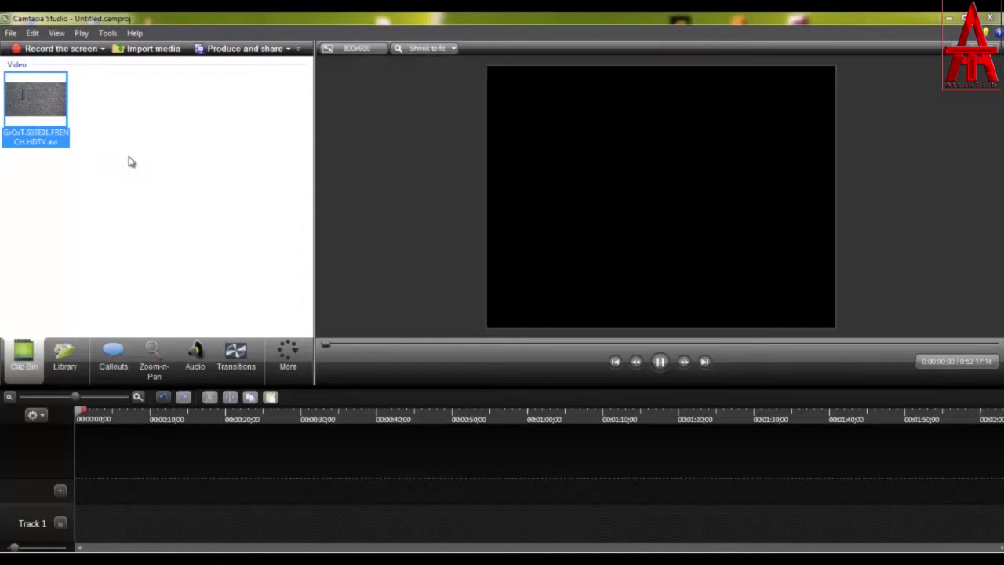
left_click(660, 363)
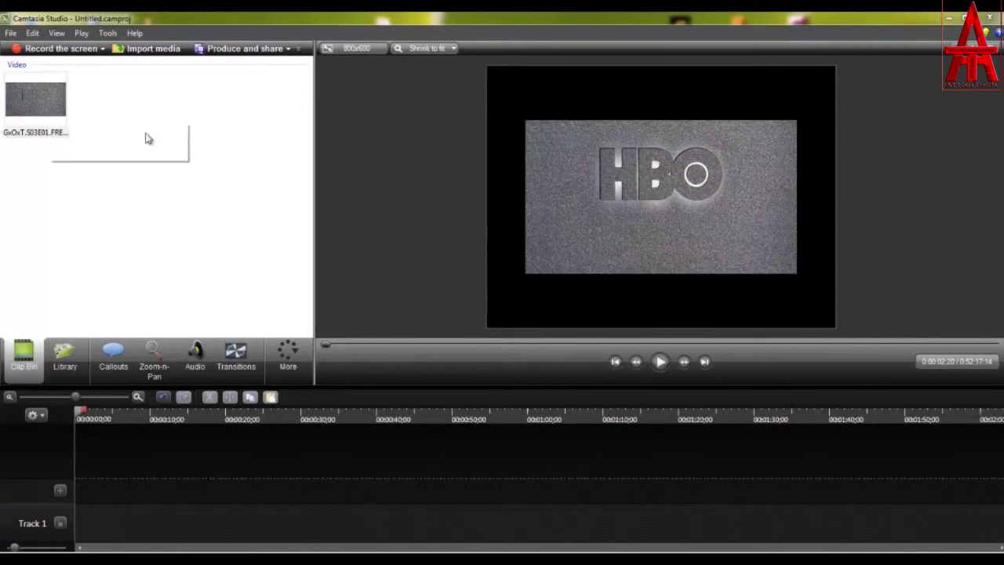
left_click_drag(332, 347, 417, 347)
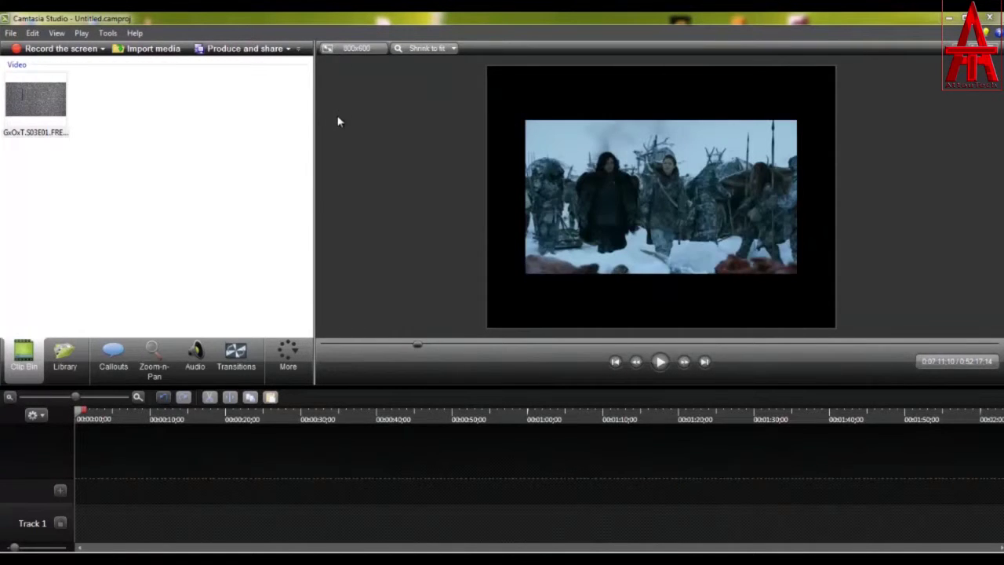
left_click(428, 50)
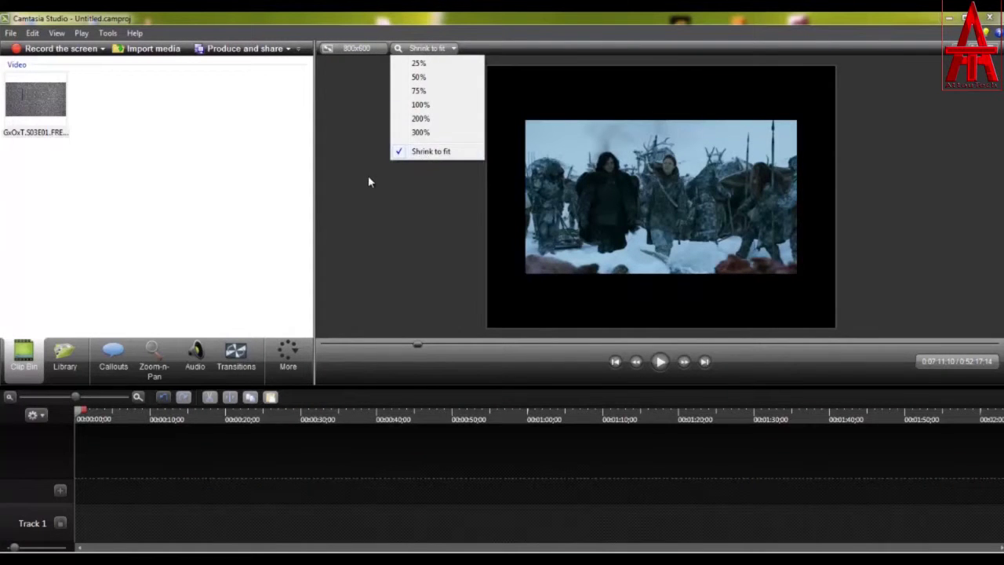
left_click(424, 151)
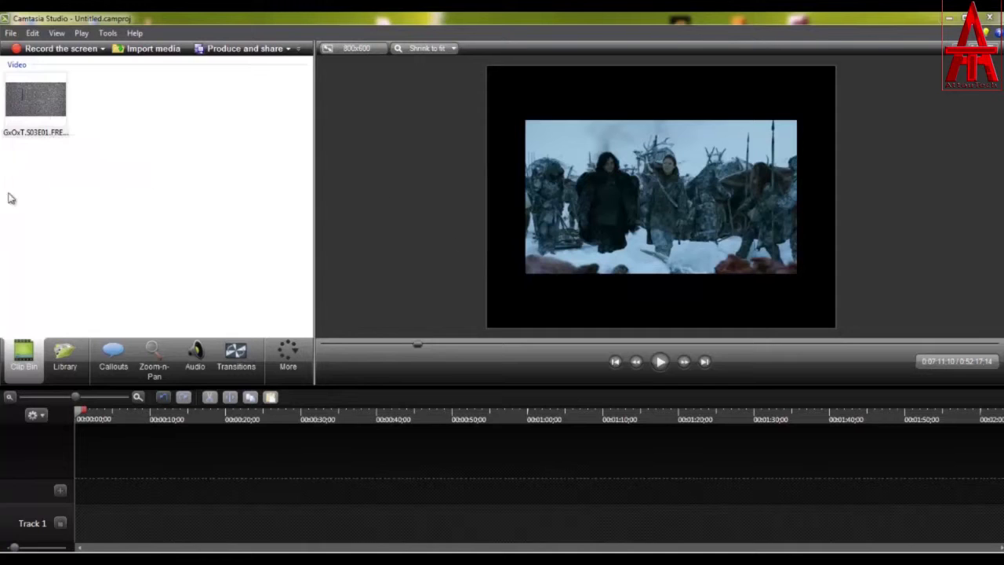
Place the clip at the start of Track 2 and choose the 1280 x 720 YouTube & Screencast (16:9) editing dimensions
left_click_drag(23, 118, 130, 514)
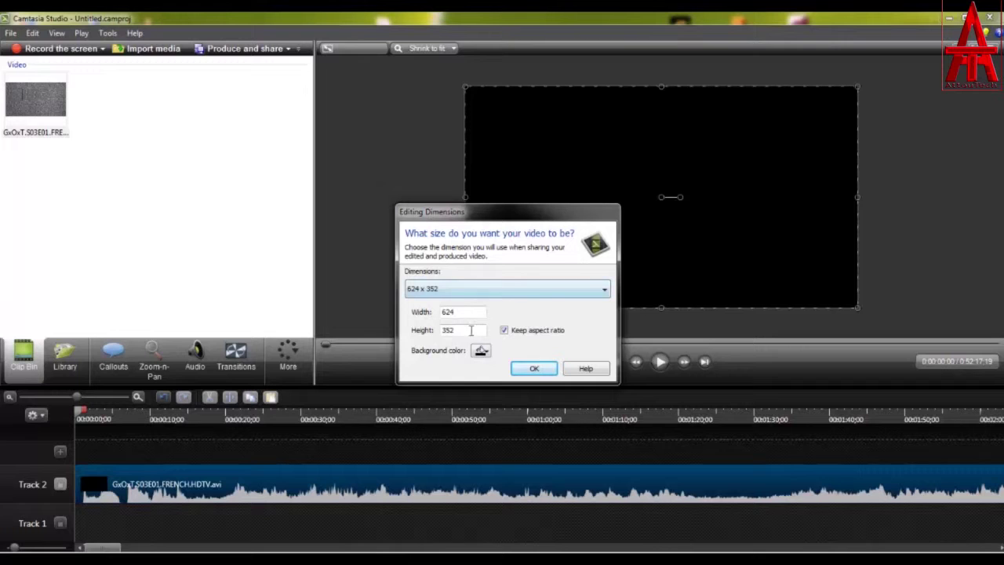
left_click_drag(504, 214, 307, 143)
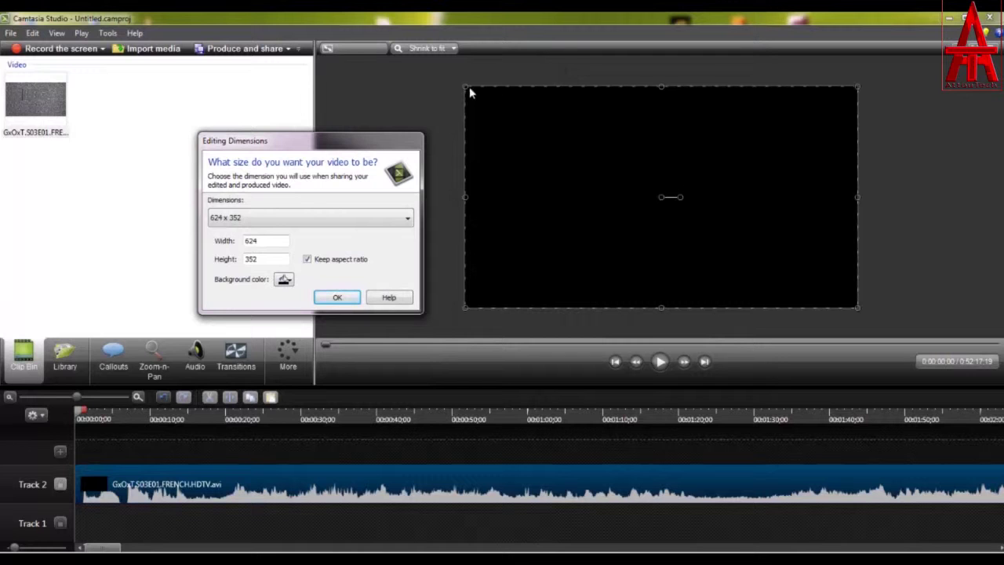
left_click(336, 219)
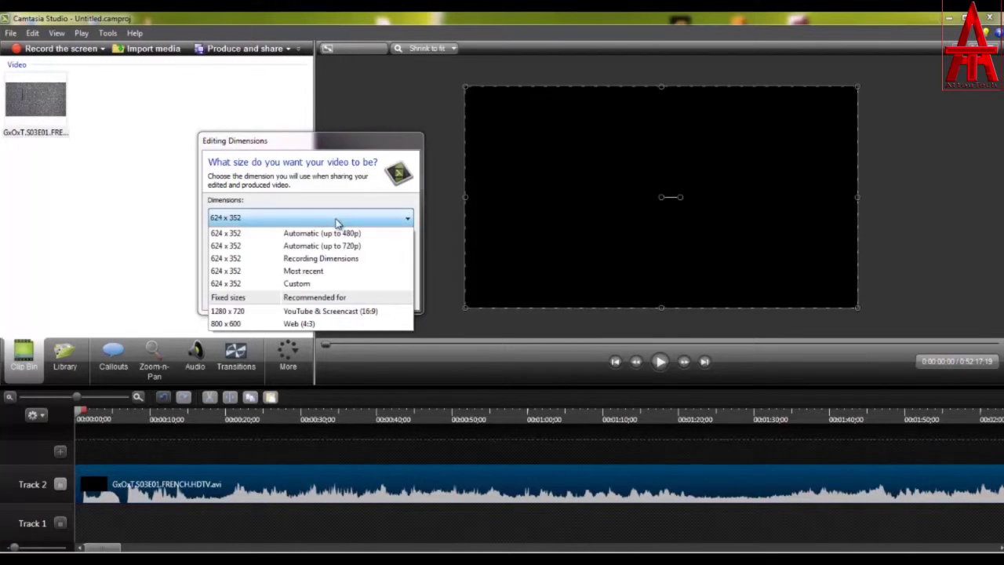
left_click(258, 311)
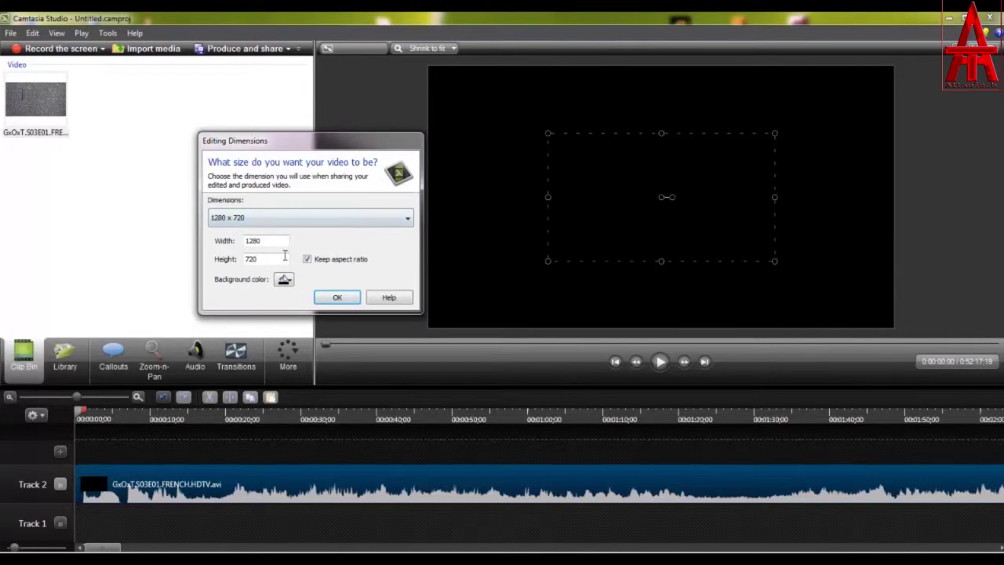
left_click(251, 221)
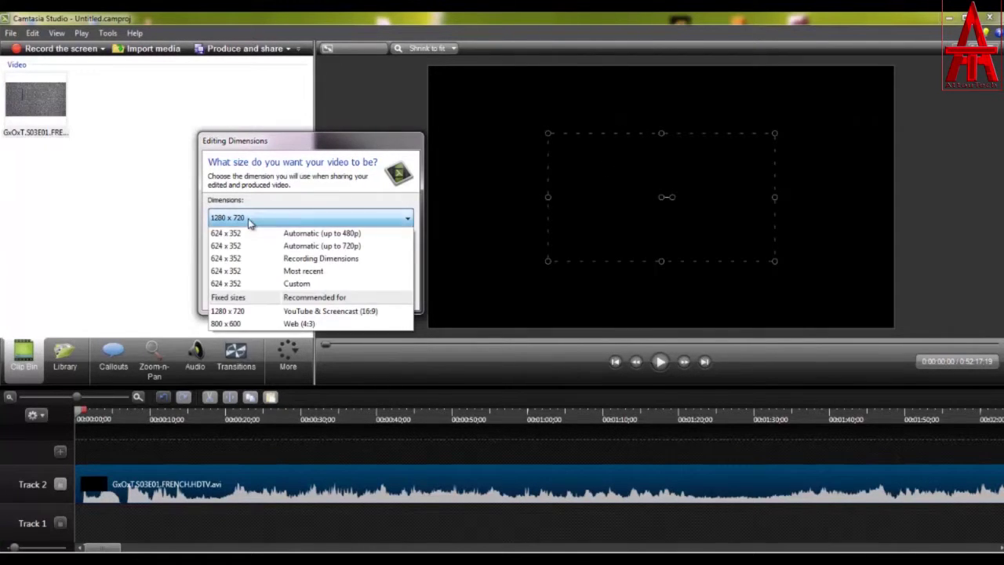
left_click(233, 314)
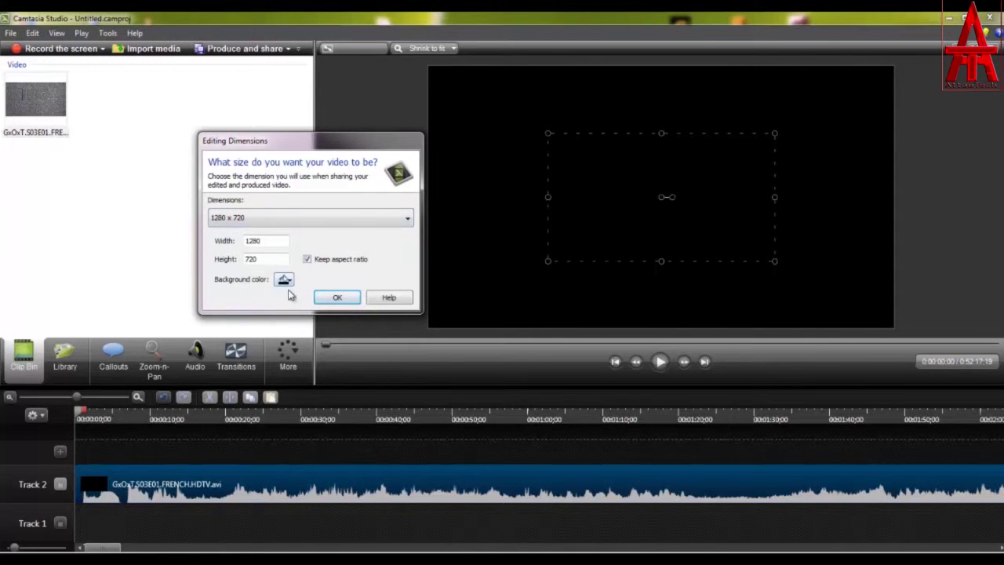
Set the video's background color to yellow and apply the editing dimensions
left_click(285, 280)
left_click(400, 322)
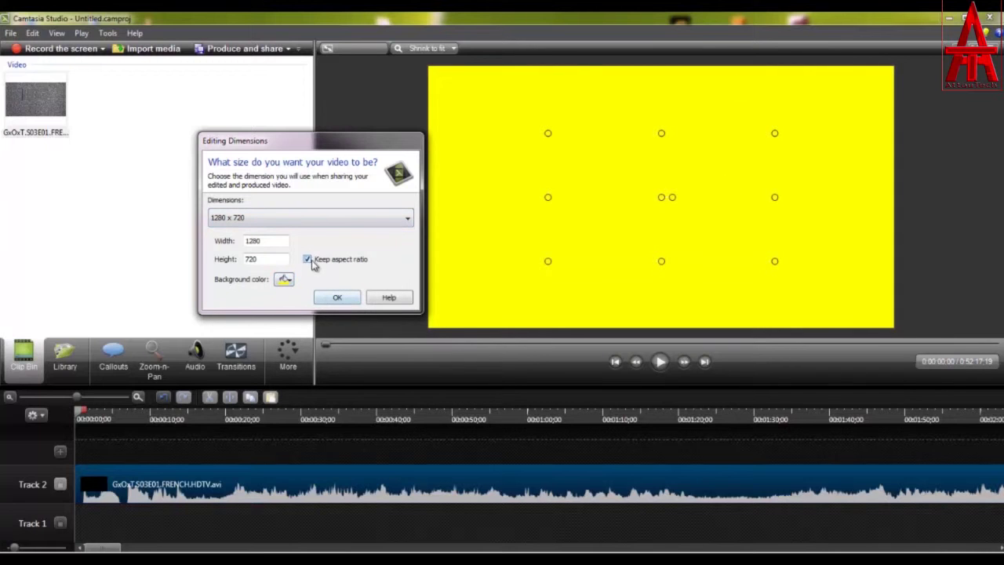
left_click(333, 297)
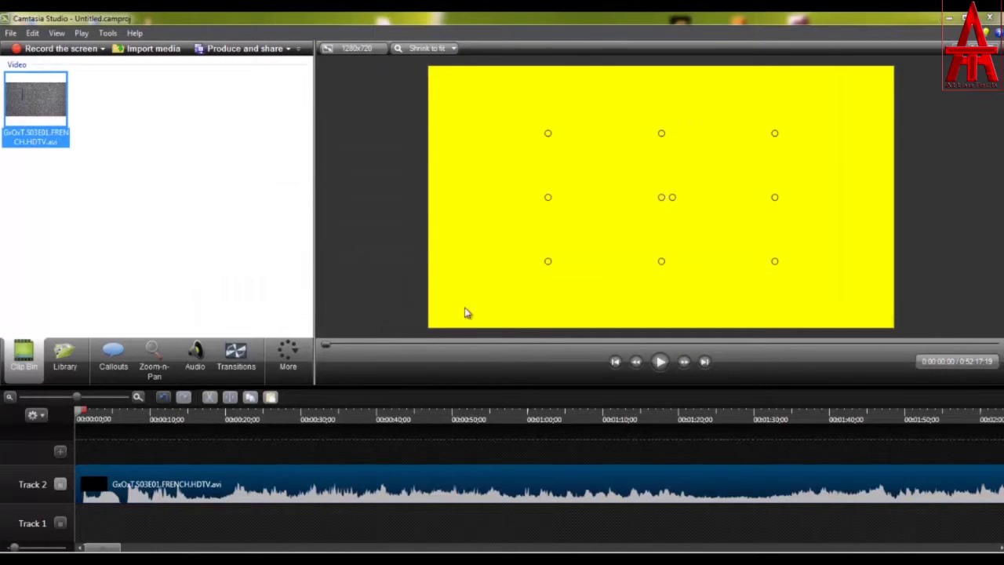
Move the playhead to about 0:00:02 and review the editing dimensions without changing them
left_click(93, 416)
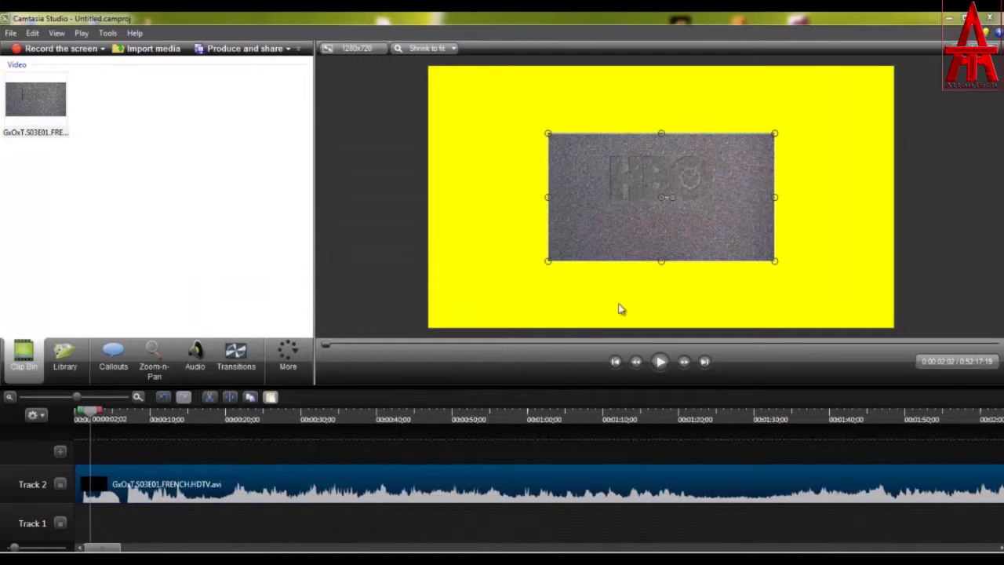
left_click(355, 48)
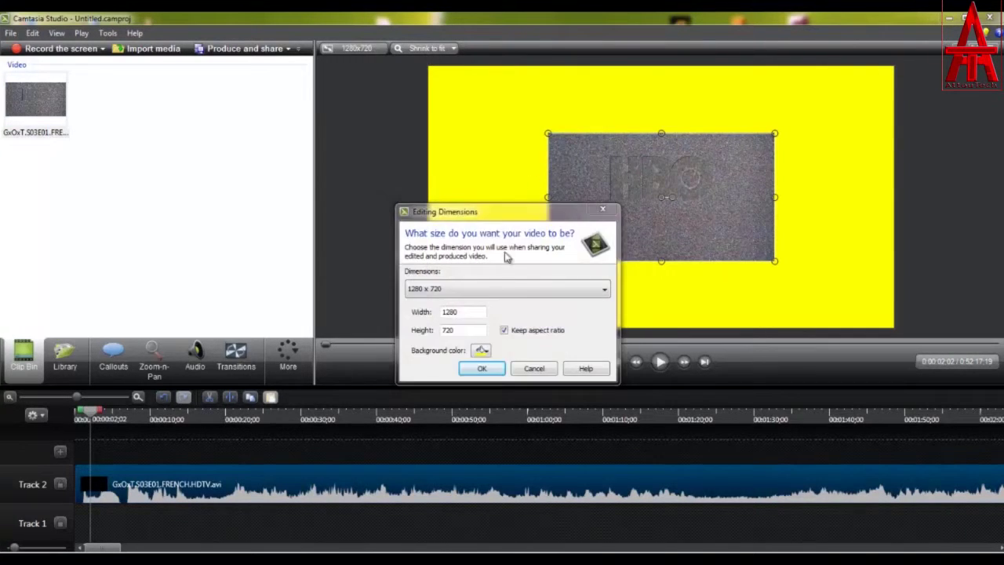
left_click(601, 211)
Set the preview zoom to 100% and return it to Shrink to fit
left_click(427, 48)
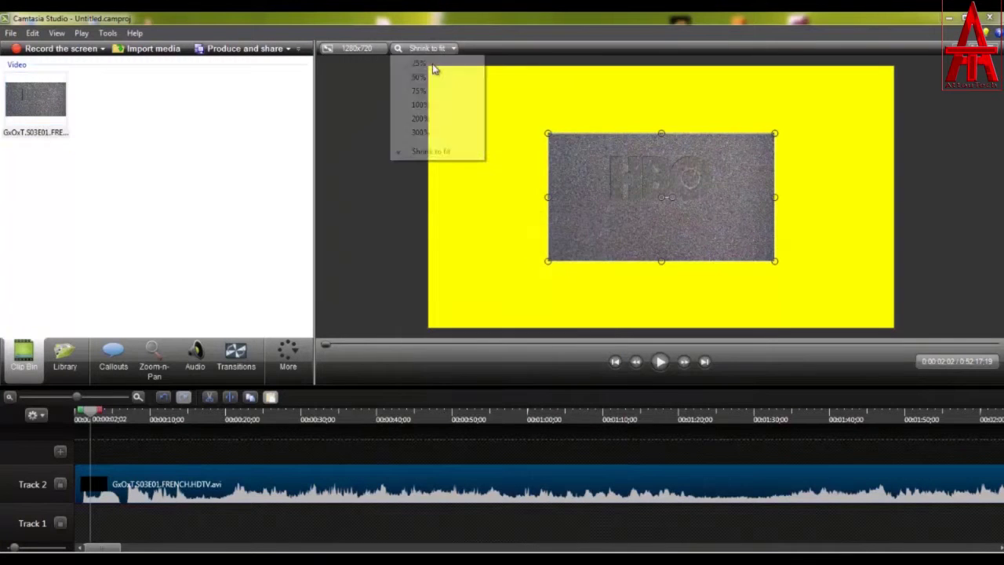
left_click(423, 104)
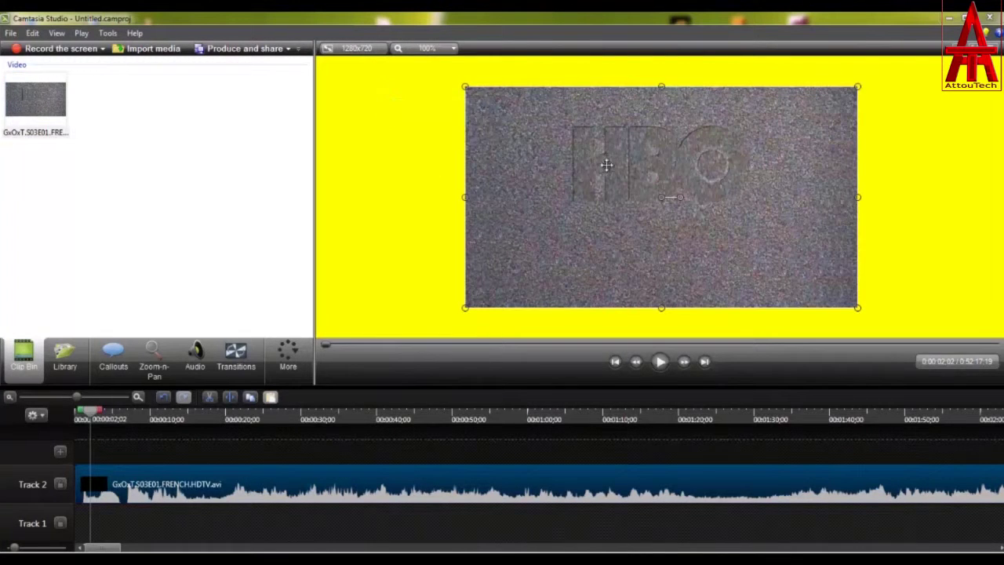
left_click(436, 49)
left_click(431, 150)
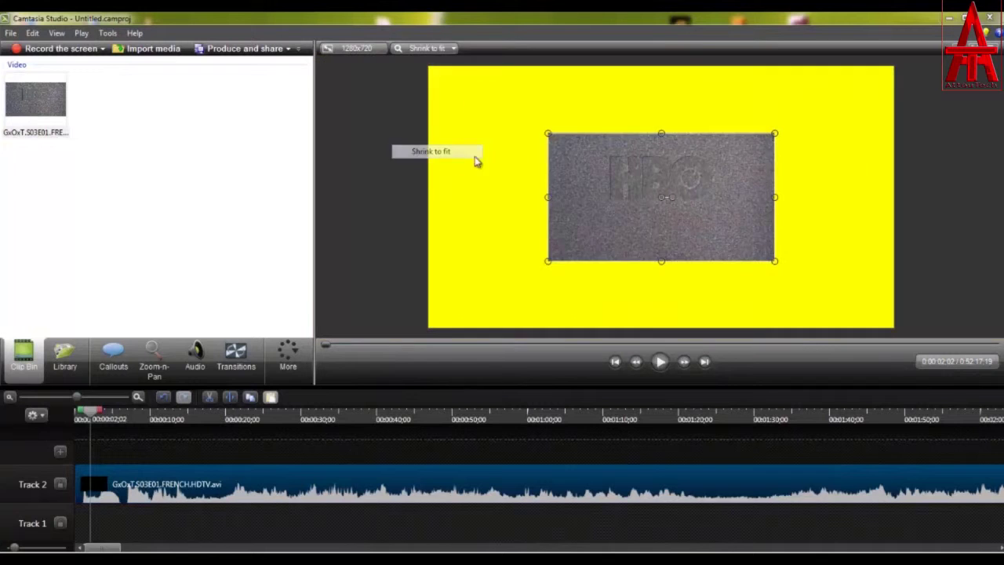
Enlarge the clip until it fills the whole canvas and scrub to about 0:06:47 to check it
left_click_drag(506, 114, 427, 65)
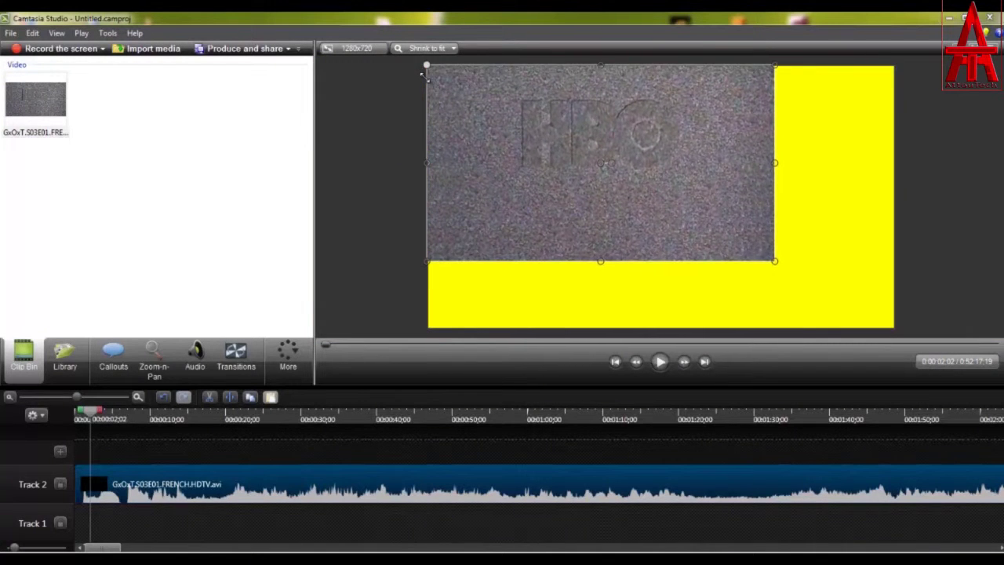
left_click_drag(772, 260, 893, 329)
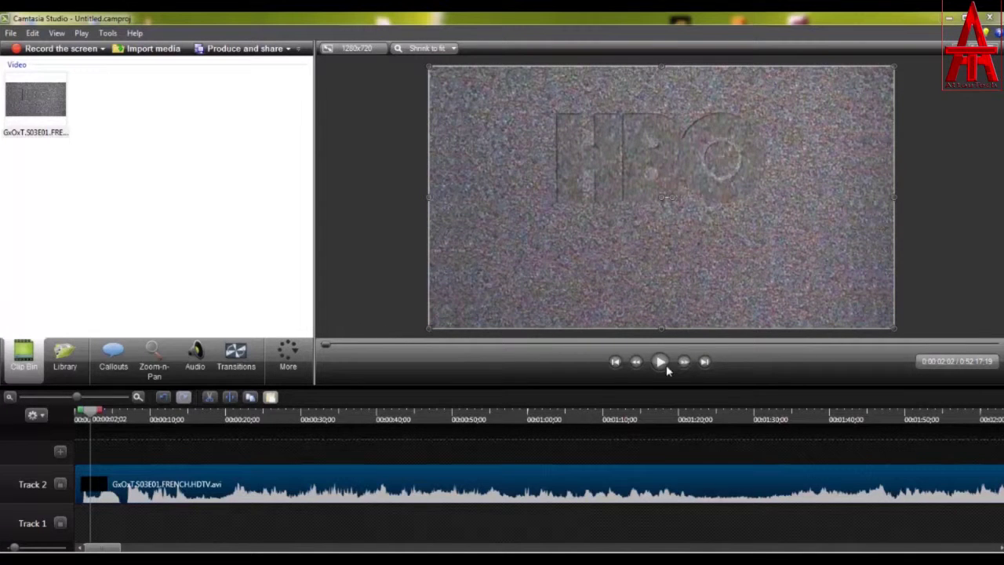
left_click(349, 344)
left_click_drag(361, 351, 600, 343)
left_click_drag(481, 349, 409, 349)
Set the video's background color to black and apply the editing dimensions
left_click(359, 49)
left_click(484, 351)
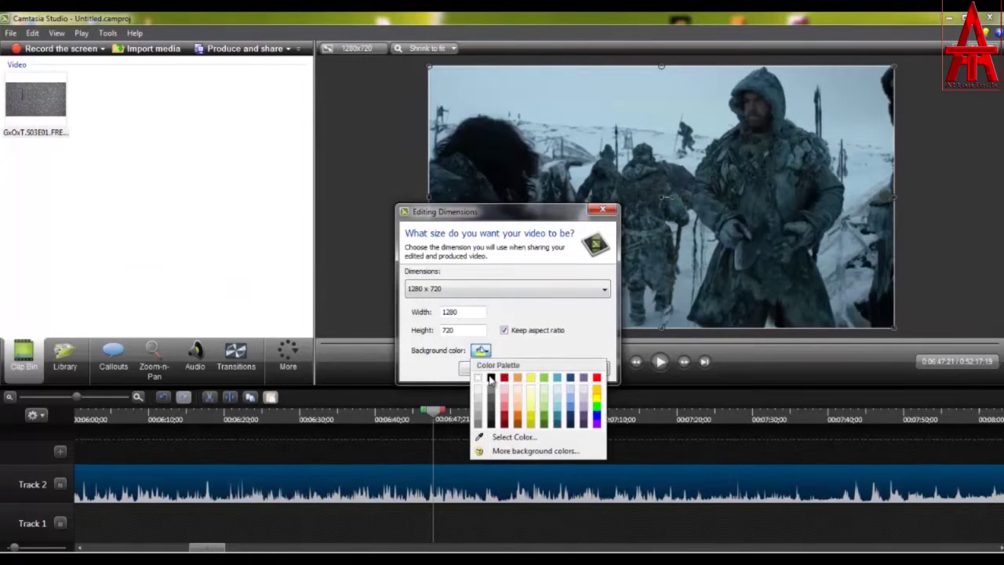
left_click(491, 378)
left_click(477, 368)
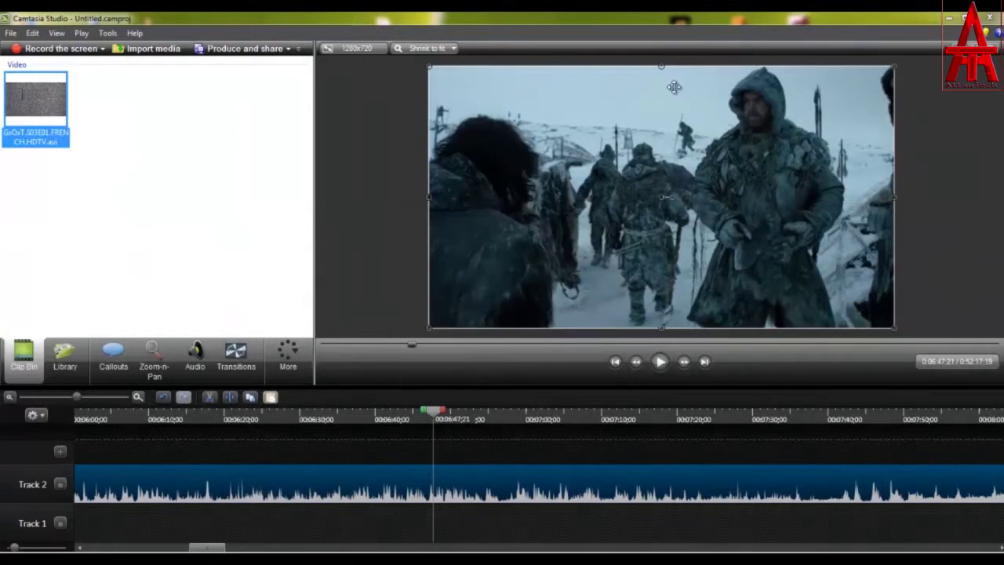
Shrink the clip to less than half the canvas width and place it in the canvas's upper-right corner
left_click_drag(429, 67, 596, 160)
left_click_drag(885, 178, 769, 162)
left_click_drag(699, 193, 823, 97)
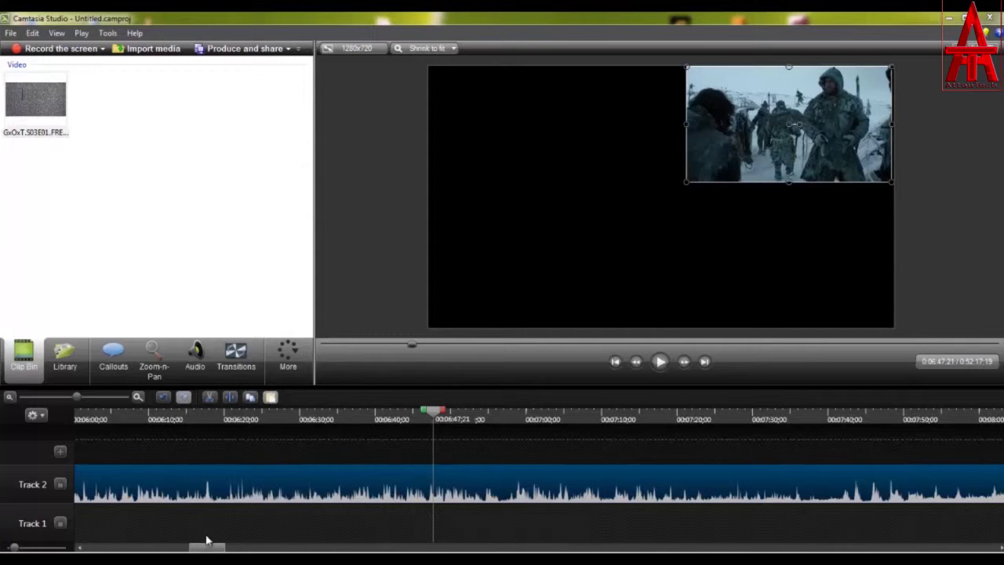
Fit the whole clip in the timeline and split it at about 0:18:53
scroll(208, 540, "down", 5)
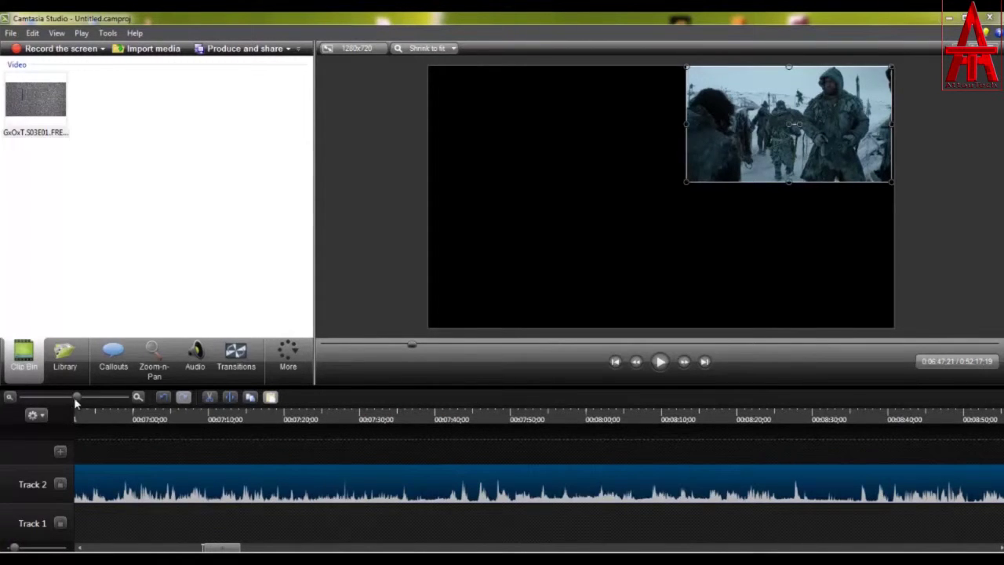
left_click_drag(56, 402, 21, 398)
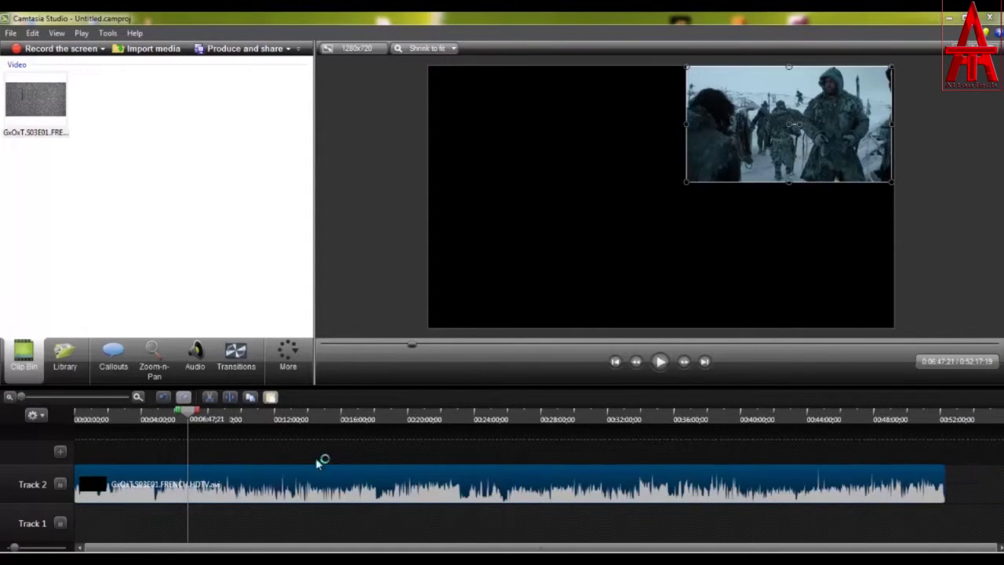
left_click_drag(190, 412, 387, 425)
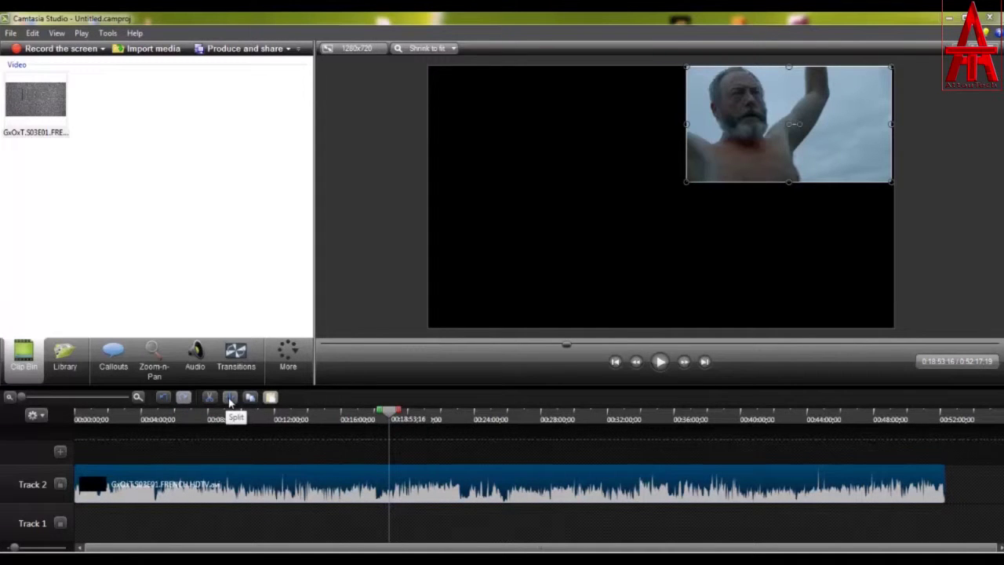
left_click(230, 401)
Shift the second part of the split clip to about 0:21:00 on Track 2, leaving a gap after the first part
left_click_drag(466, 482, 495, 484)
left_click(294, 485)
left_click(487, 488)
left_click(329, 483)
left_click(507, 484)
With the playhead at about 0:35:06, move the second part onto a new Track 3 and reposition it toward the canvas's lower left
left_click_drag(392, 416, 656, 416)
left_click_drag(722, 150, 703, 171)
left_click_drag(760, 117, 779, 100)
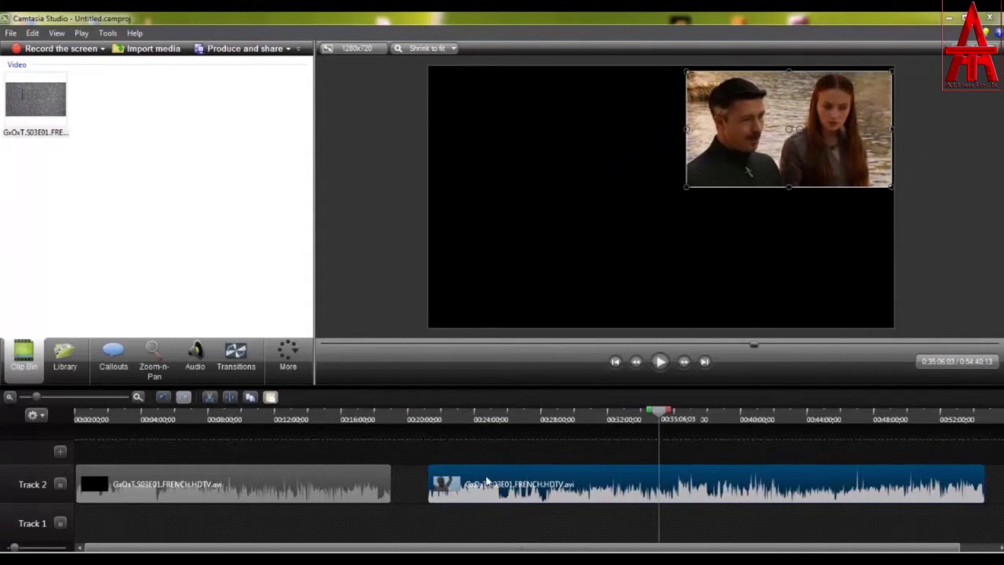
left_click_drag(486, 482, 105, 451)
left_click_drag(698, 177, 495, 278)
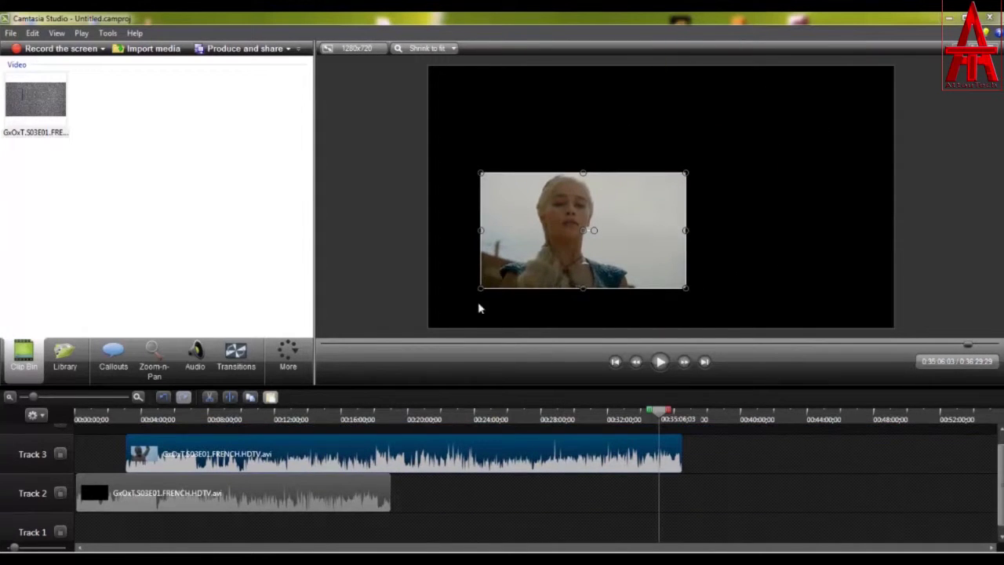
At about 0:14:41, enlarge both clips on the canvas, with the Track 2 clip at upper right and the Track 3 clip at lower left
left_click(118, 493)
left_click_drag(657, 415, 320, 413)
left_click_drag(619, 213, 584, 234)
left_click_drag(645, 203, 604, 227)
left_click(703, 167)
left_click(745, 293)
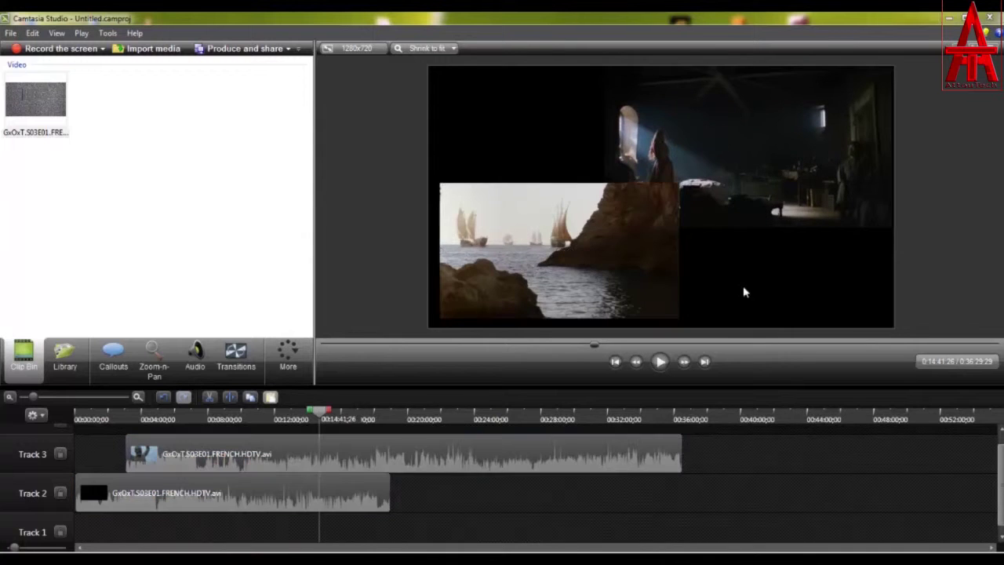
Play both overlapping clips briefly from about 0:09:22 and pause the preview
left_click_drag(324, 411, 230, 411)
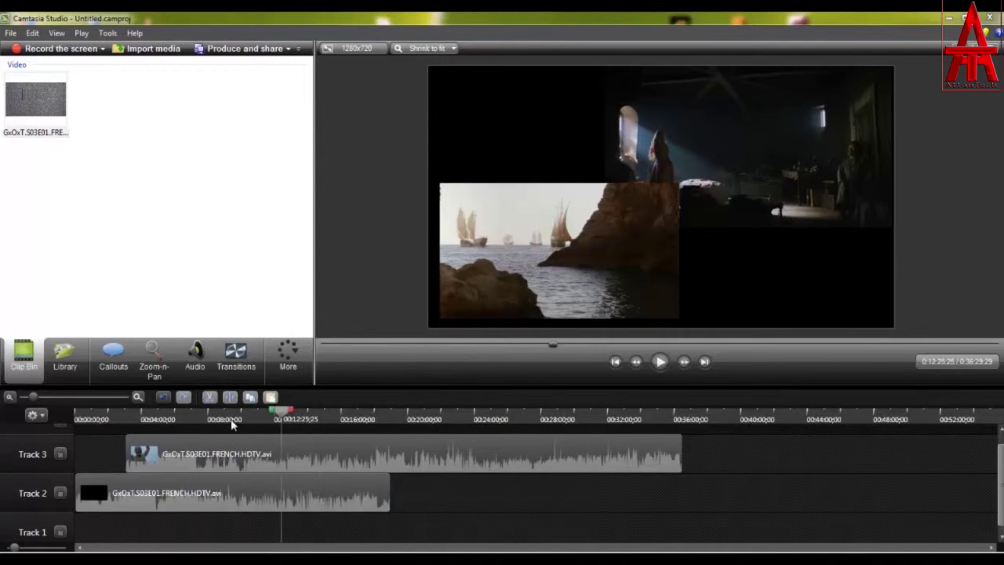
left_click(662, 360)
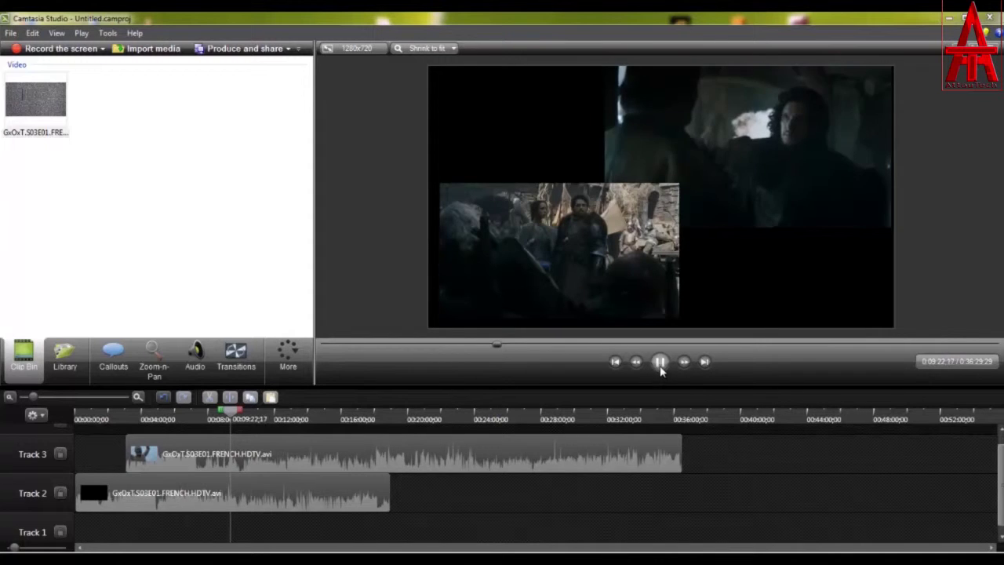
left_click(661, 362)
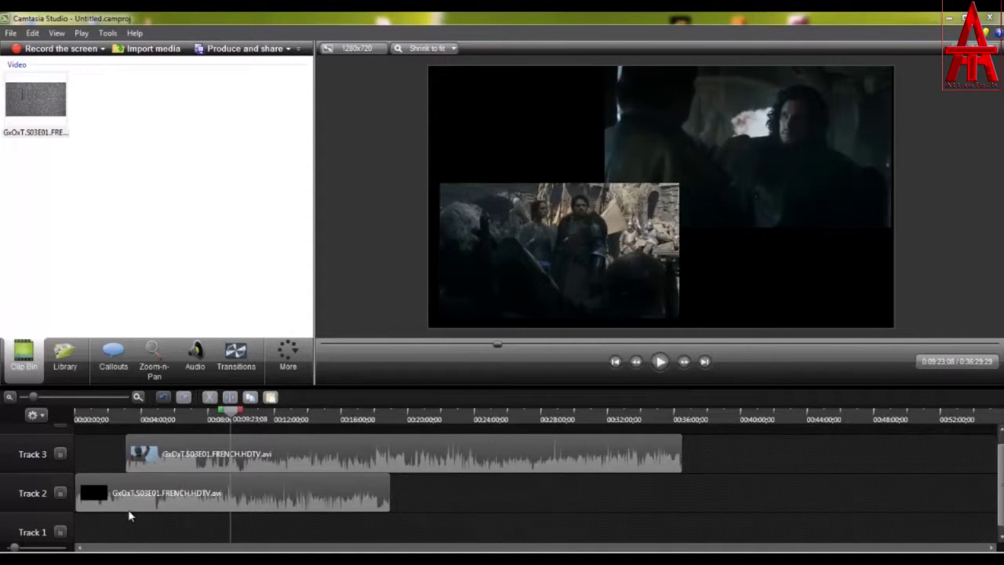
Open audio editing for the Track 2 clip and try lowering and raising its volume
left_click(157, 499)
right_click(177, 500)
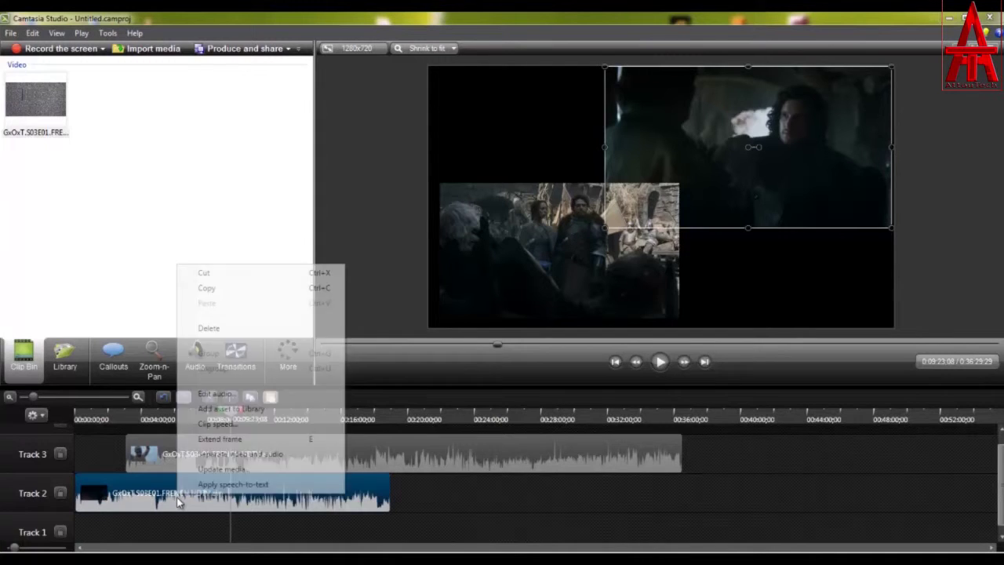
left_click(227, 394)
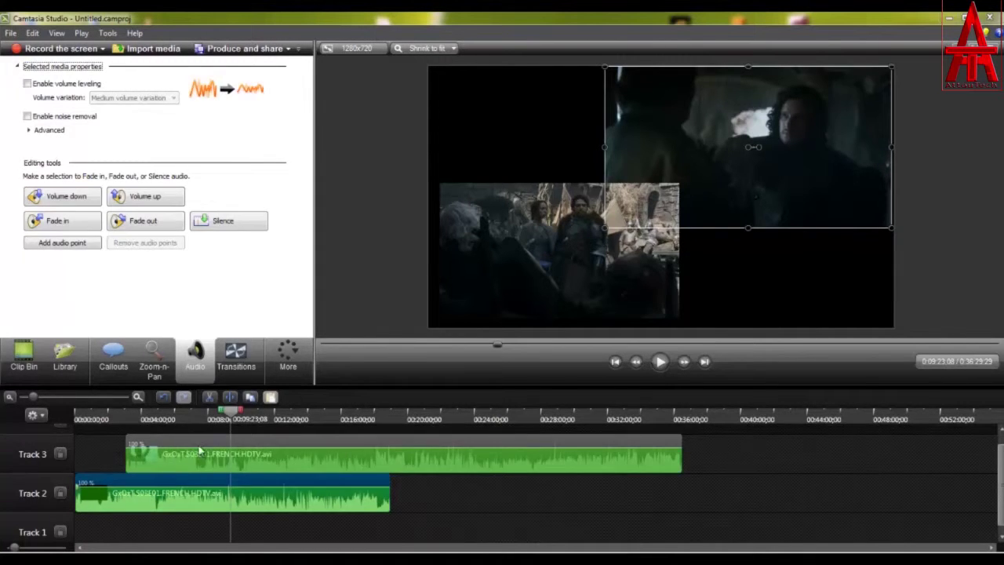
left_click(200, 494)
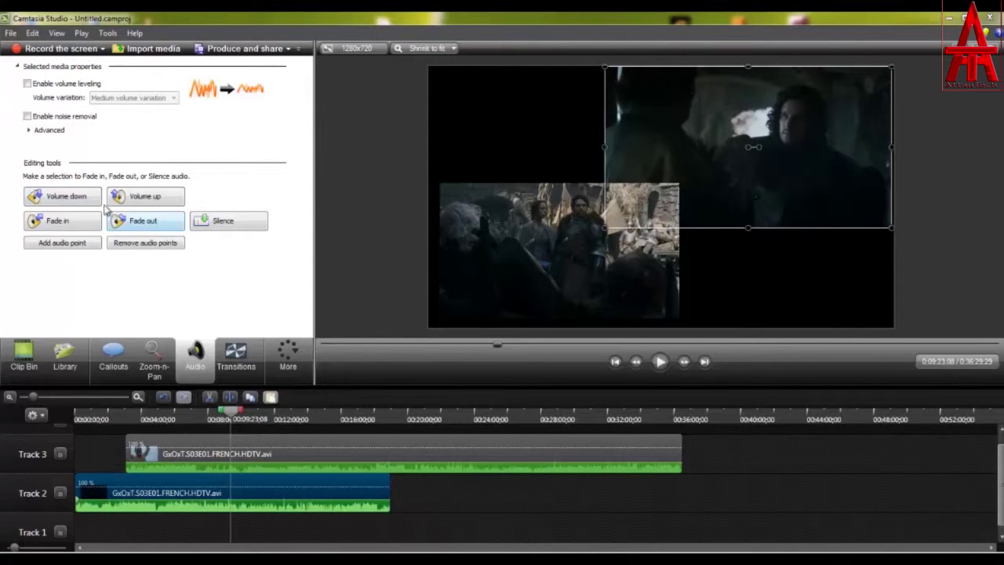
left_click(65, 197)
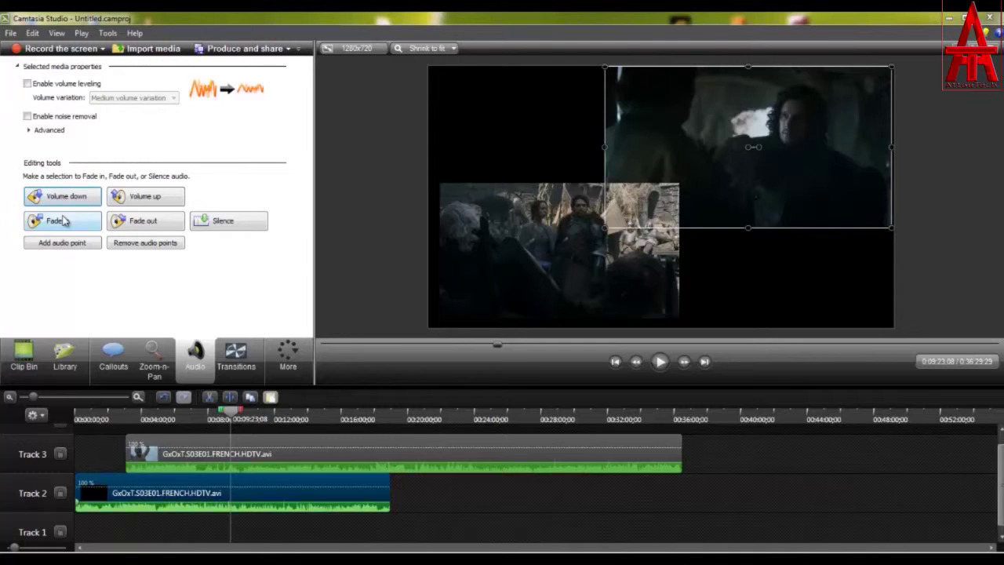
left_click(131, 198)
Silence the Track 2 clip's audio, and bring it back by raising the volume
left_click(224, 222)
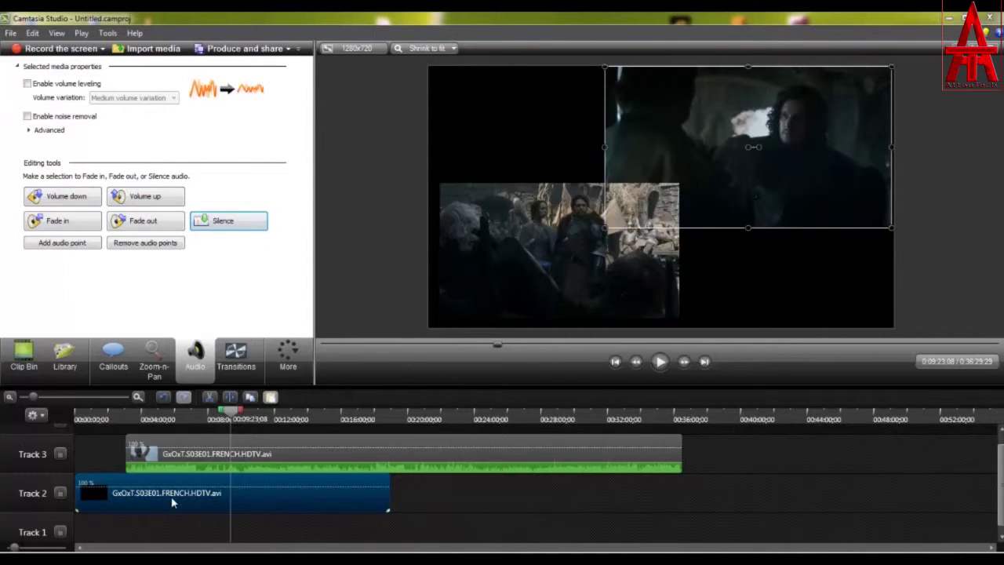
left_click(56, 198)
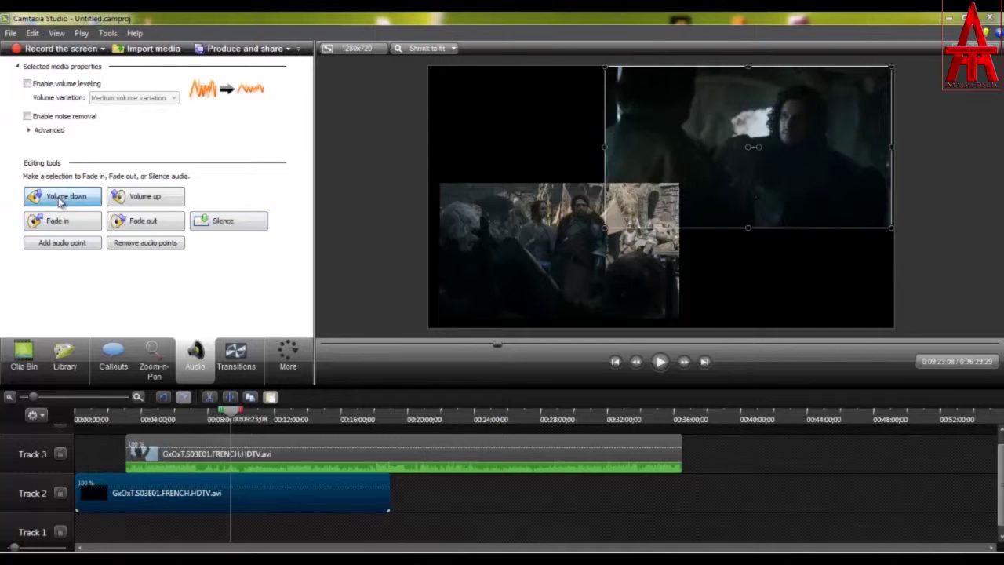
left_click(140, 197)
left_click(142, 197)
left_click(142, 197)
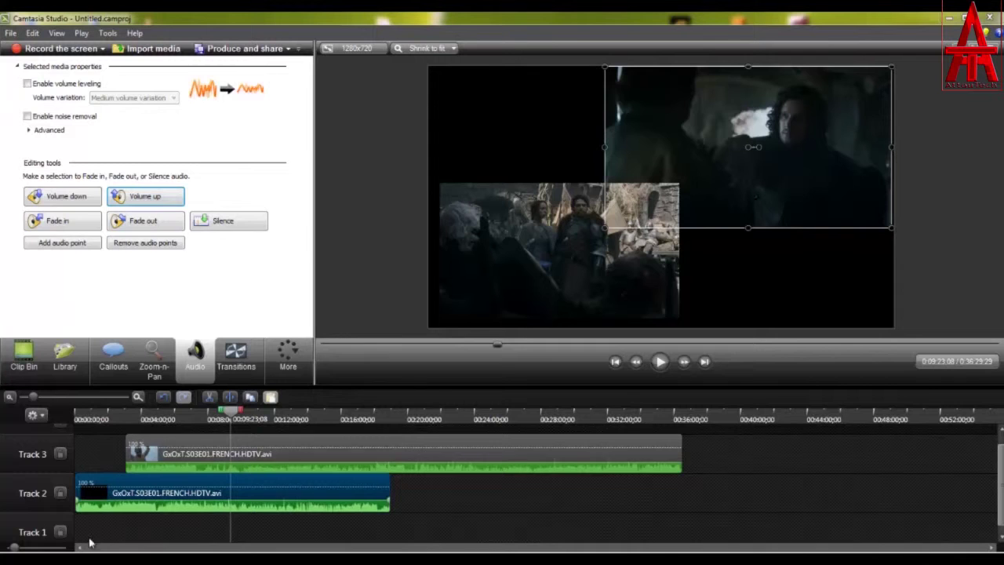
Move the Track 3 clip back to Track 2, directly after the first part
scroll(503, 479, "down", 1)
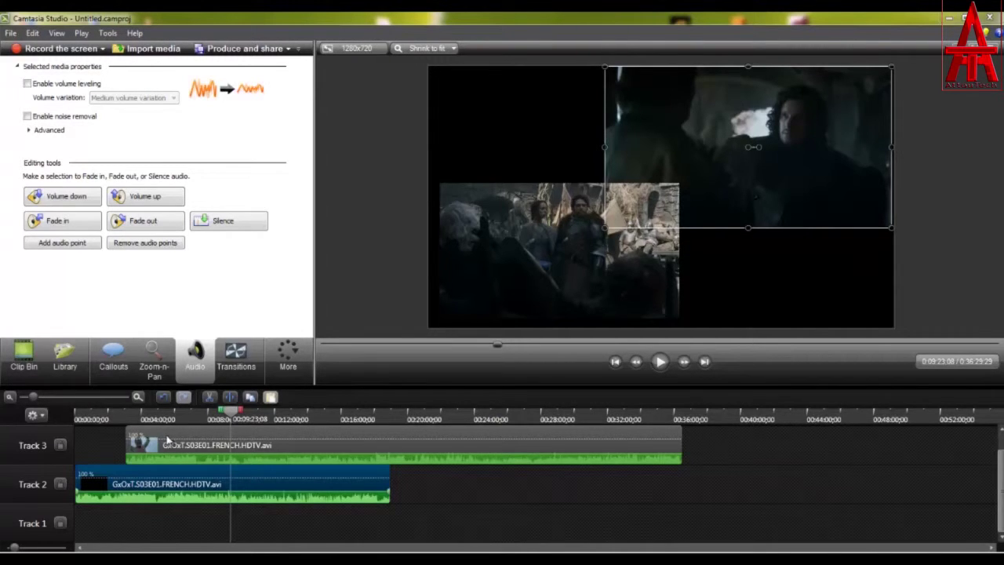
left_click(452, 451)
left_click_drag(453, 451, 449, 476)
Add an Iris transition between the two clips on Track 2
left_click(237, 355)
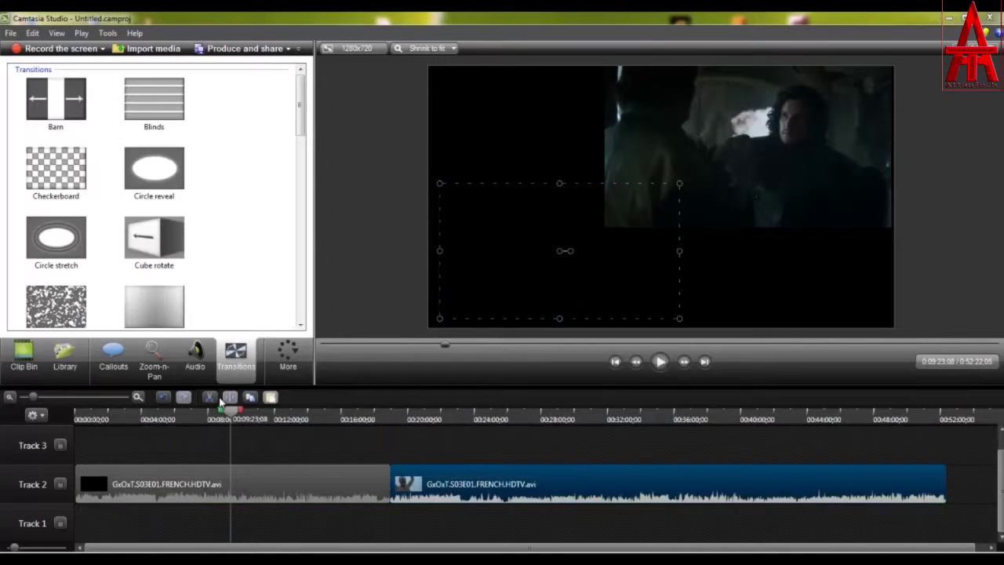
scroll(61, 284, "down", 5)
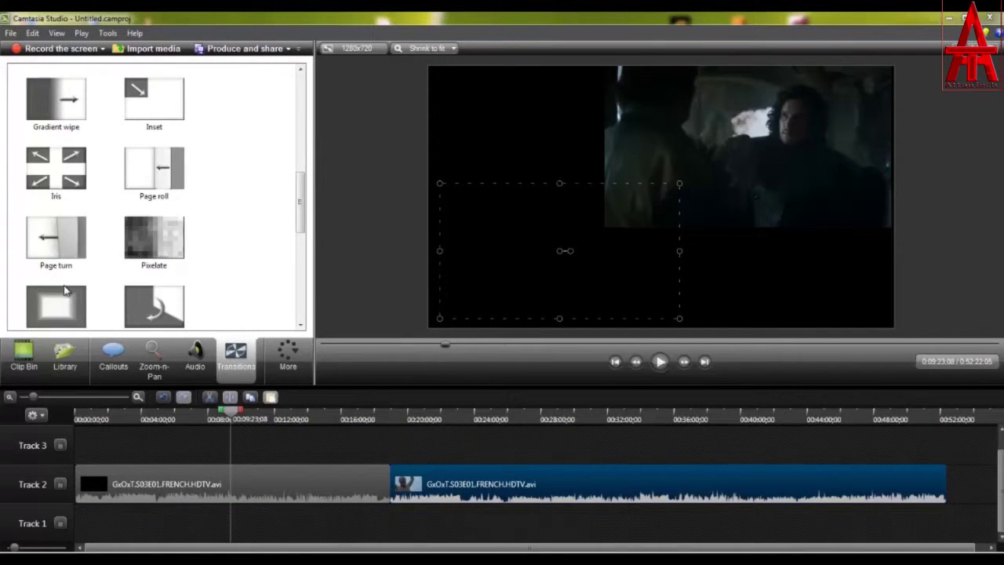
left_click_drag(65, 208, 392, 473)
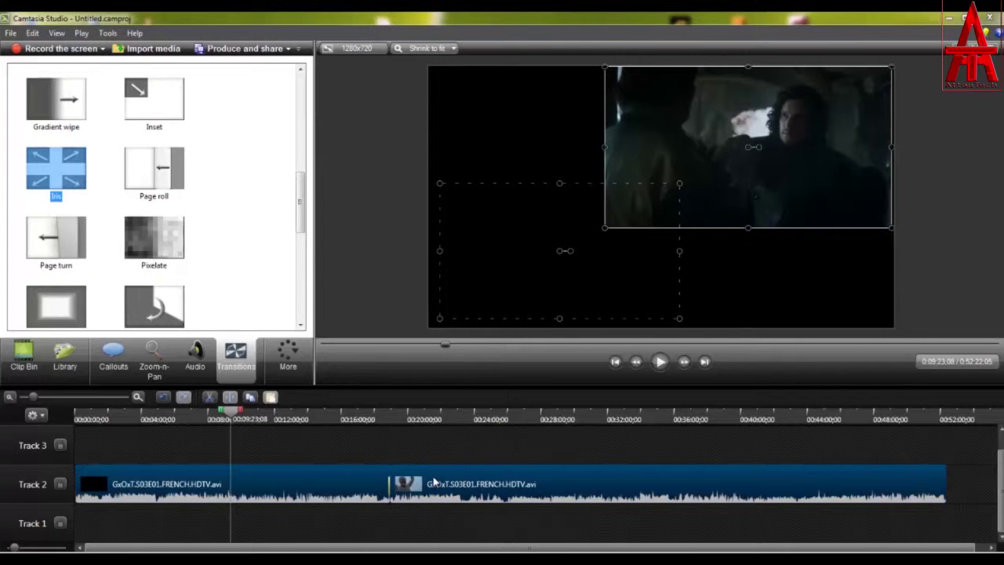
Move the playhead to the transition at about 0:18:57 and enlarge the first clip to fill the canvas
left_click_drag(241, 417, 395, 432)
left_click_drag(603, 230, 430, 327)
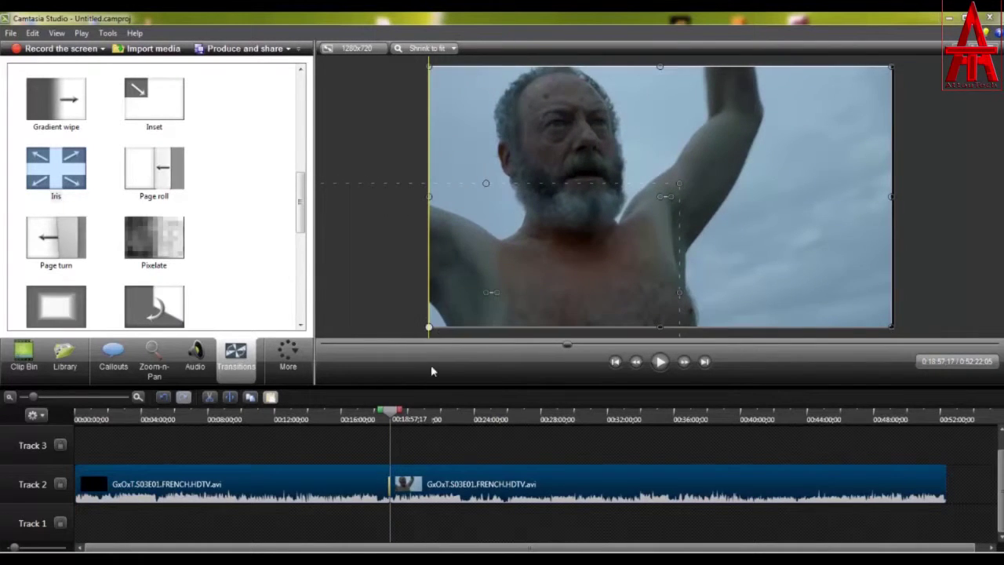
Play the timeline around the Iris transition, restarting from about 0:18:05 and 0:18:38
mouse_move(395, 421)
left_mouse_down()
mouse_move(382, 418)
mouse_move(392, 420)
left_mouse_up()
key("space")
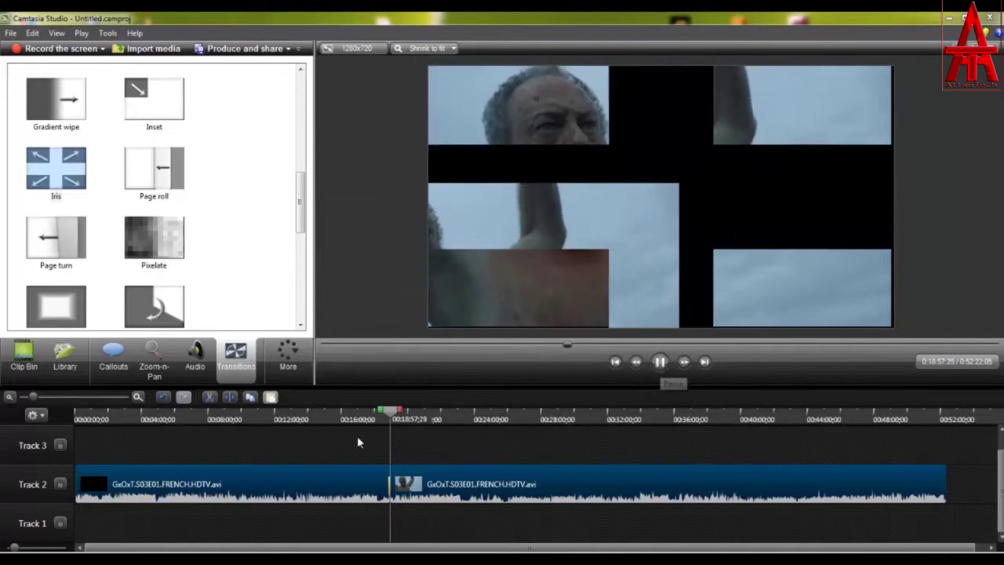
left_click(375, 422)
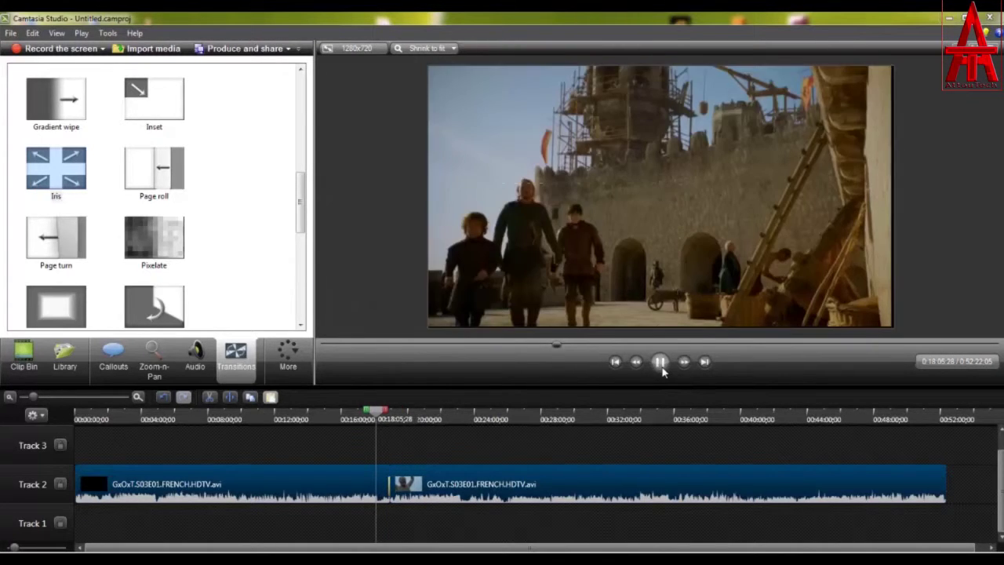
left_click(393, 418)
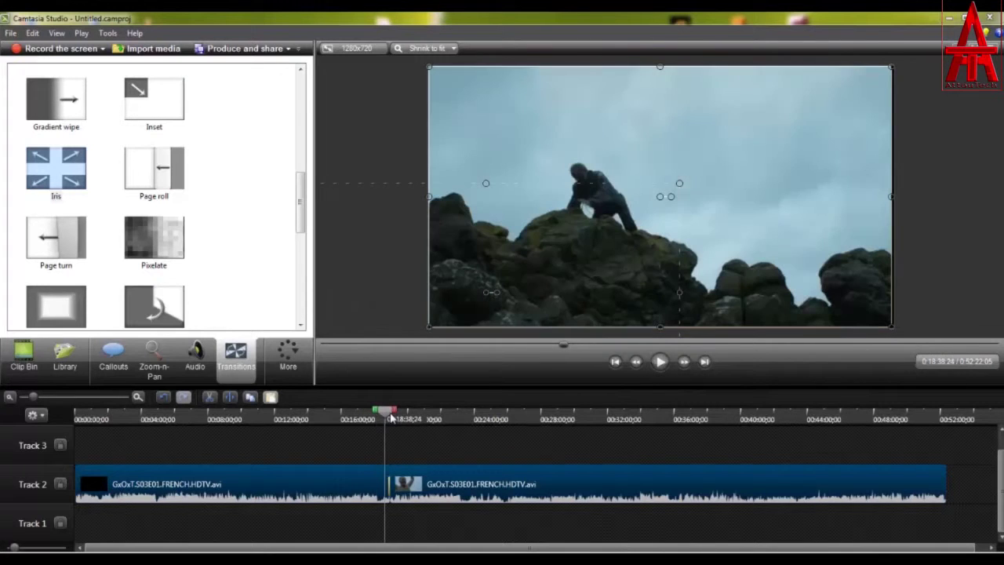
left_click(660, 362)
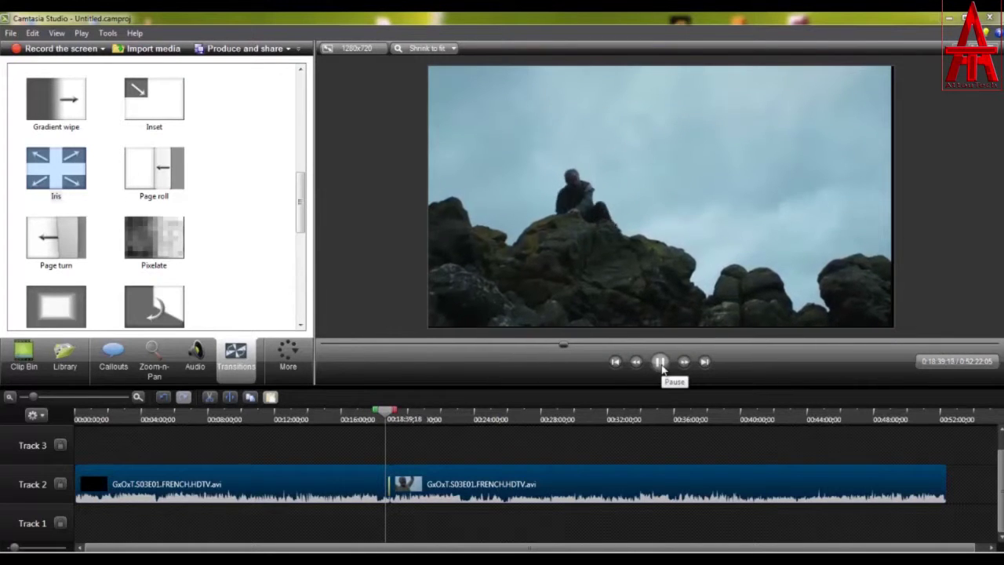
Play the timeline through the Iris transition from about 0:18:55
left_click_drag(35, 398, 67, 398)
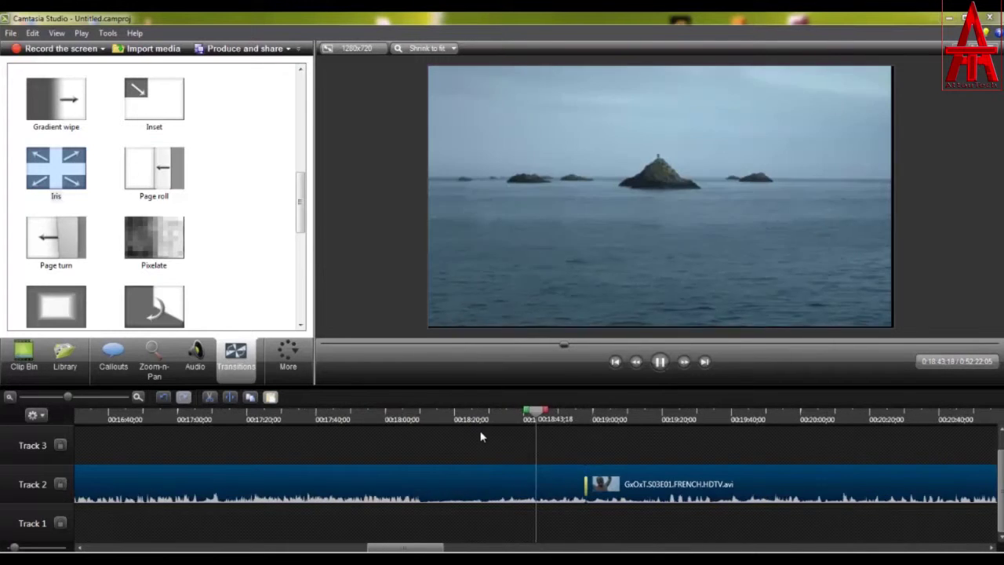
left_click_drag(537, 421, 602, 422)
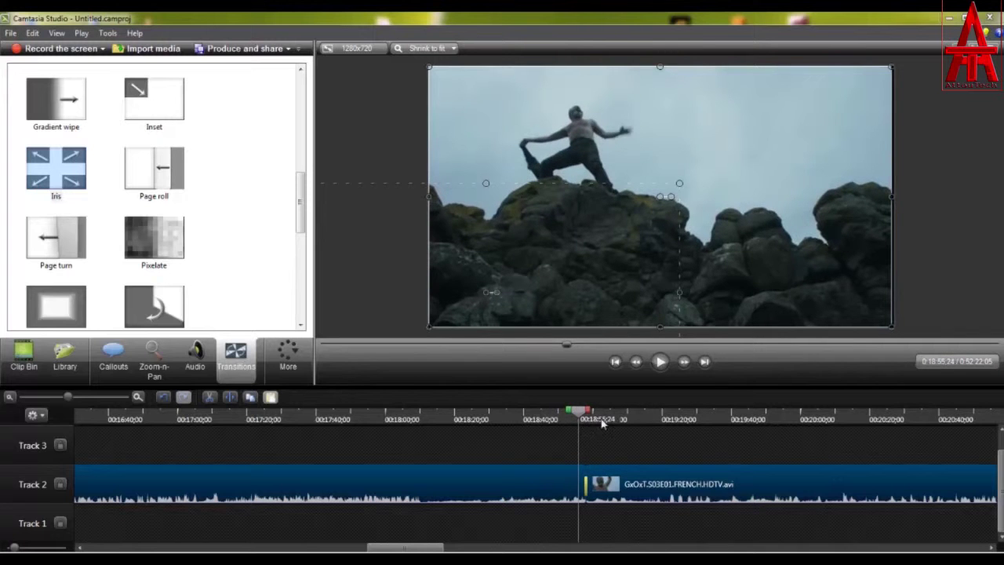
left_click(663, 366)
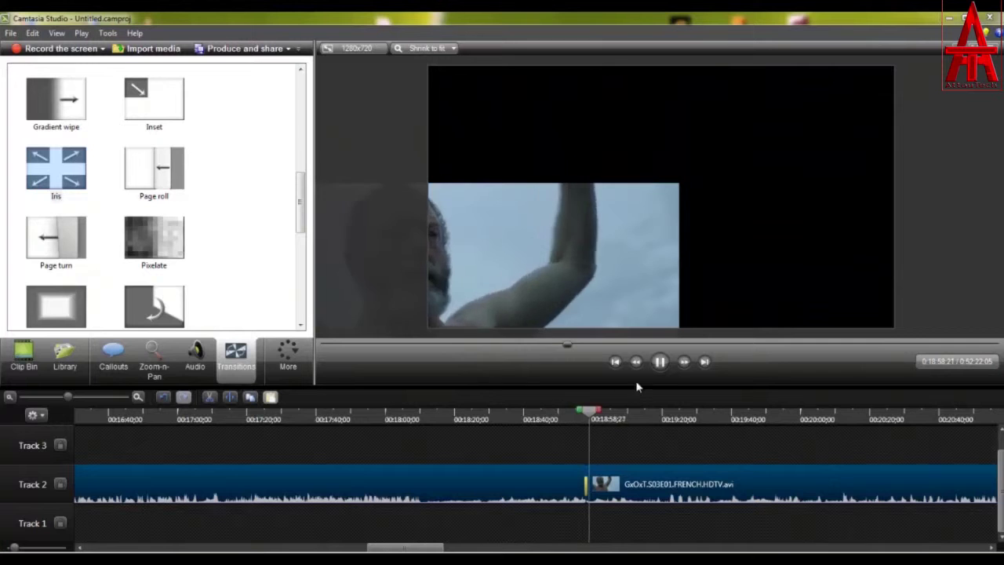
left_click(659, 362)
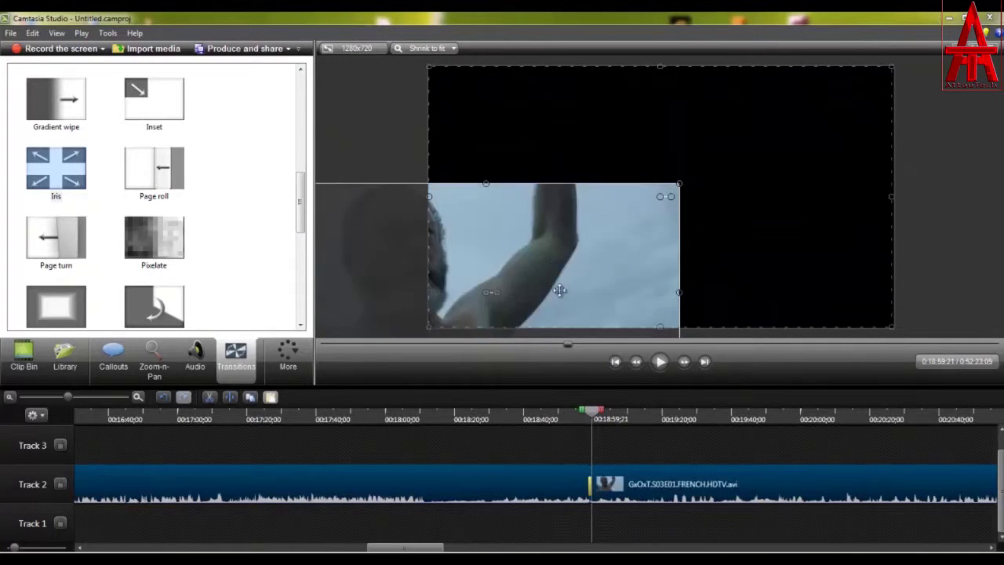
Reposition and enlarge the clips on both sides of the Iris transition so that each one fills the canvas
left_click_drag(783, 188, 689, 139)
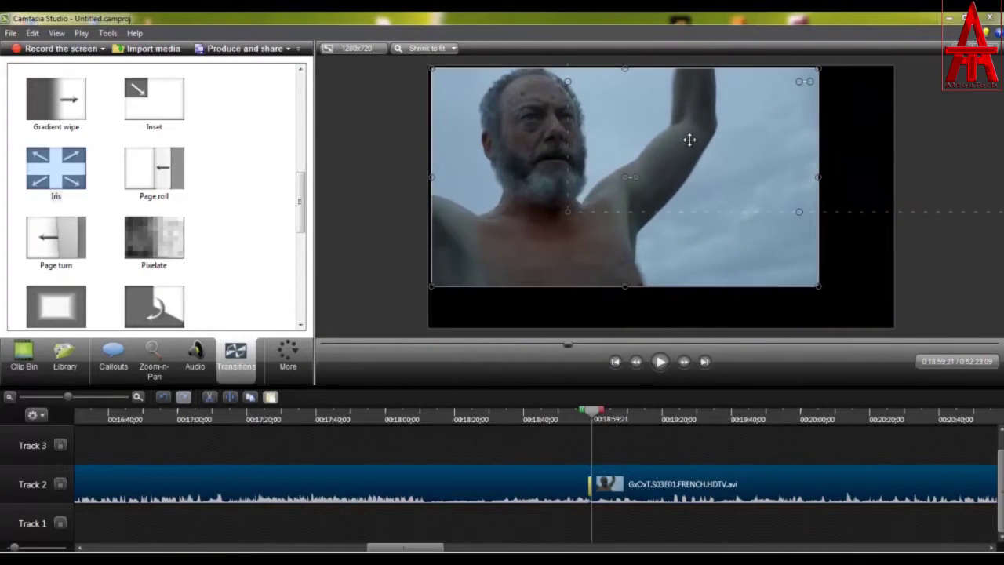
left_click_drag(816, 284, 869, 326)
left_click_drag(596, 419, 571, 419)
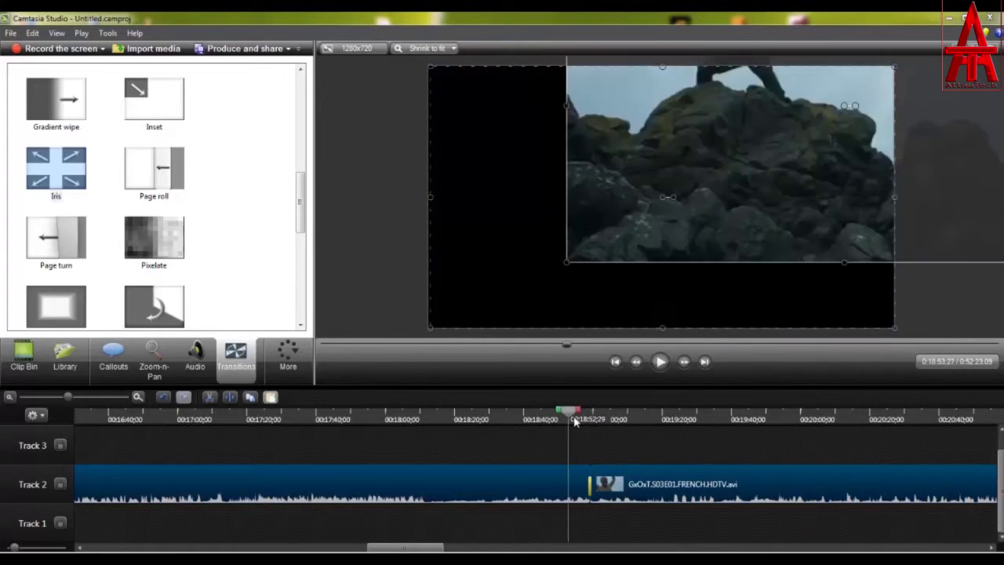
left_click_drag(566, 264, 710, 184)
left_click_drag(798, 150, 755, 158)
left_click_drag(669, 190, 433, 318)
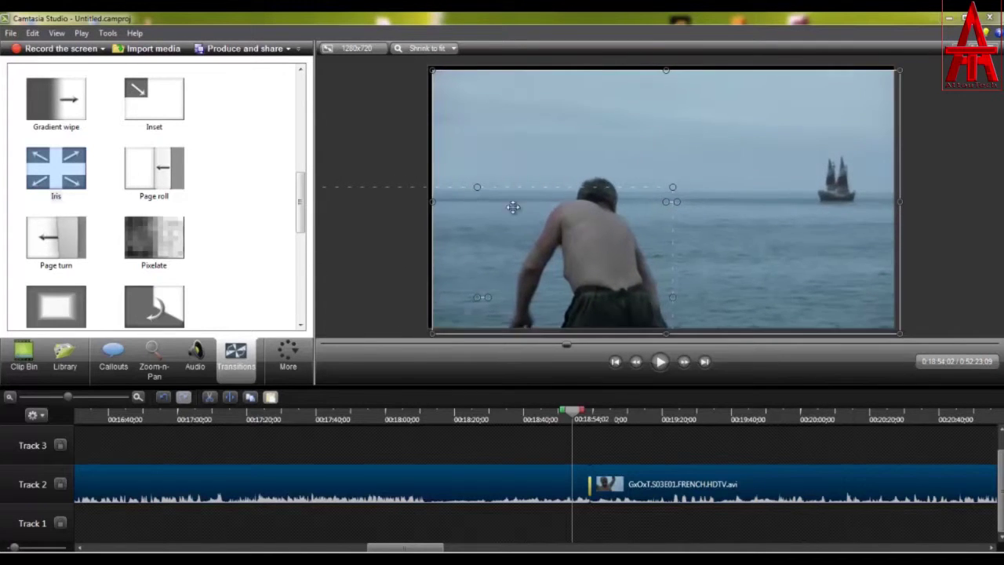
left_click_drag(523, 147, 521, 153)
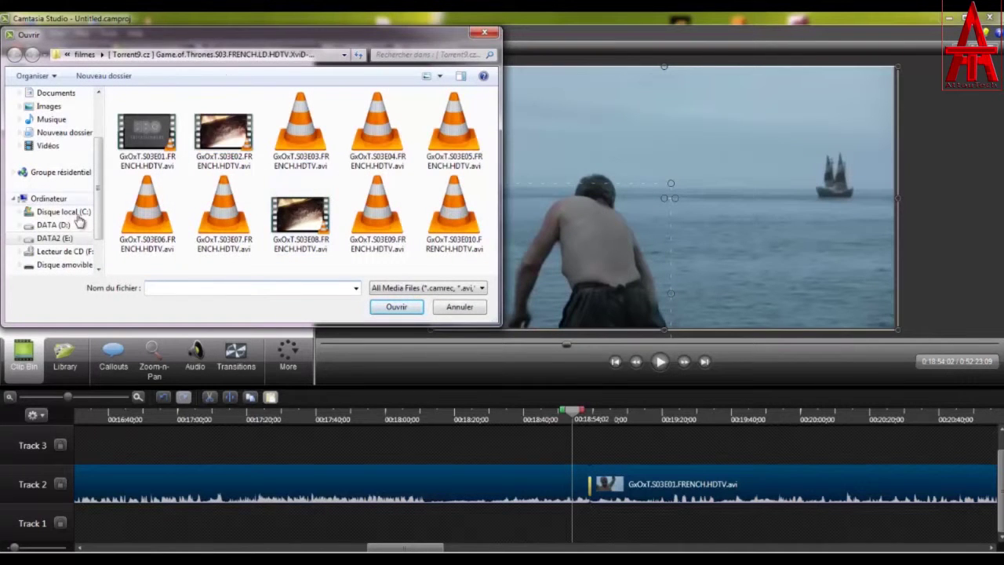
Import the image 192456_web1-720x720.jpg from the desktop folder photo chaine
left_click(56, 226)
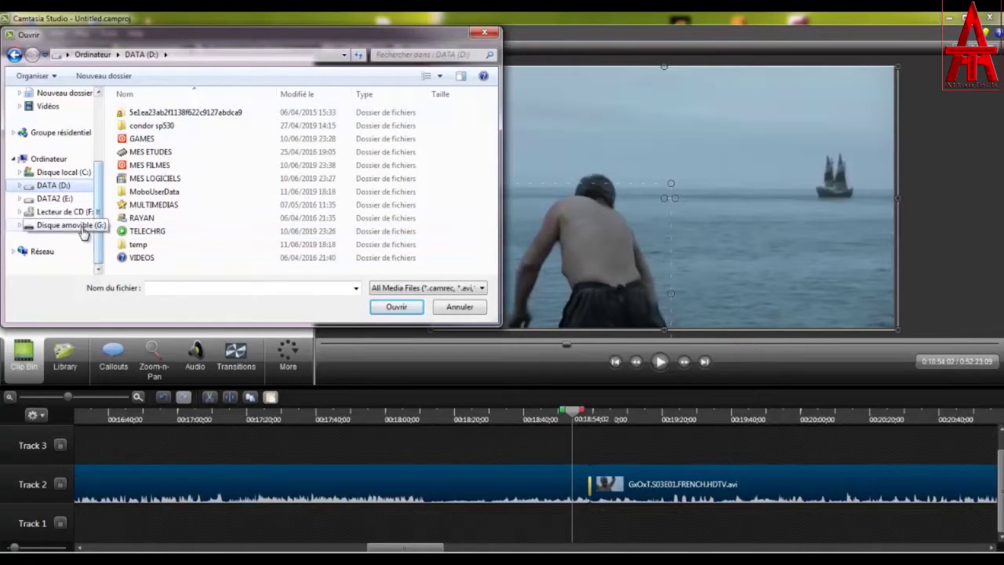
scroll(63, 135, "up", 3)
left_click(48, 111)
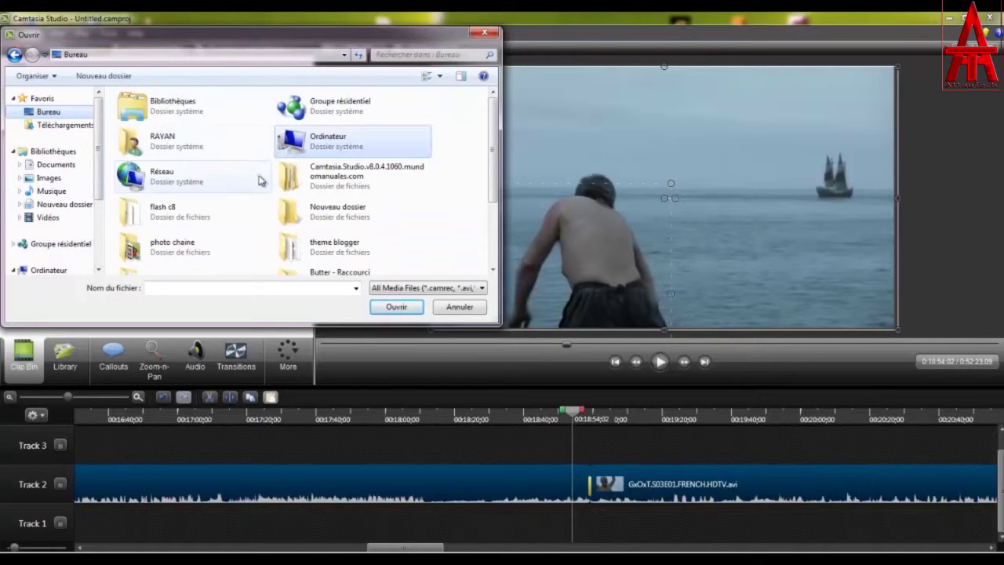
left_click(180, 223)
double_click(197, 249)
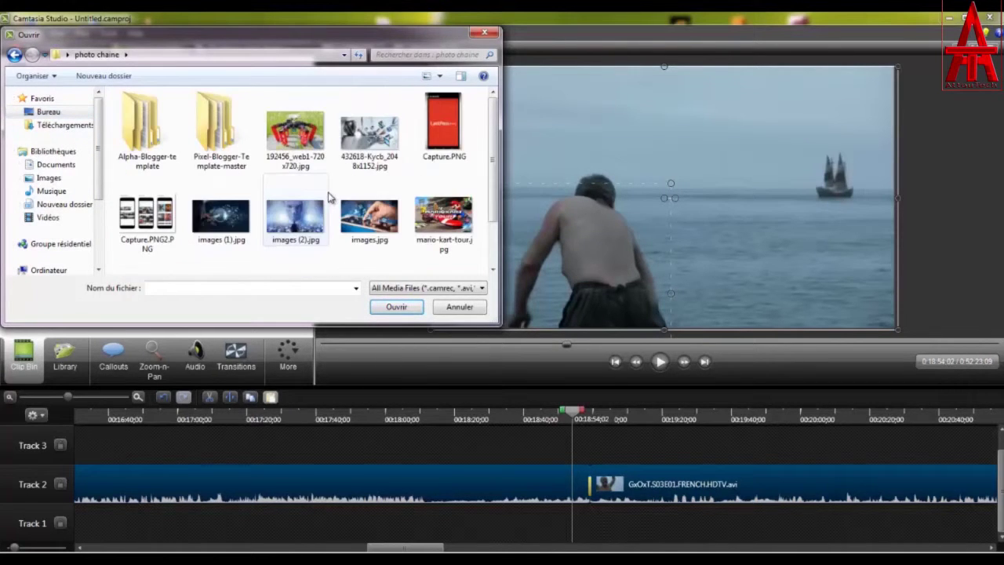
left_click(292, 139)
double_click(302, 130)
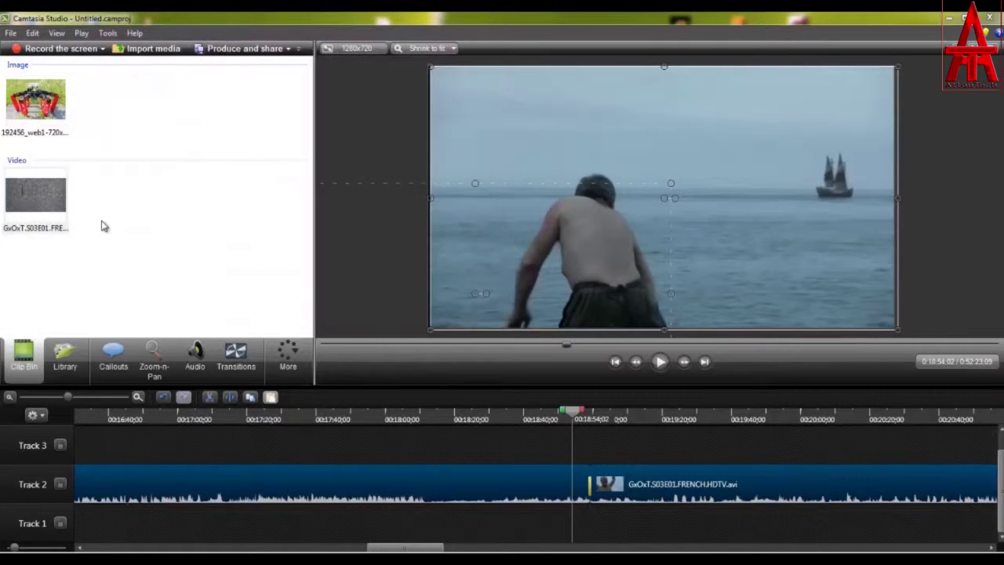
Stretch the robot image on Track 3 to about 2:53 and shrink it into the upper-right corner of the video canvas
left_click_drag(194, 455, 793, 469)
left_click(200, 473)
left_click_drag(530, 285, 740, 153)
left_click_drag(779, 124, 886, 79)
left_click_drag(832, 107, 846, 99)
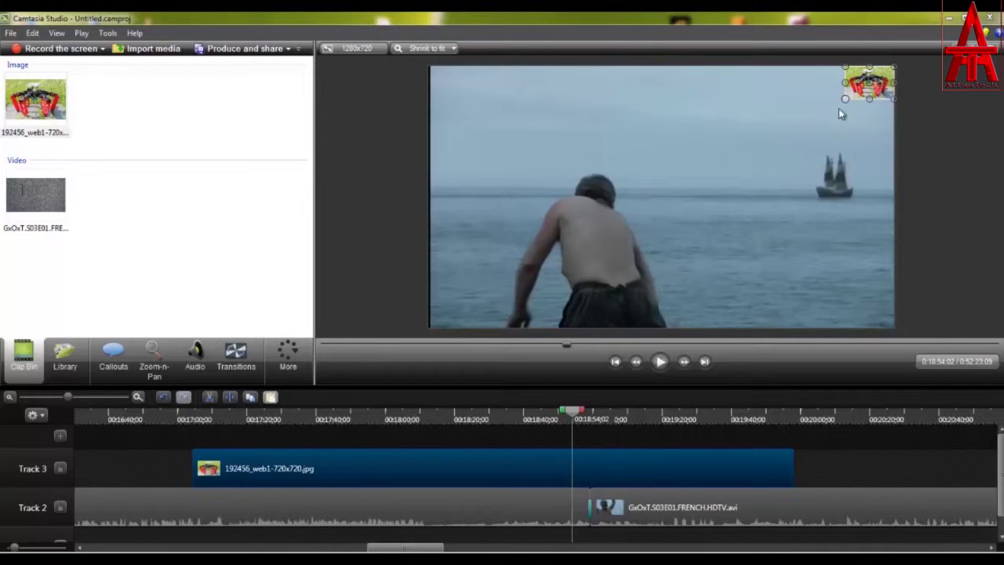
Look through the options and callout effects for the Track 3 image clip, and view the Production Wizard's start page
double_click(345, 468)
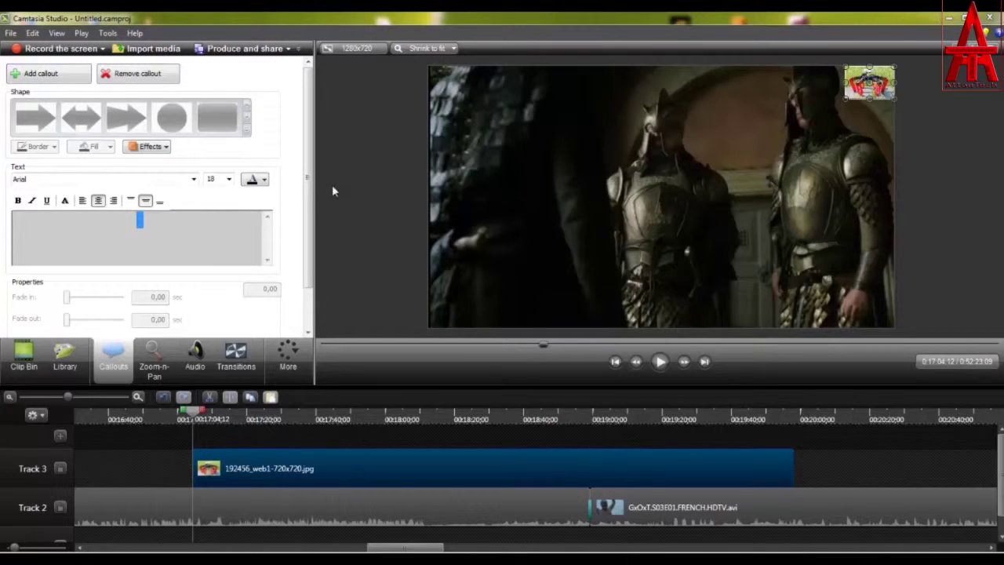
right_click(384, 458)
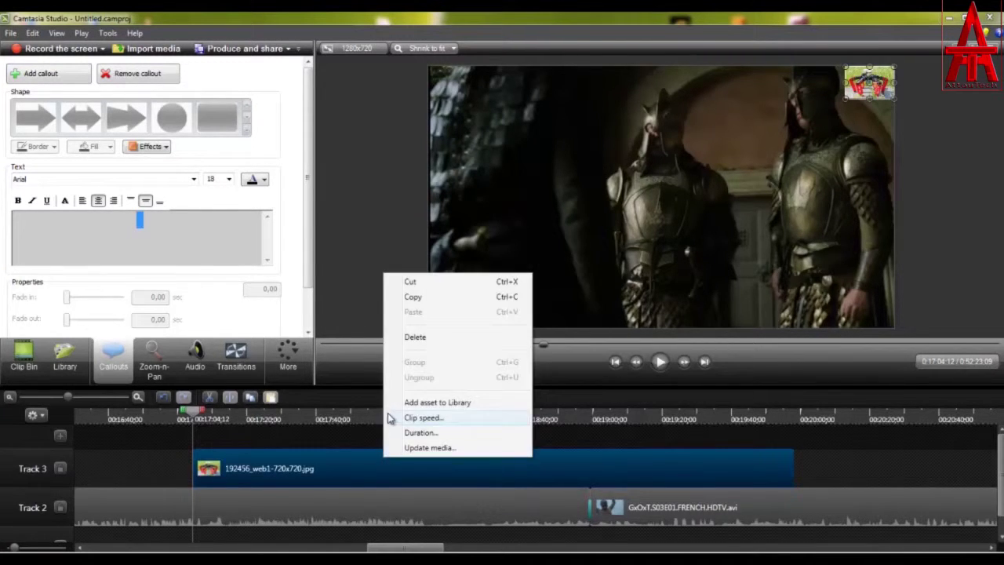
left_click(310, 468)
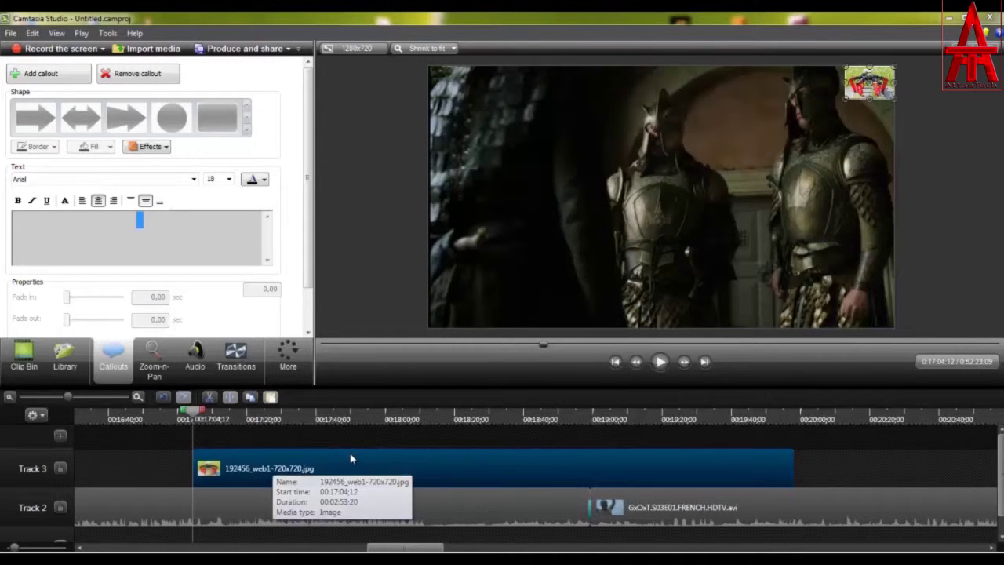
left_click(151, 147)
mouse_move(167, 193)
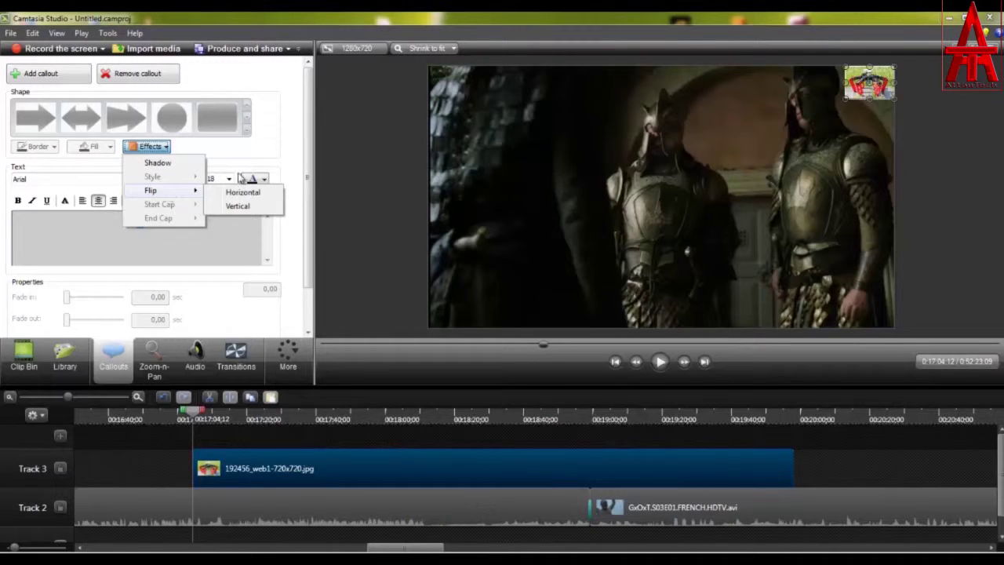
left_click(122, 115)
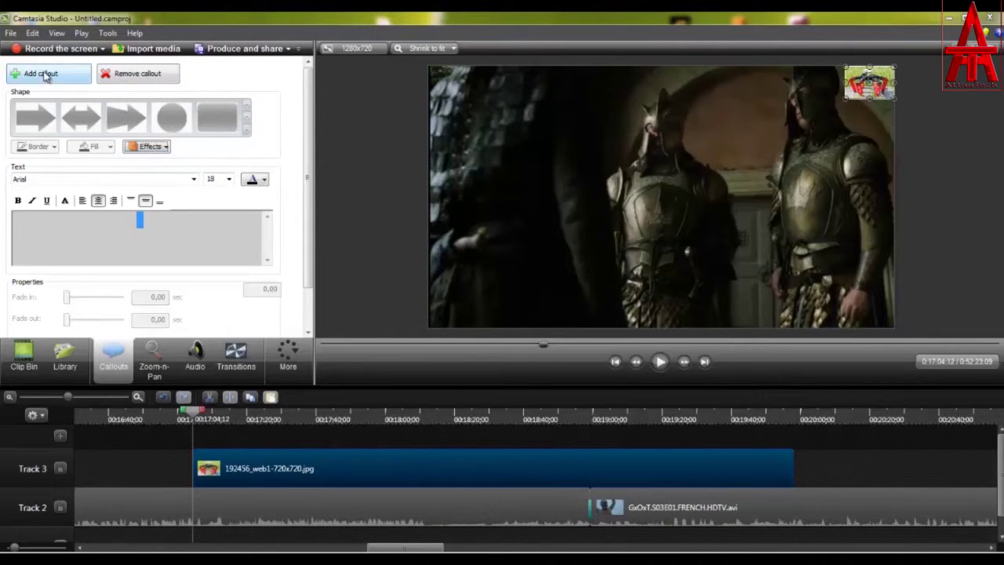
left_click(103, 48)
left_click(284, 52)
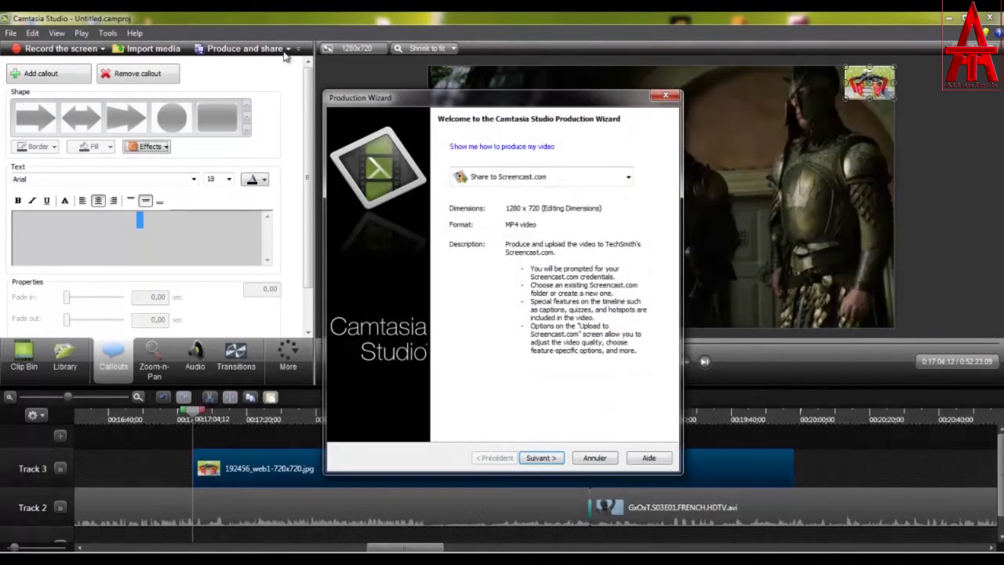
left_click(663, 97)
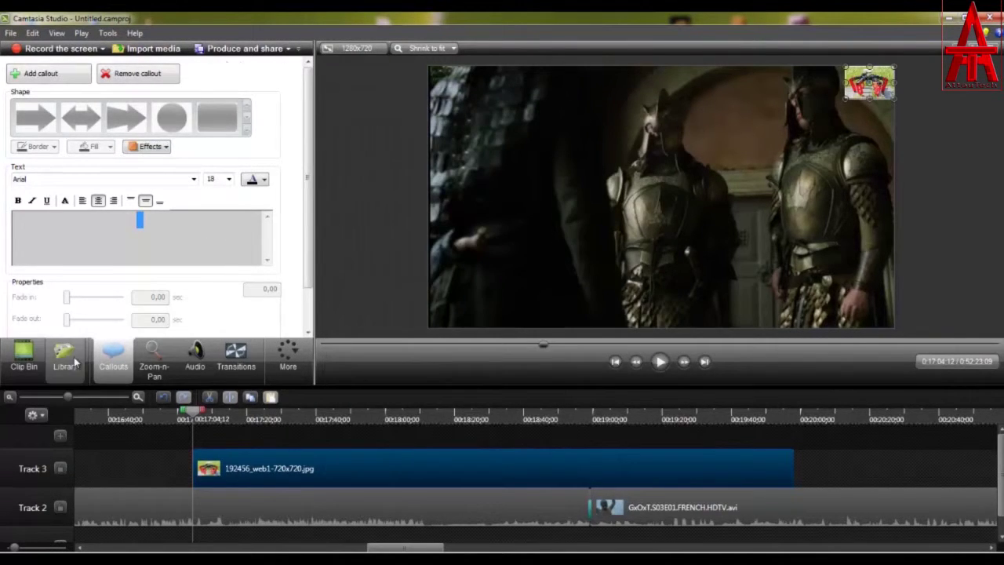
Add the Calling Lights theme's Animated Title to Track 3 after the image and preview it at about 0:20:14
left_click(71, 378)
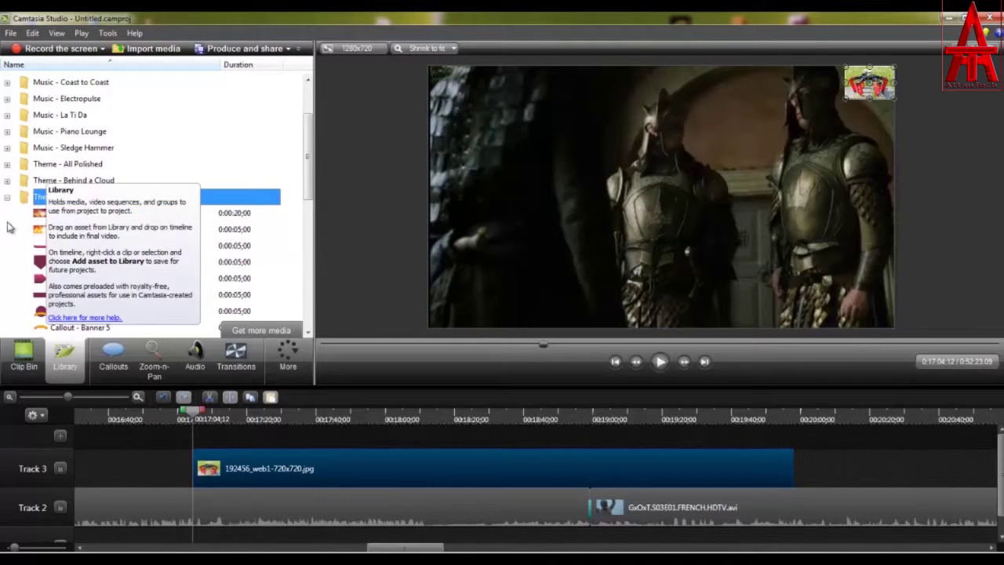
left_click_drag(75, 220, 881, 492)
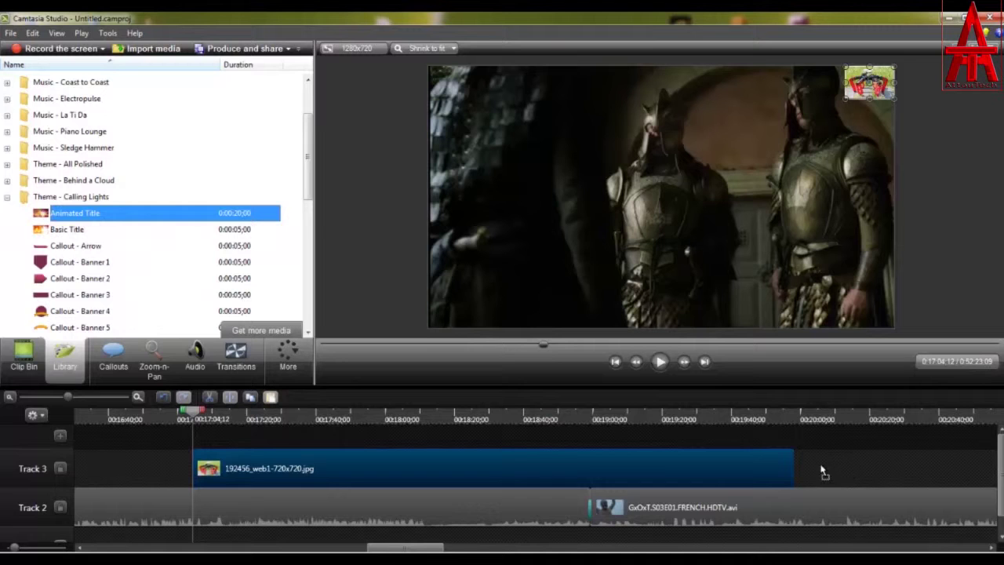
left_click_drag(819, 482, 819, 482)
left_click_drag(195, 416, 841, 420)
mouse_move(533, 146)
left_mouse_down()
mouse_move(549, 191)
mouse_move(534, 139)
mouse_move(535, 148)
left_mouse_up()
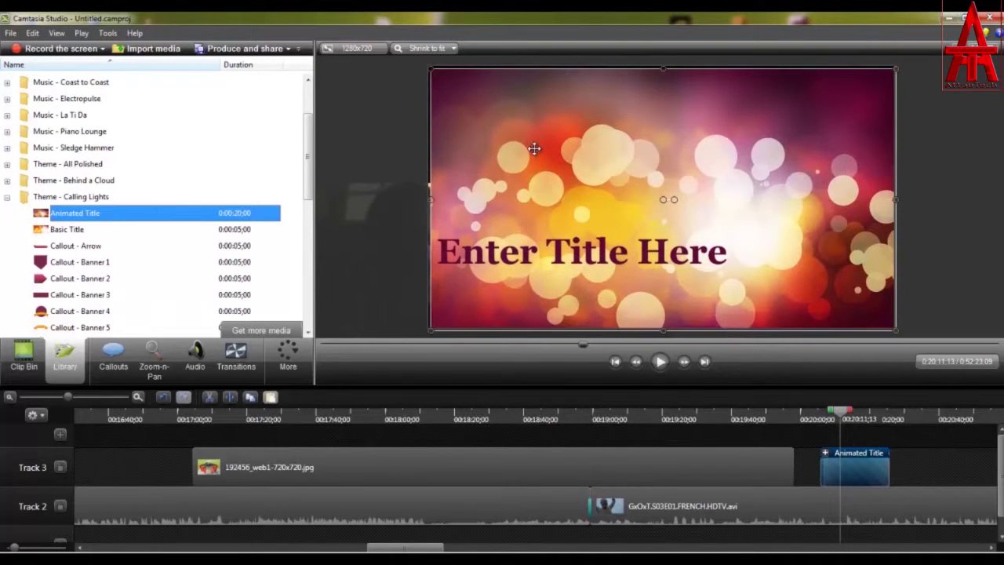
mouse_move(846, 421)
left_mouse_down()
mouse_move(822, 420)
mouse_move(851, 416)
left_mouse_up()
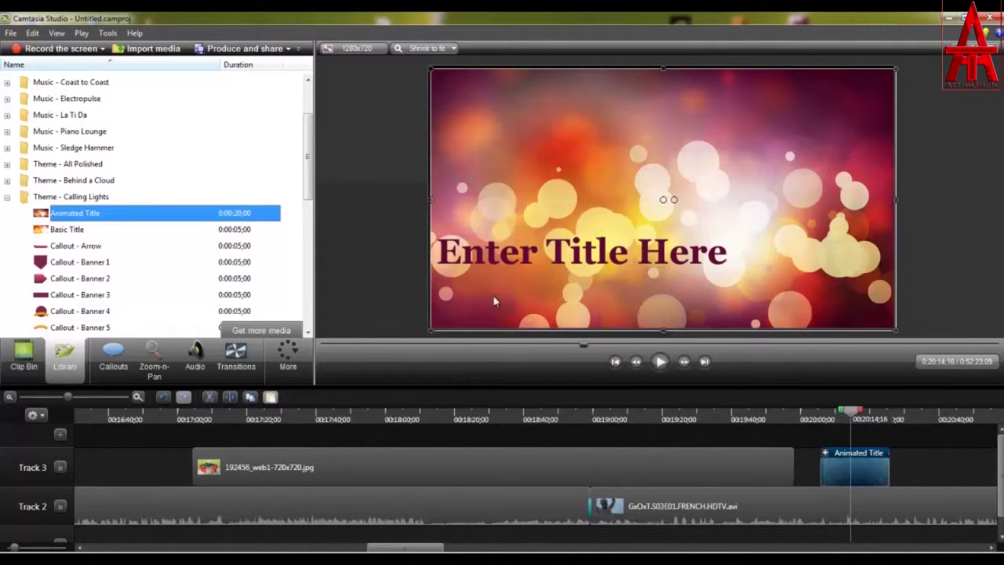
Add the Piano Lounge Full Song from the library to Track 1, starting slightly before the Track 3 image
left_click(7, 197)
left_click(9, 131)
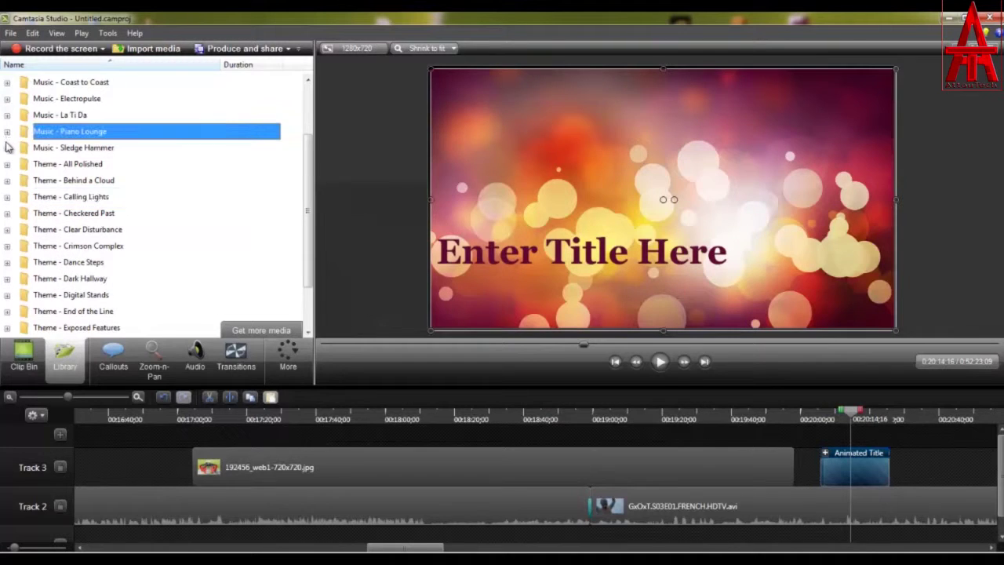
left_click(7, 131)
left_click(63, 150)
left_click_drag(112, 153, 319, 471)
left_click(125, 153)
scroll(125, 152, "up", 3)
left_click(78, 132)
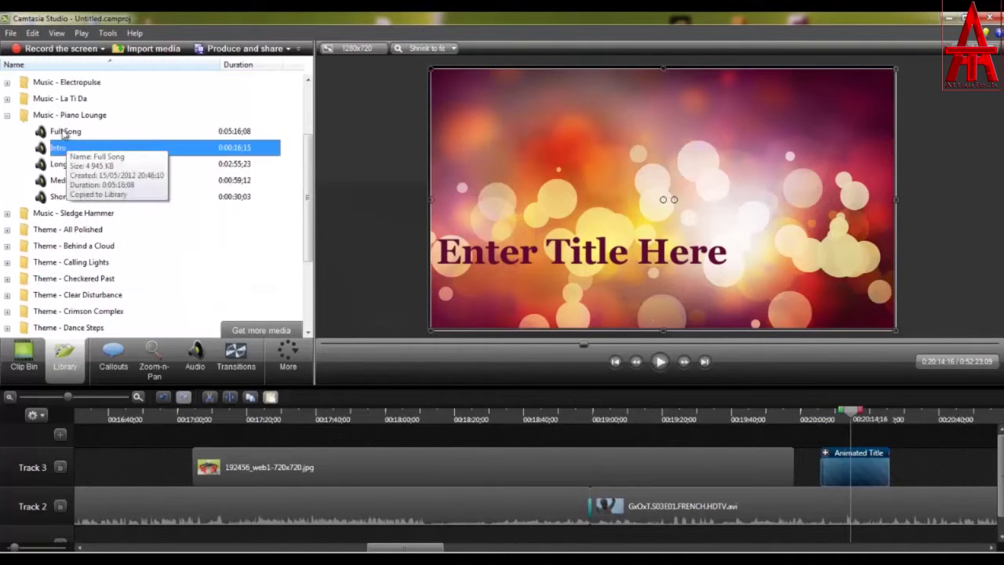
double_click(90, 137)
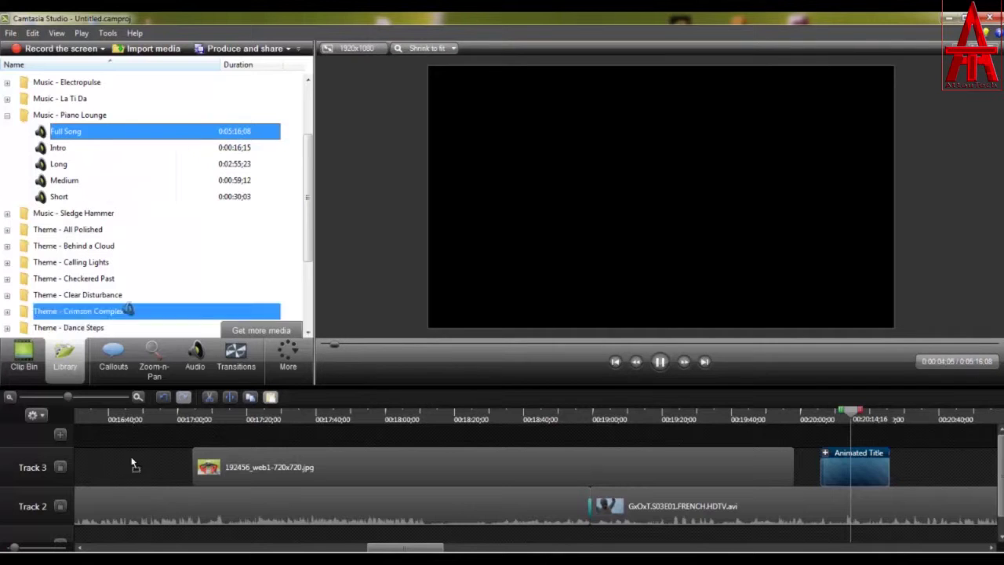
left_click_drag(153, 537, 166, 543)
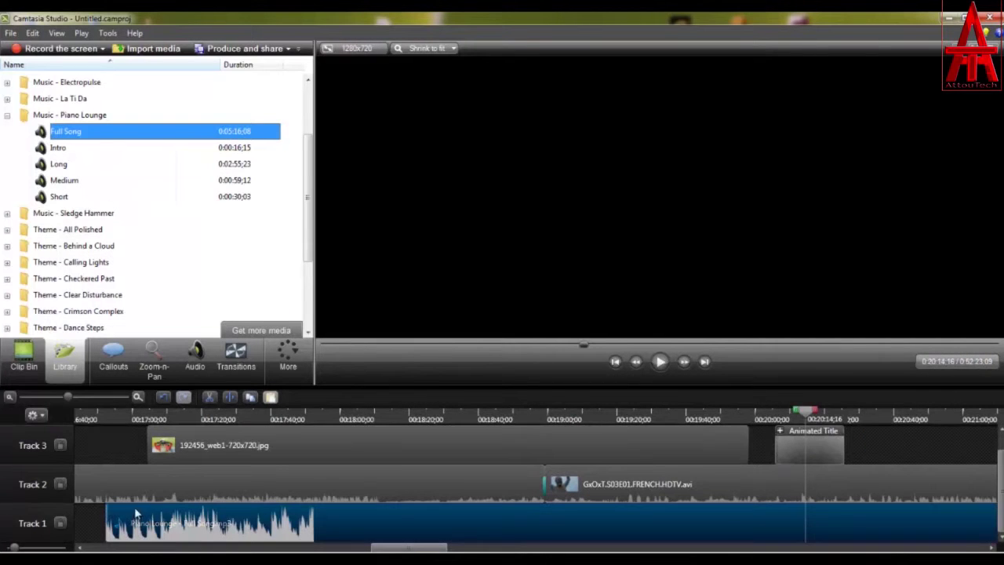
Play the timeline from about 0:16:56 to hear the added music briefly
left_click(118, 419)
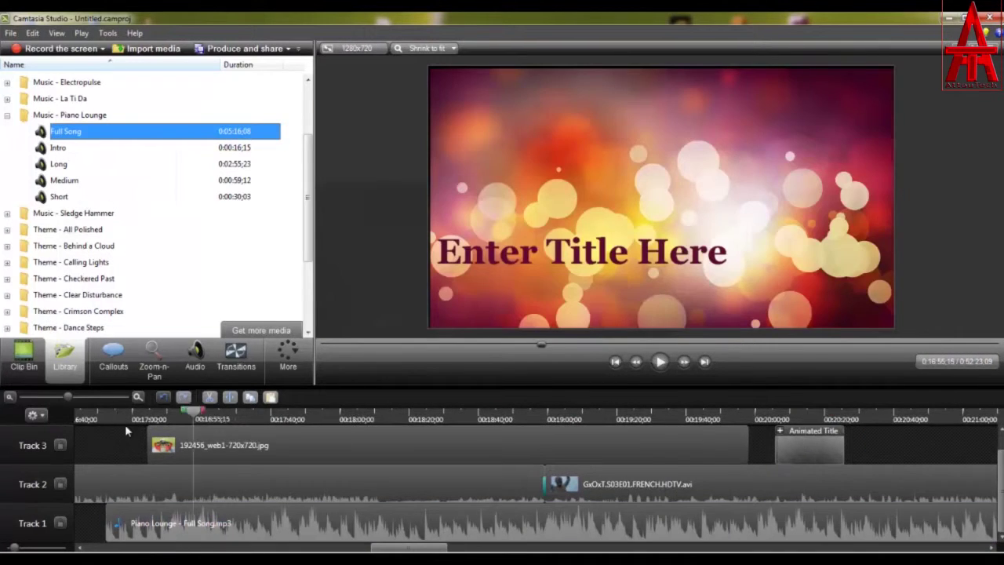
left_click(118, 421)
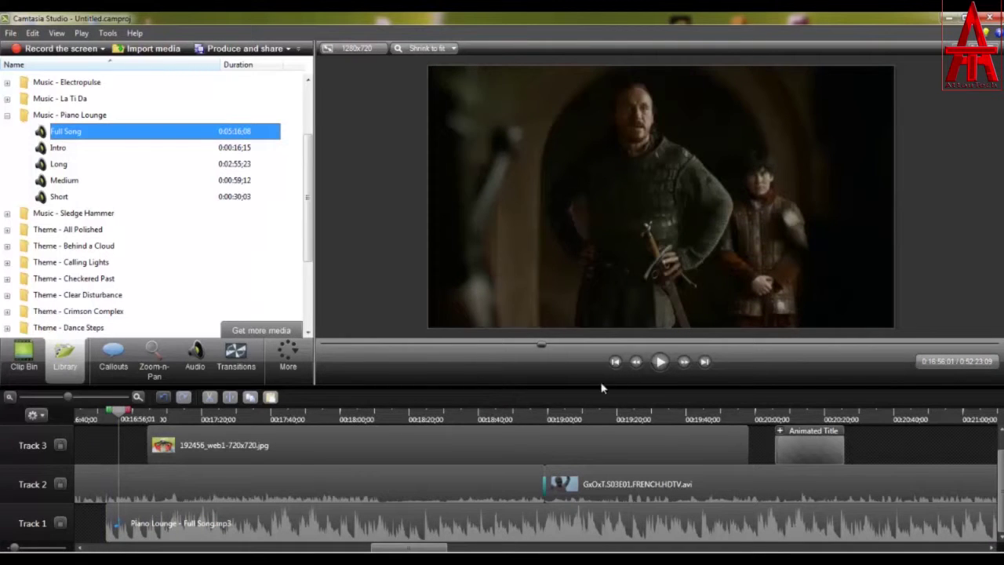
left_click(660, 363)
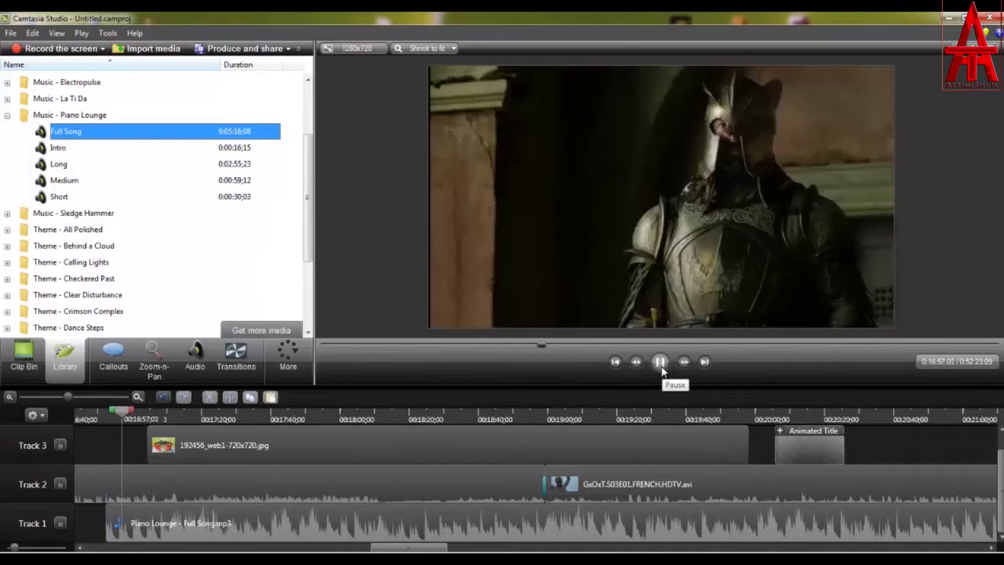
left_click(660, 363)
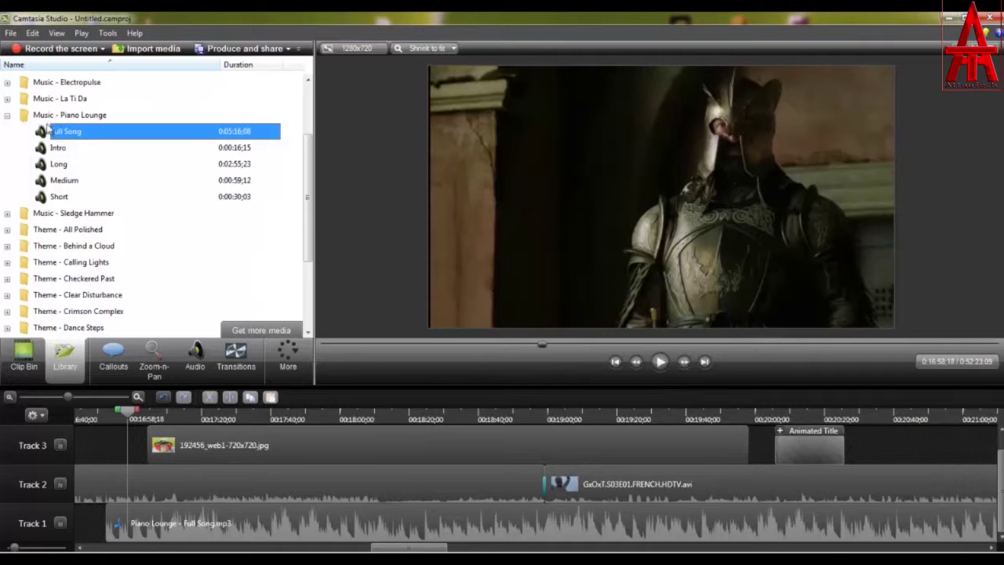
left_click(6, 116)
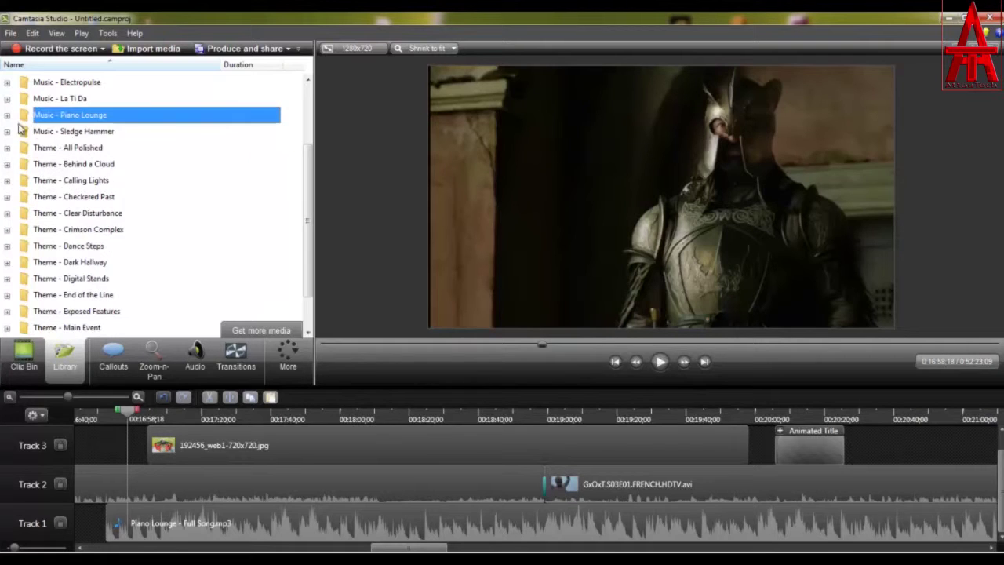
left_click(41, 360)
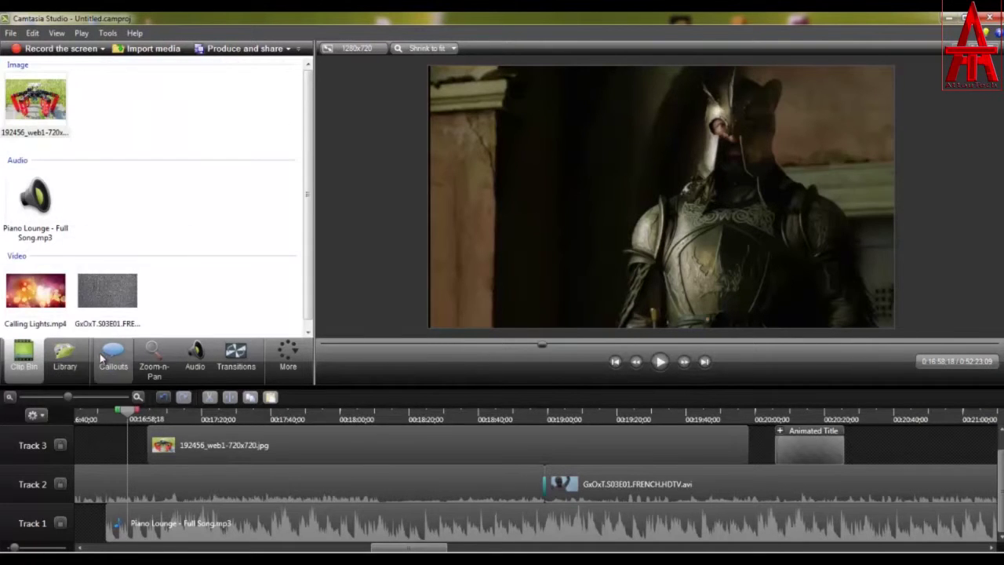
left_click(65, 357)
left_click(113, 357)
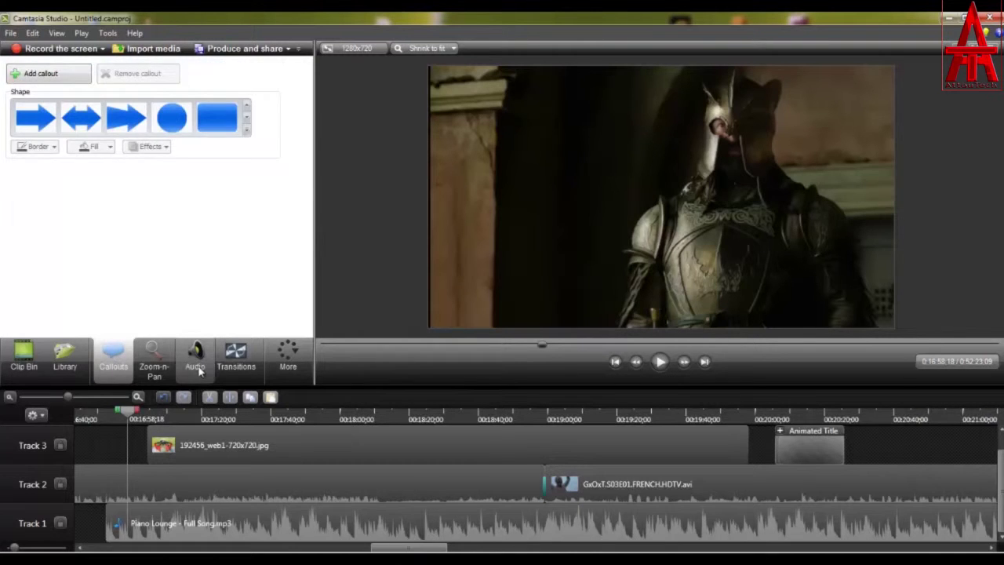
Add a Zoom-n-Pan at 0:16:58 that zooms to about 369% on the knight's breastplate, and check the frame at 0:16:49
left_click(196, 369)
left_click(236, 359)
left_click(154, 359)
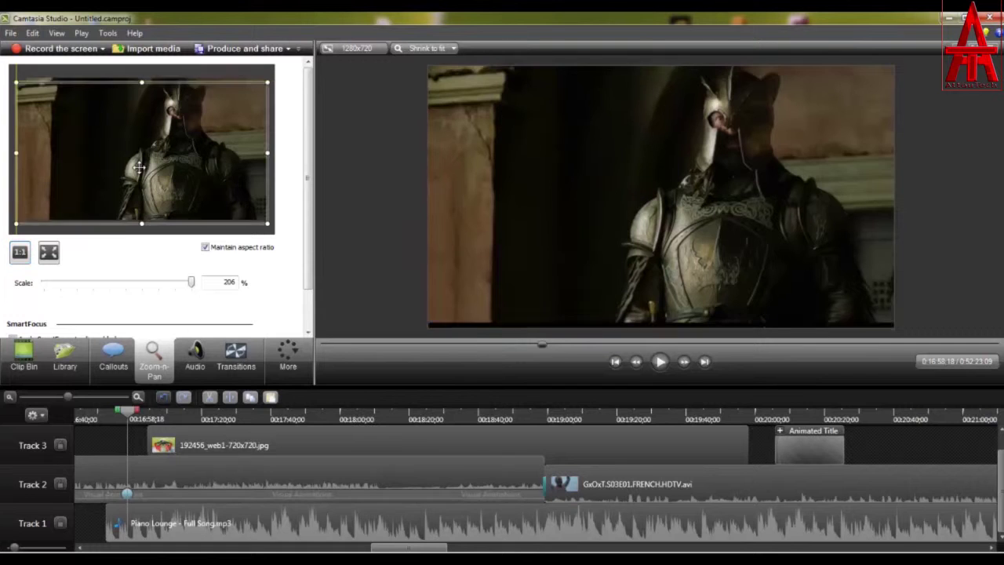
left_click_drag(262, 81, 213, 134)
left_click_drag(173, 163, 205, 170)
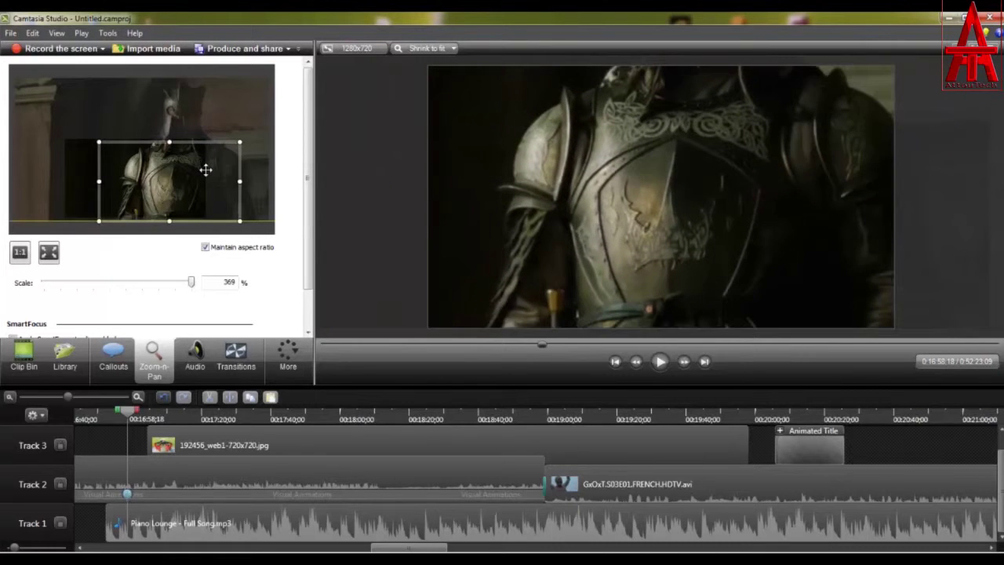
left_click_drag(134, 412, 96, 427)
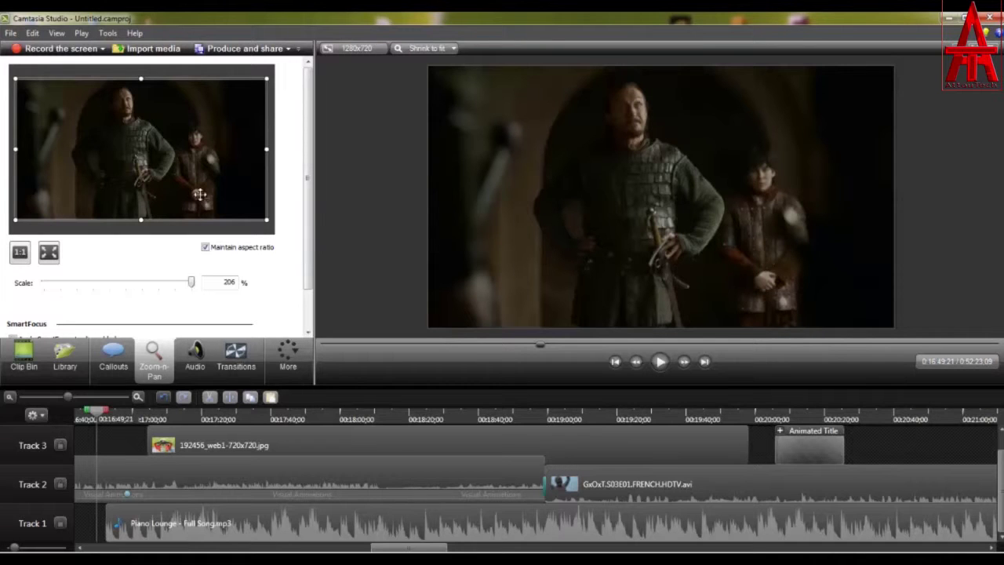
View the start page of the Production Wizard and close it
left_click(245, 48)
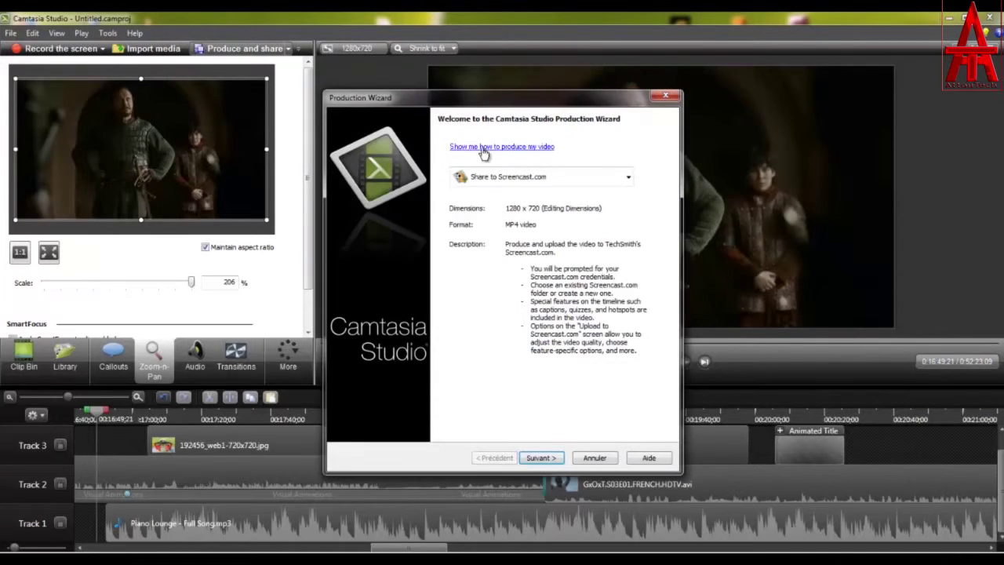
left_click(665, 97)
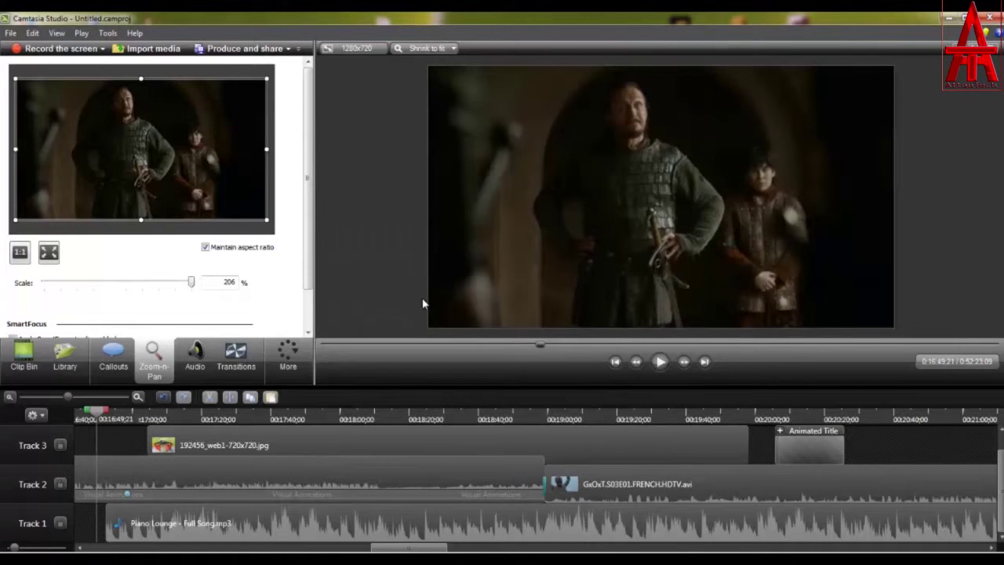
Delete the Piano Lounge music, the second Track 2 video clip, the Track 3 image and the Animated Title from the timeline
left_click(555, 531)
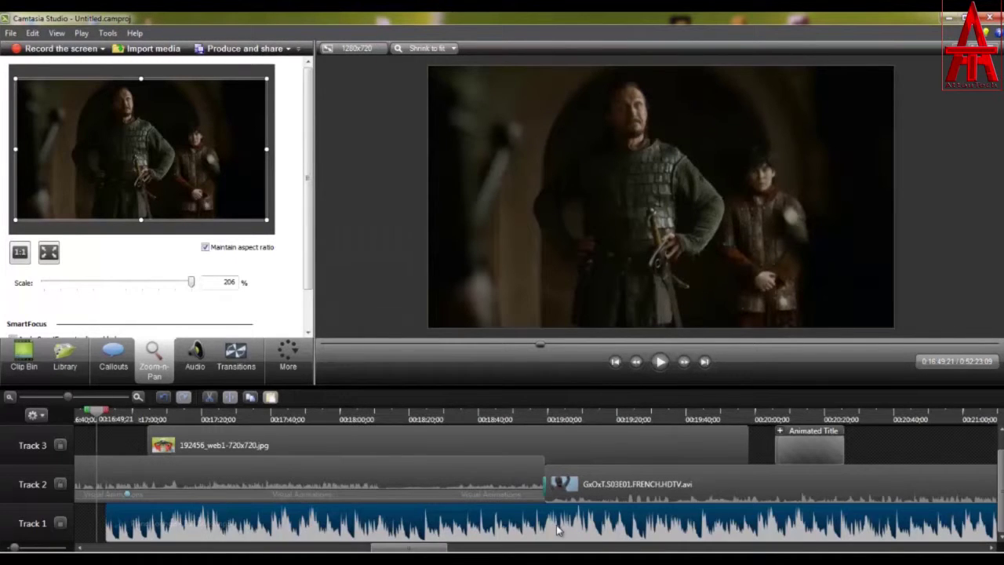
key("Delete")
left_click(611, 476)
key("Delete")
left_click(604, 457)
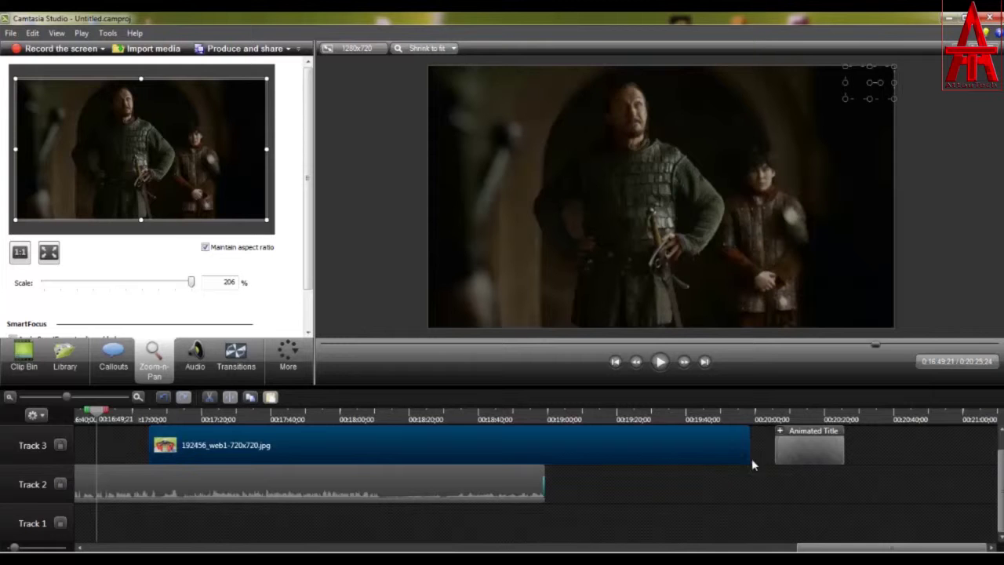
key("Delete")
left_click(811, 450)
key("Delete")
Split the remaining Track 2 clip at 0:17:37;26 and delete the part after the split
left_click(149, 493)
left_click_drag(93, 422, 262, 422)
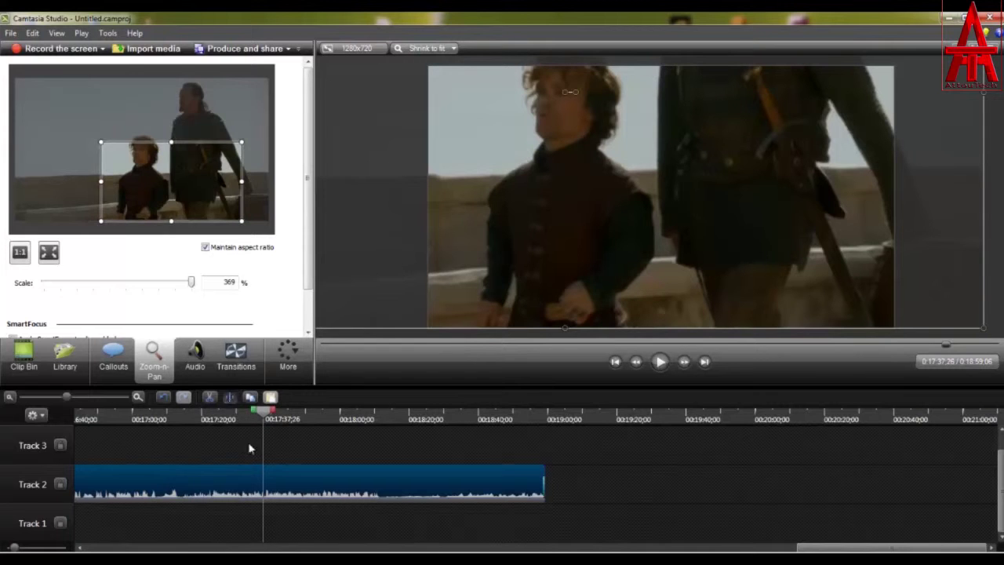
key("s")
left_click(274, 491)
key("Delete")
left_click(226, 470)
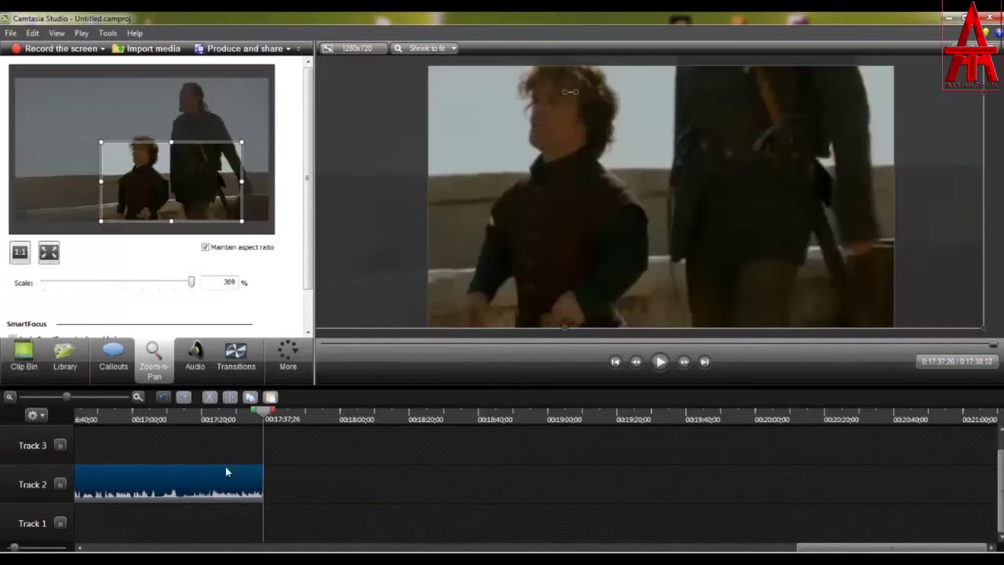
Add a Sketch Motion rectangle callout at 0:17:08;13, preview it, and make it smaller and slightly further left in the frame
left_click(156, 421)
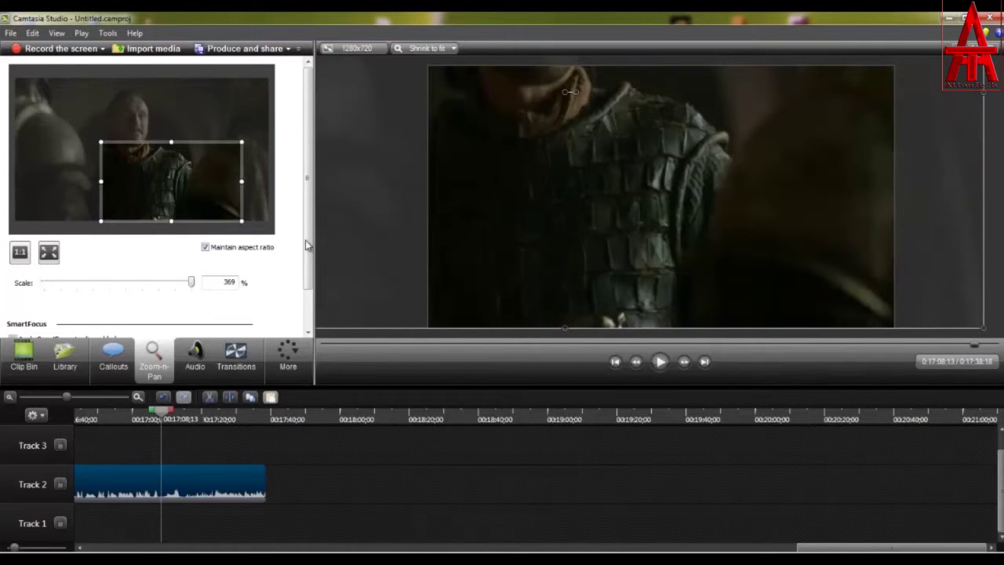
left_click_drag(309, 246, 308, 304)
scroll(309, 304, "up", 2)
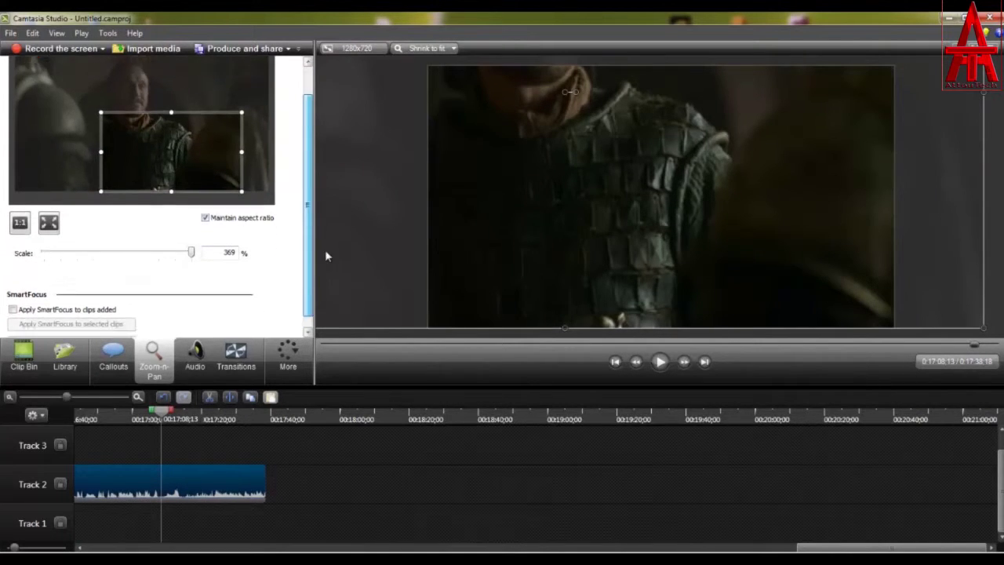
left_click(113, 357)
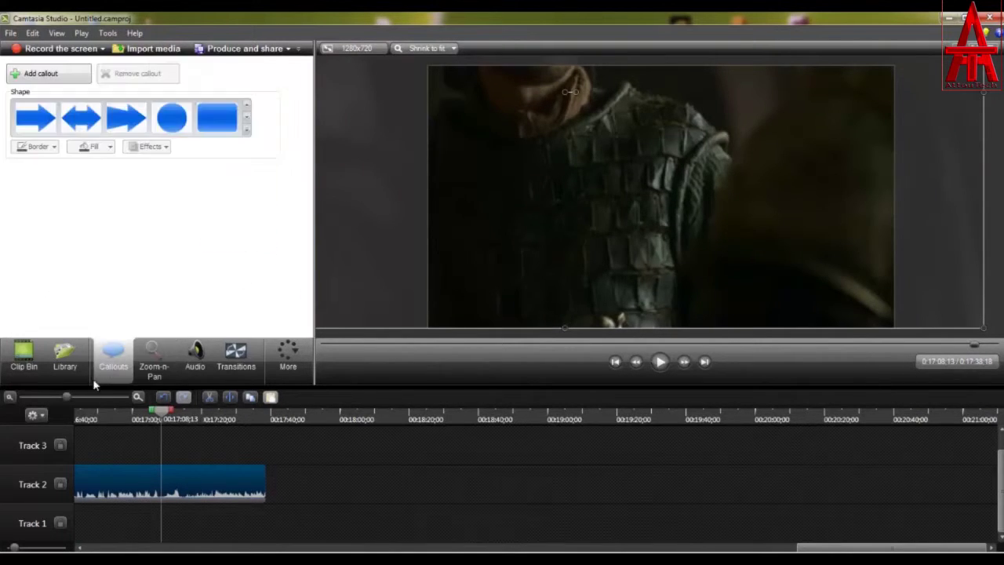
left_click(246, 132)
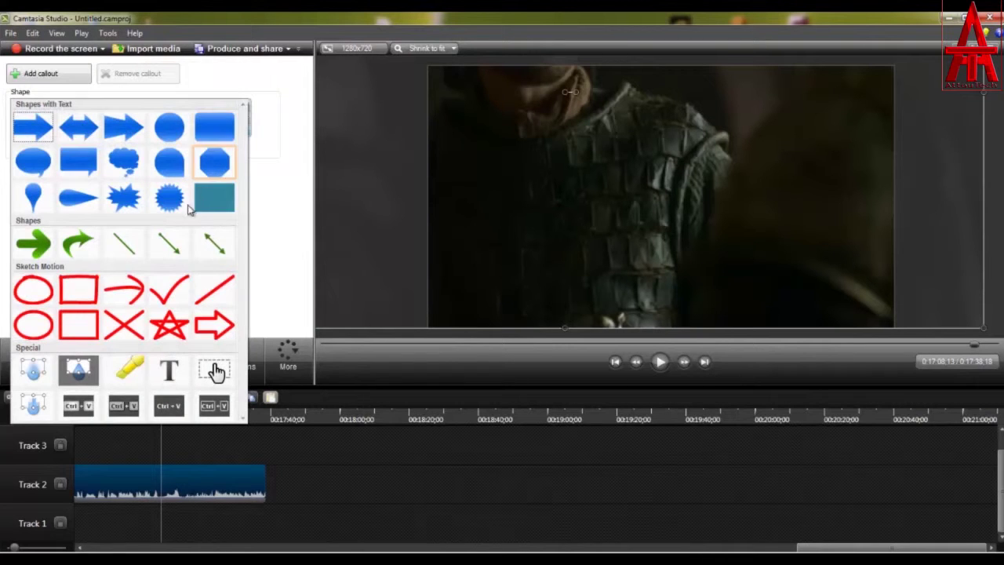
left_click(82, 302)
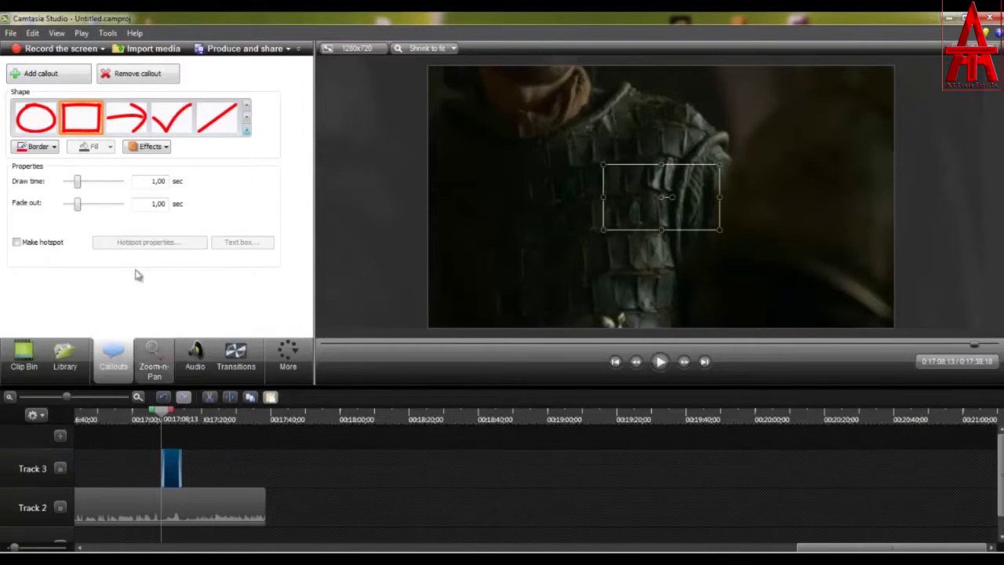
left_click_drag(166, 417, 173, 417)
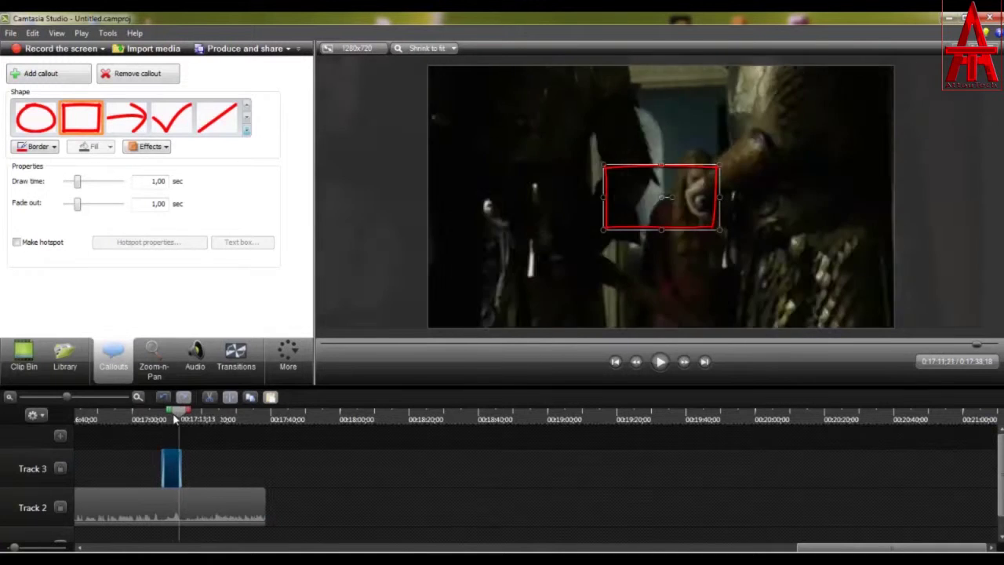
left_click_drag(603, 225, 613, 205)
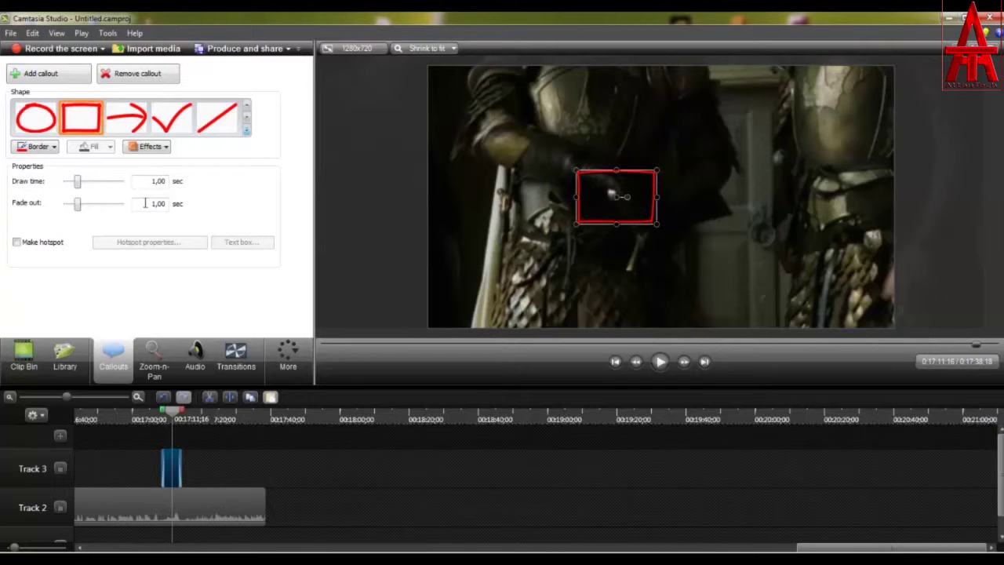
Change the callout's shape to the Sketch Motion arrow and move it left onto the knight's arm
left_click(142, 130)
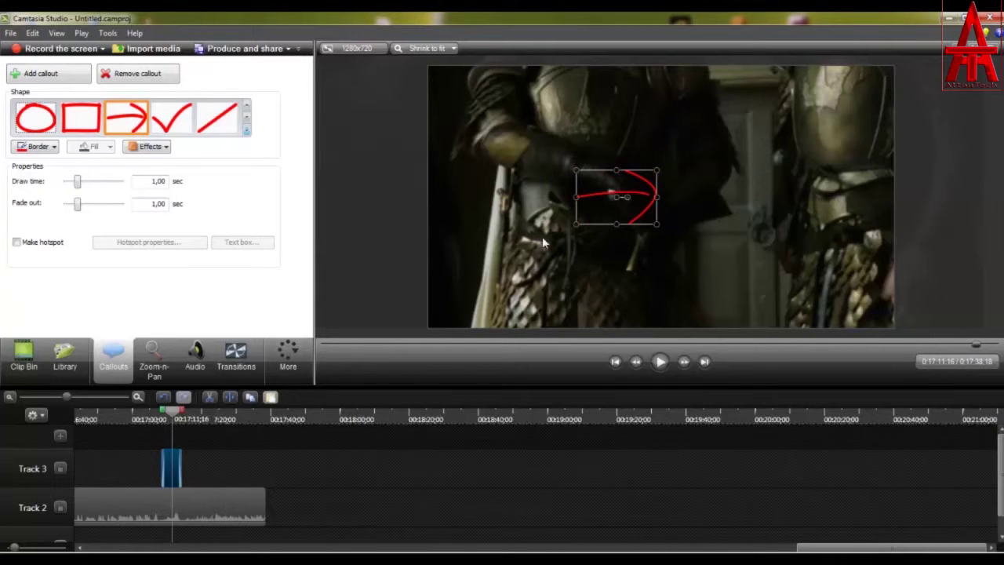
left_click_drag(546, 206, 484, 215)
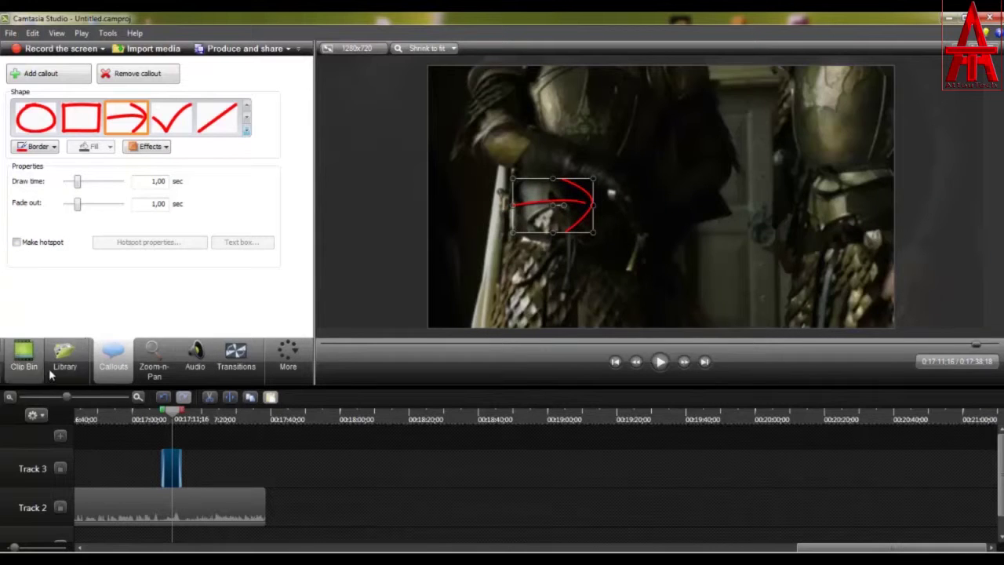
left_click(80, 368)
left_click(105, 368)
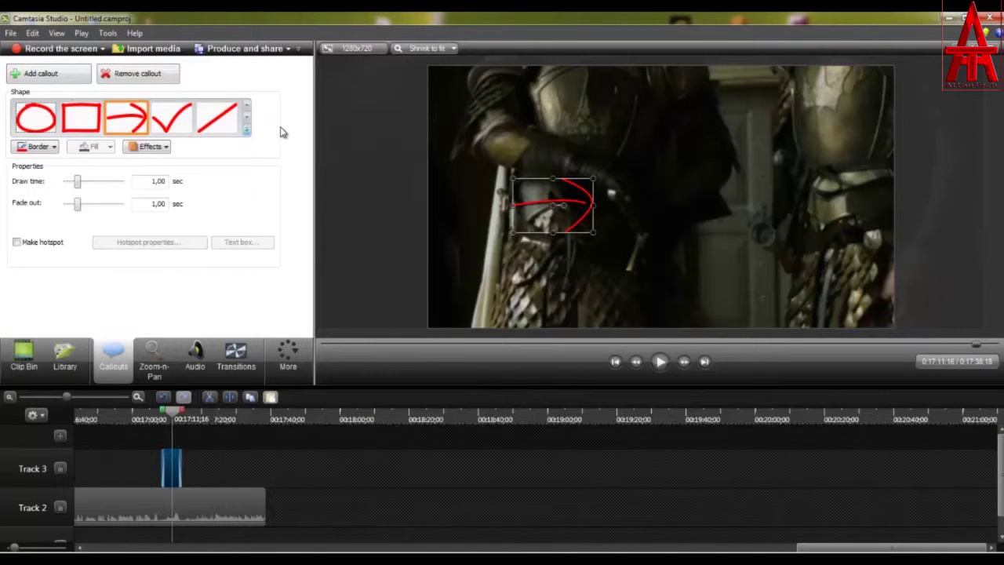
Change the callout to the Special text type, move it right and slightly down, and scrub back to 0:17:03;16
left_click(248, 135)
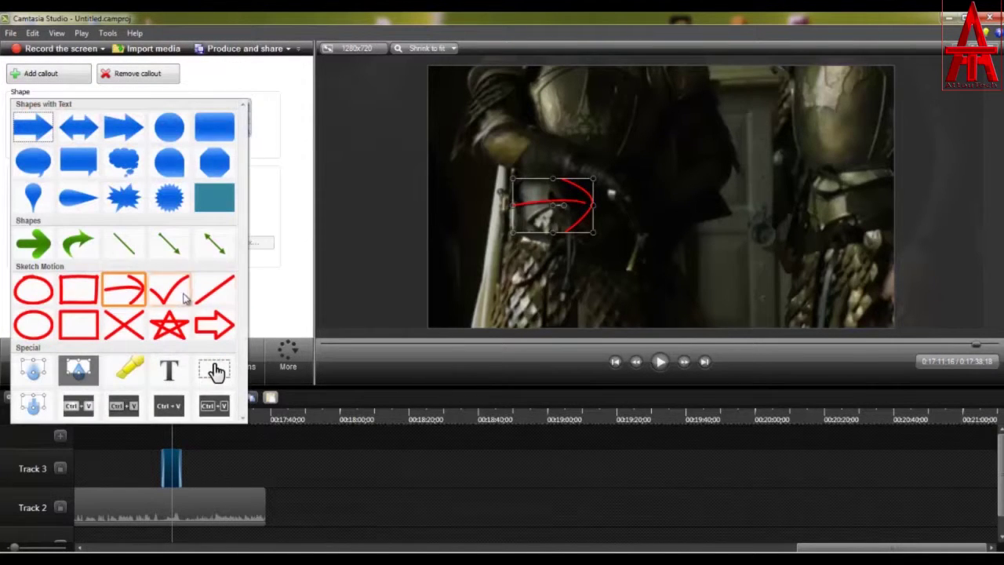
left_click(168, 369)
left_click_drag(535, 194, 584, 207)
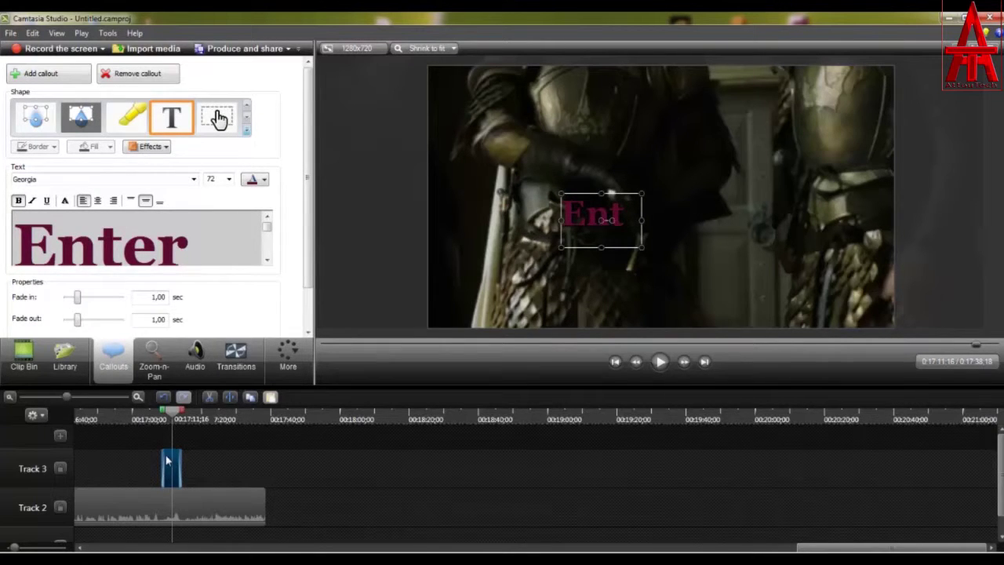
left_click_drag(176, 421, 144, 420)
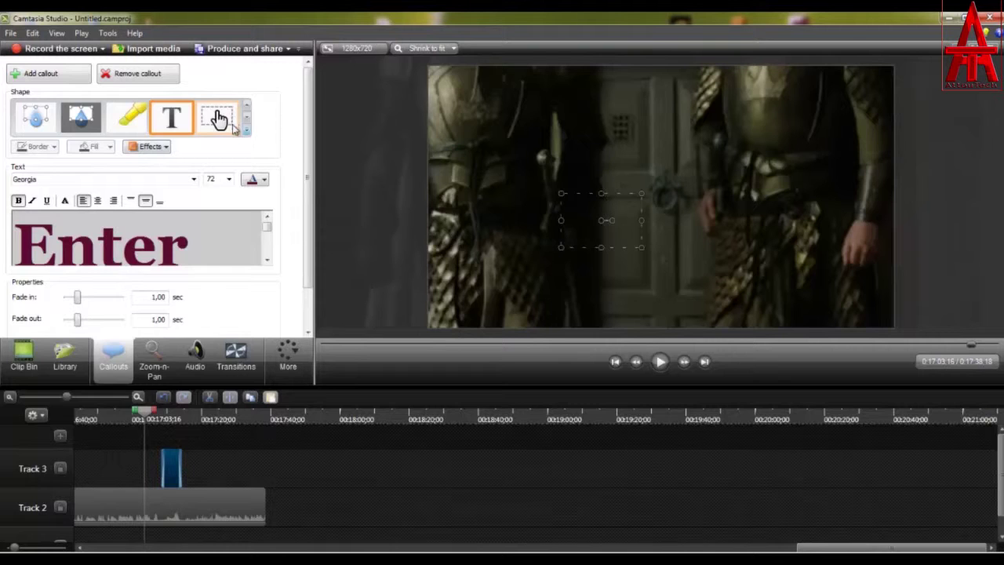
Switch the callout back to the Sketch Motion arrow and preview it up to 0:17:13;13
left_click(247, 132)
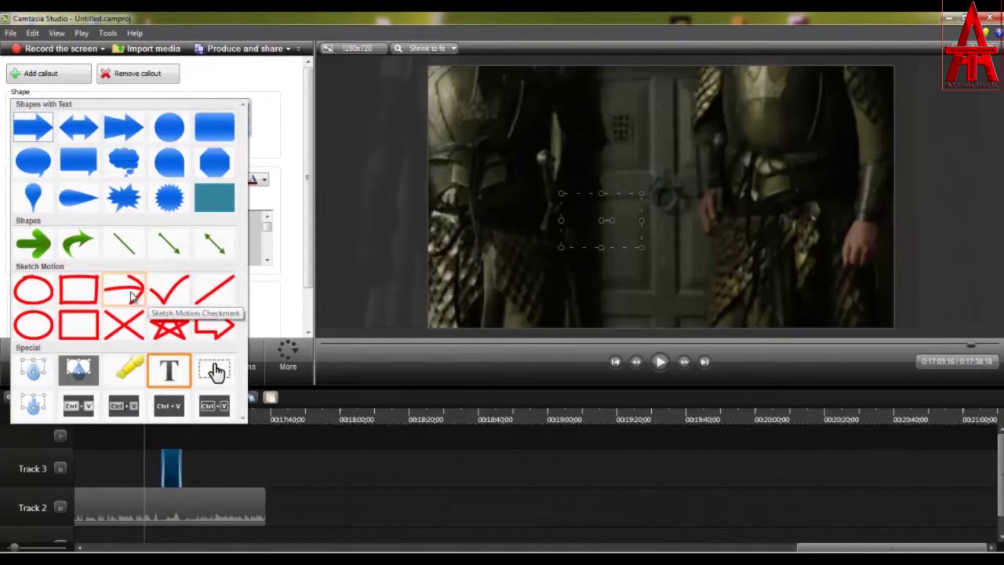
left_click(161, 291)
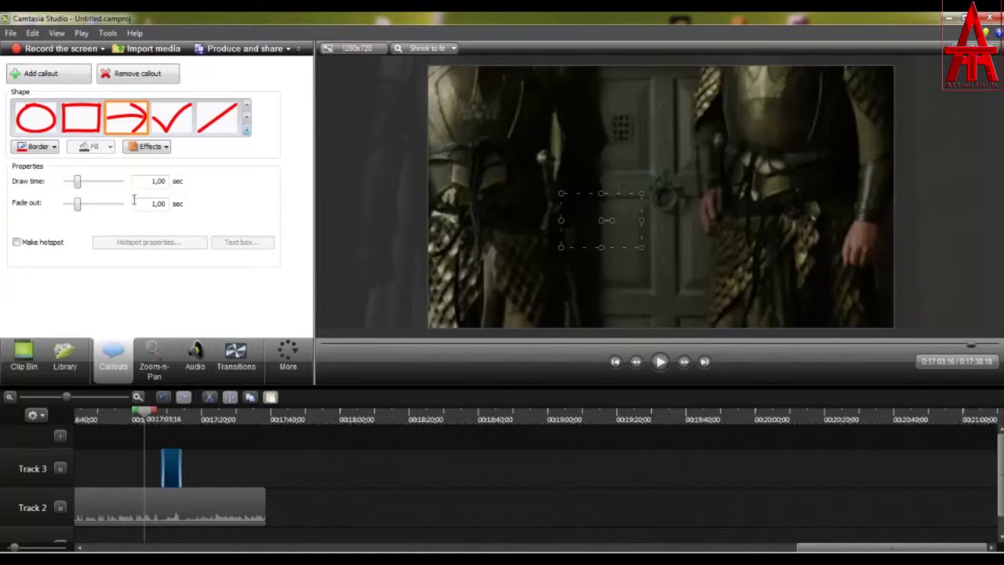
left_click_drag(143, 420, 177, 421)
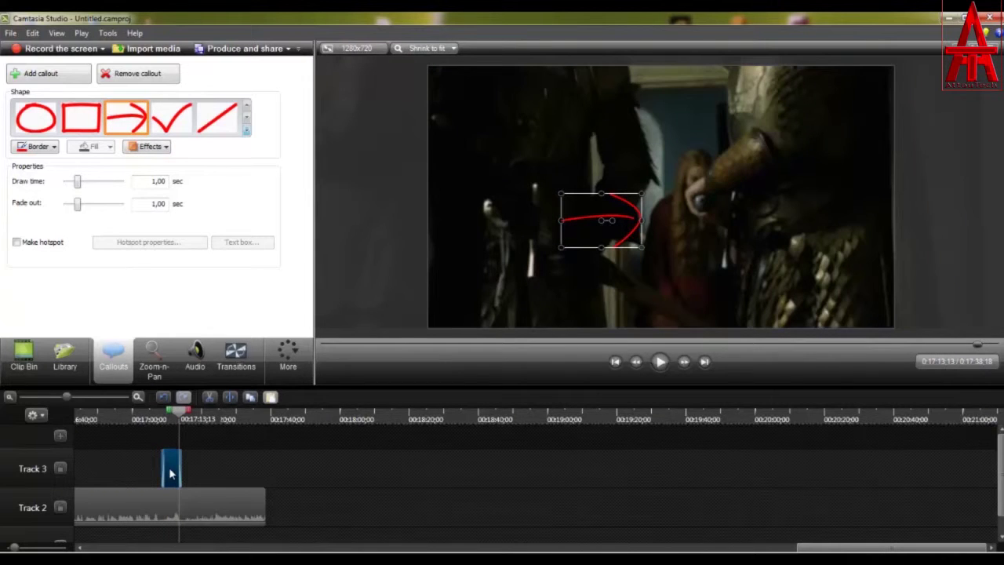
Copy the arrow callout, paste the duplicate right after it on Track 3, and scrub across the first callout
right_click(171, 473)
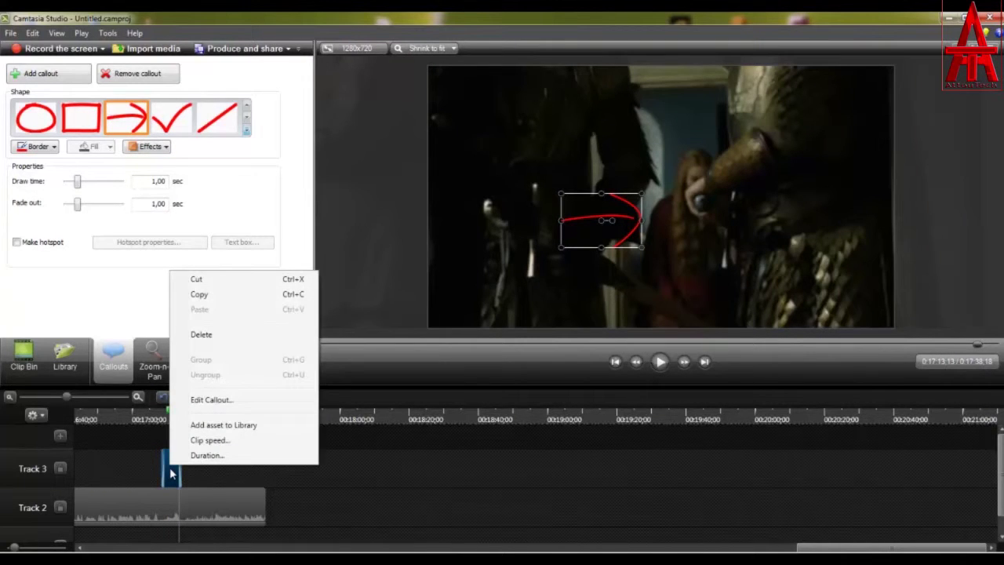
left_click(199, 295)
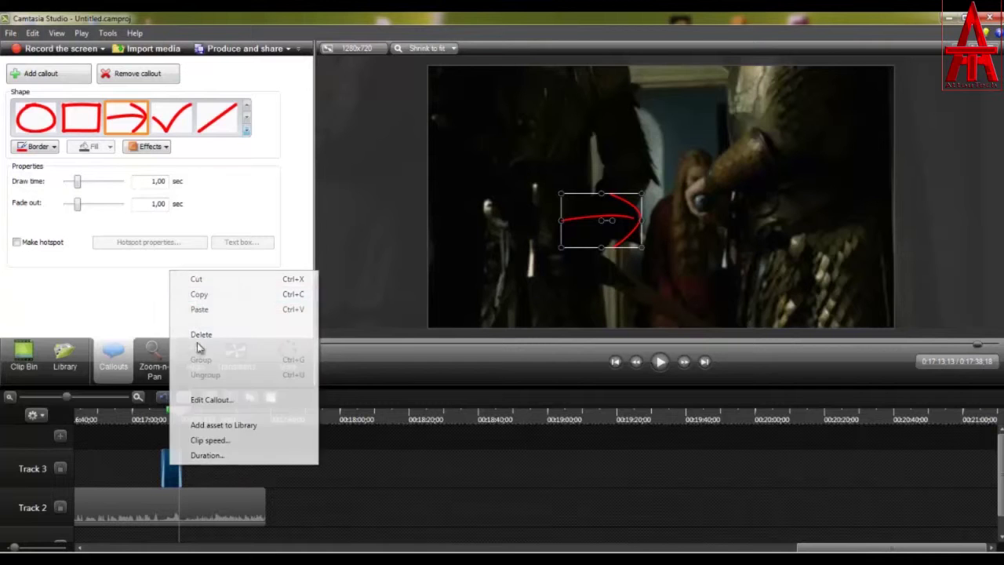
left_click(186, 418)
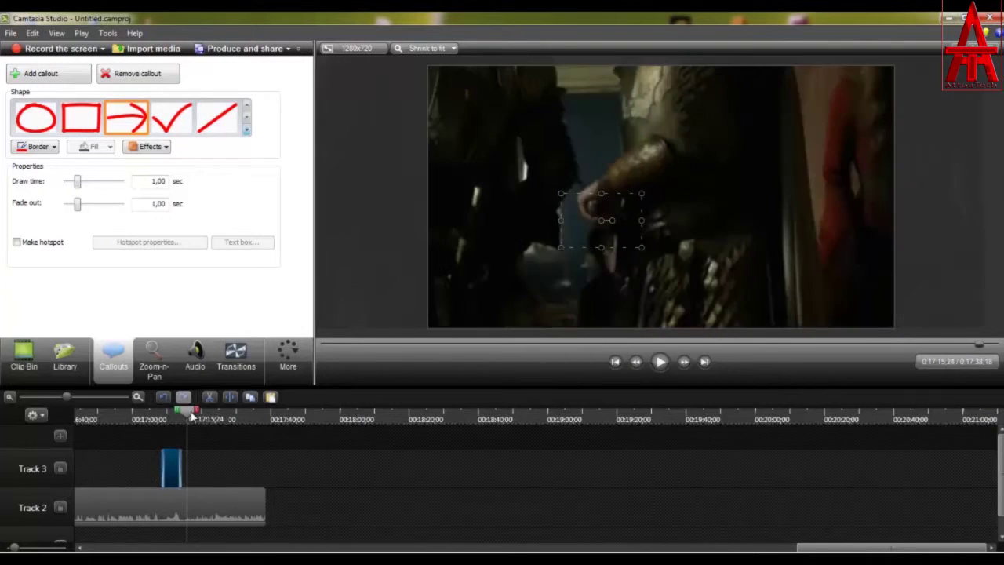
right_click(202, 466)
left_click(233, 305)
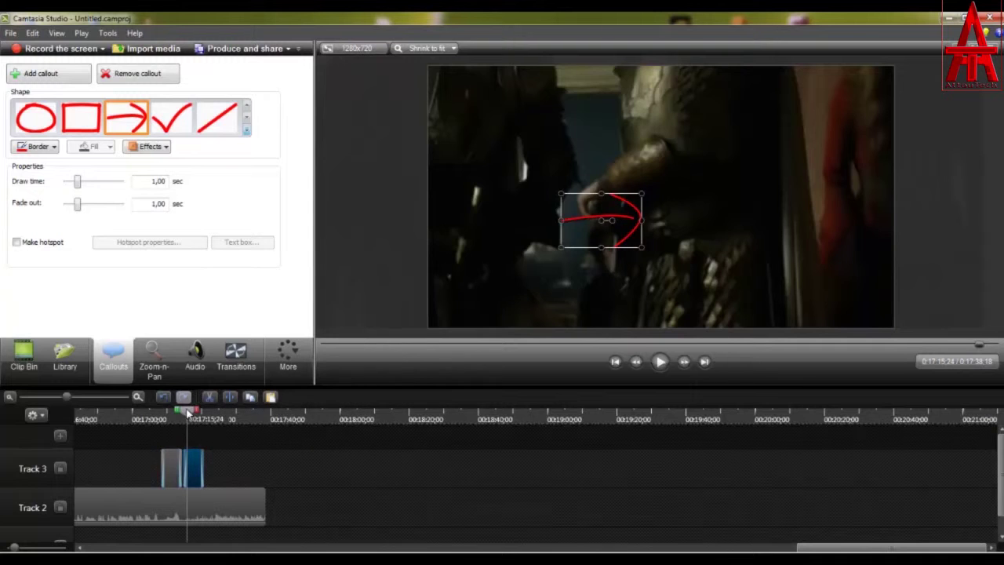
left_click(167, 419)
left_click(178, 422)
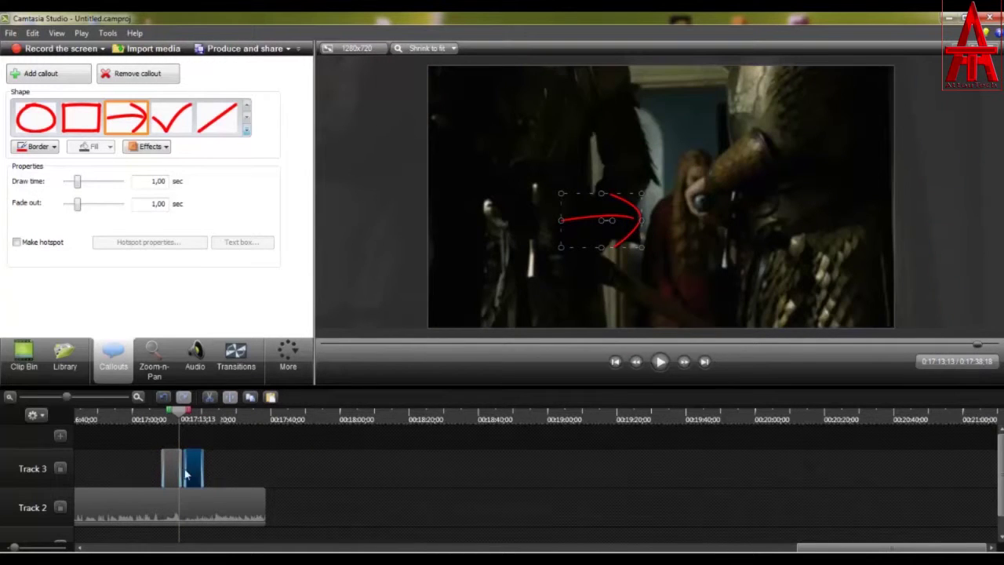
Turn the first Track 3 callout into a text callout and replace the first word of its text with "test"
left_click(174, 455)
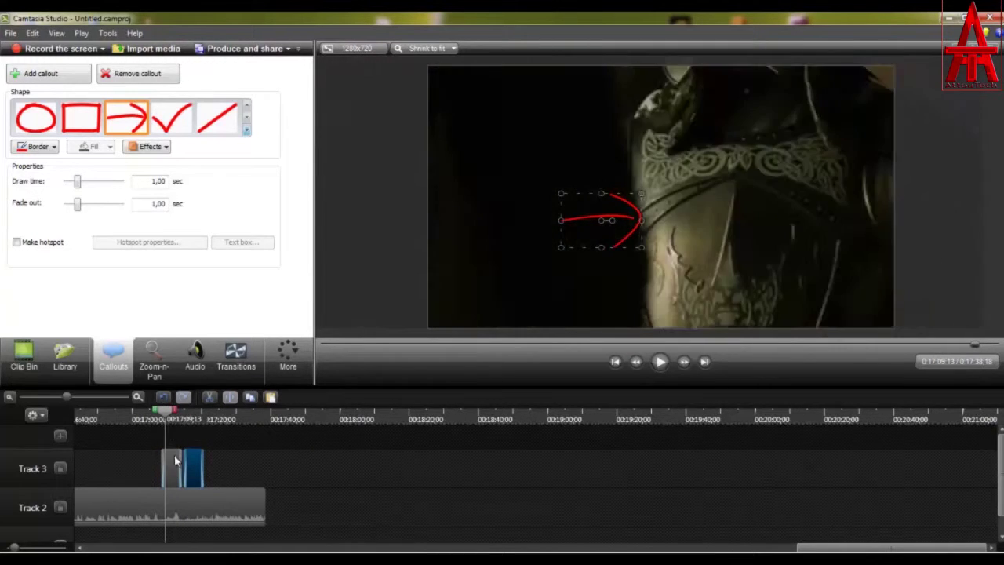
left_click(246, 131)
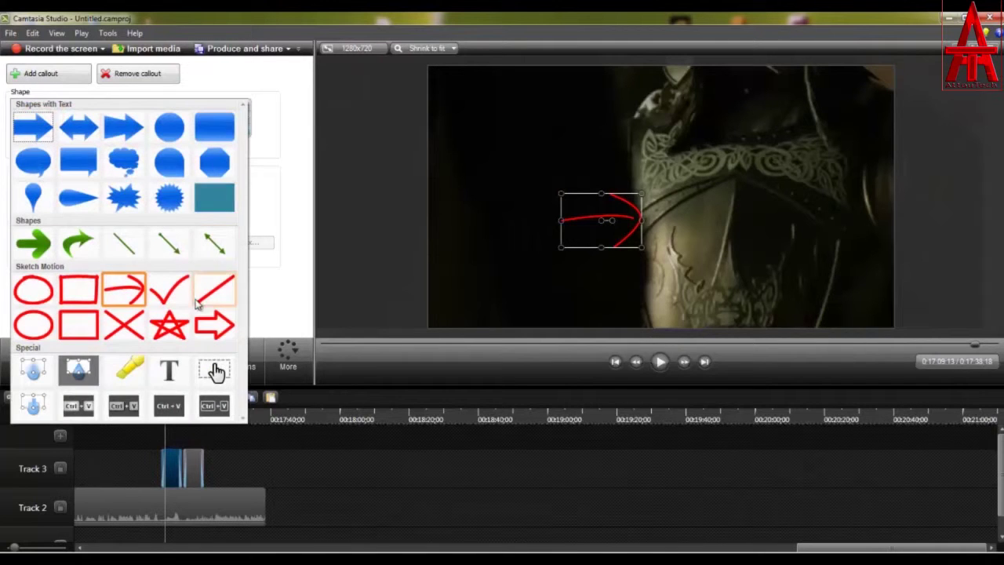
left_click(179, 379)
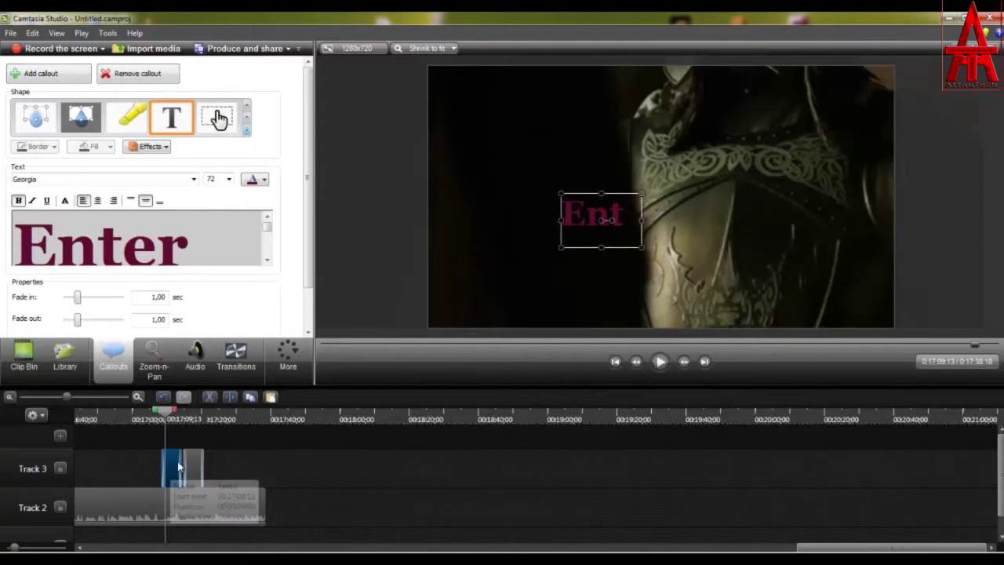
double_click(159, 256)
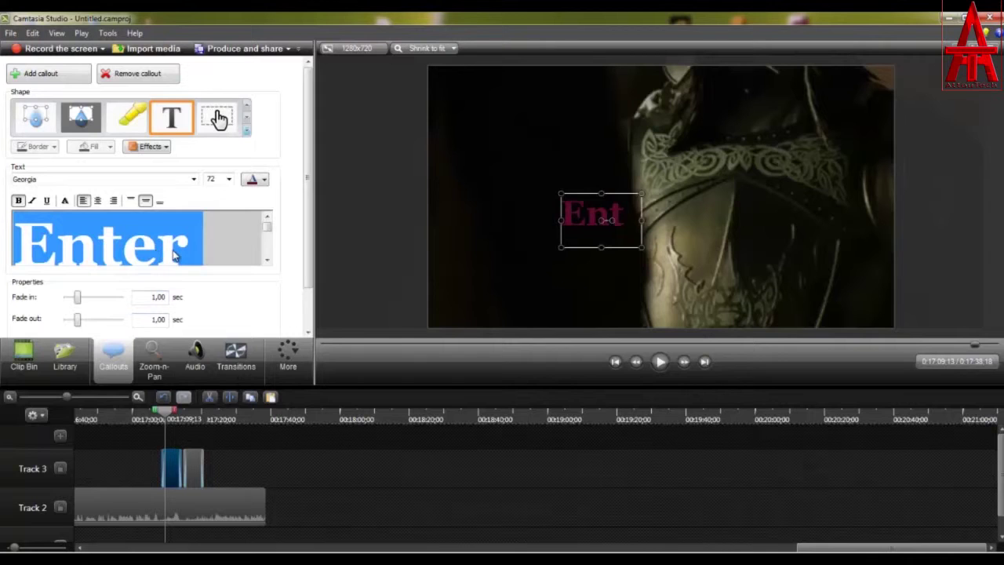
type("test")
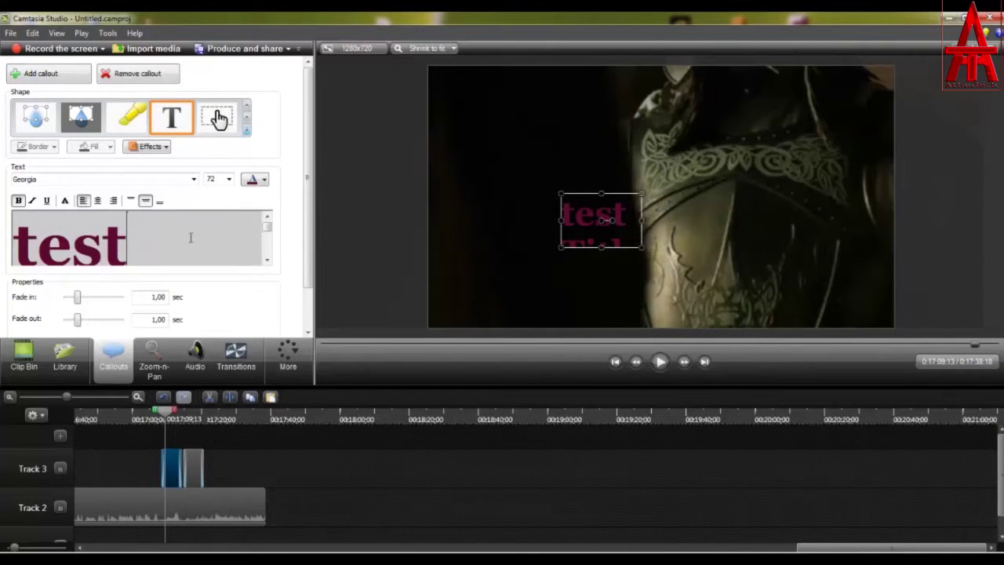
Reduce the remaining placeholder text of the callout to size 18 and delete everything except "test"
scroll(190, 238, "down", 2)
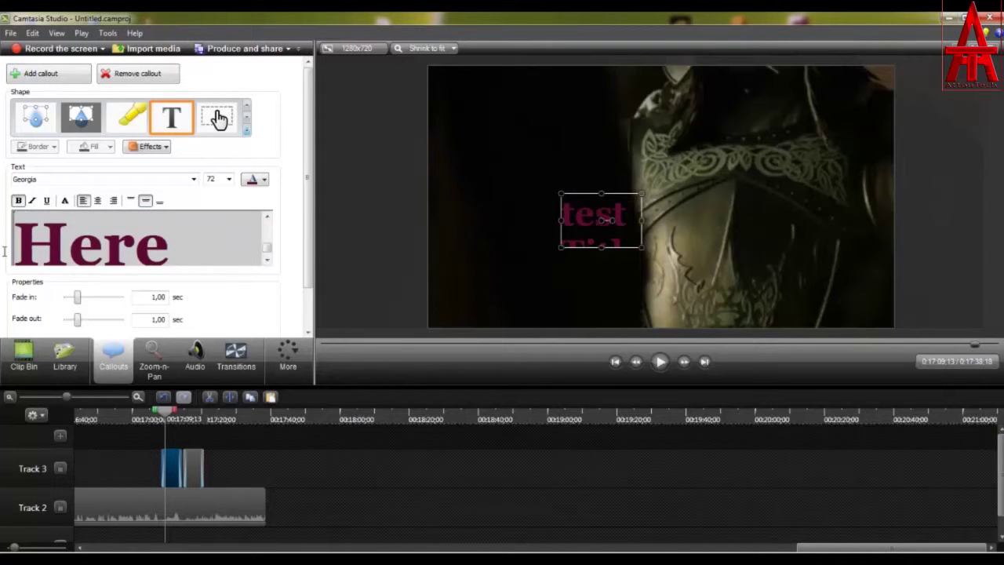
triple_click(88, 251)
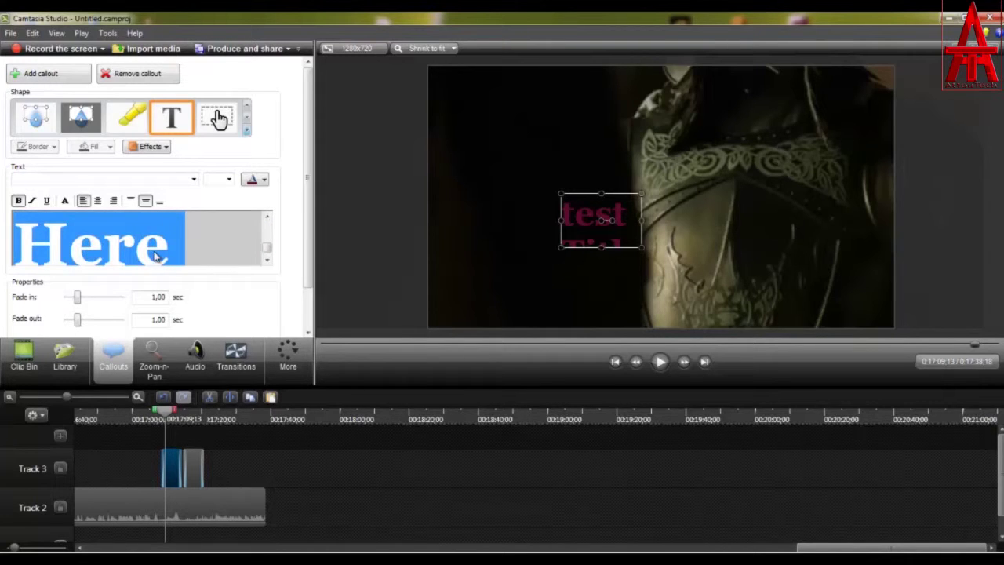
left_click(224, 180)
left_click(209, 248)
left_click(49, 222)
left_click_drag(47, 222, 176, 222)
key("Delete")
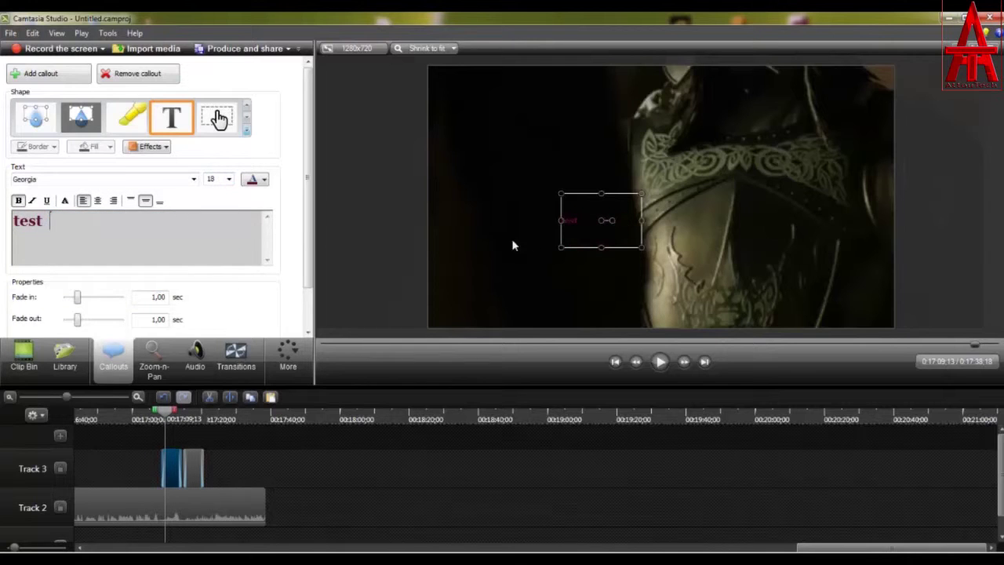
Set the "test" text size to 48, trying 22 first, and nudge the callout slightly left in the frame
double_click(39, 220)
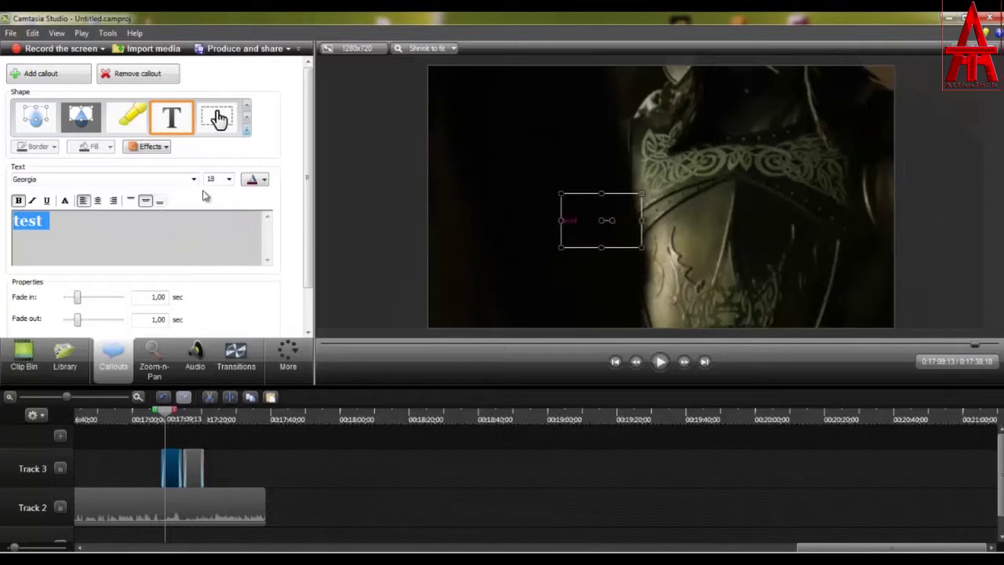
left_click(229, 179)
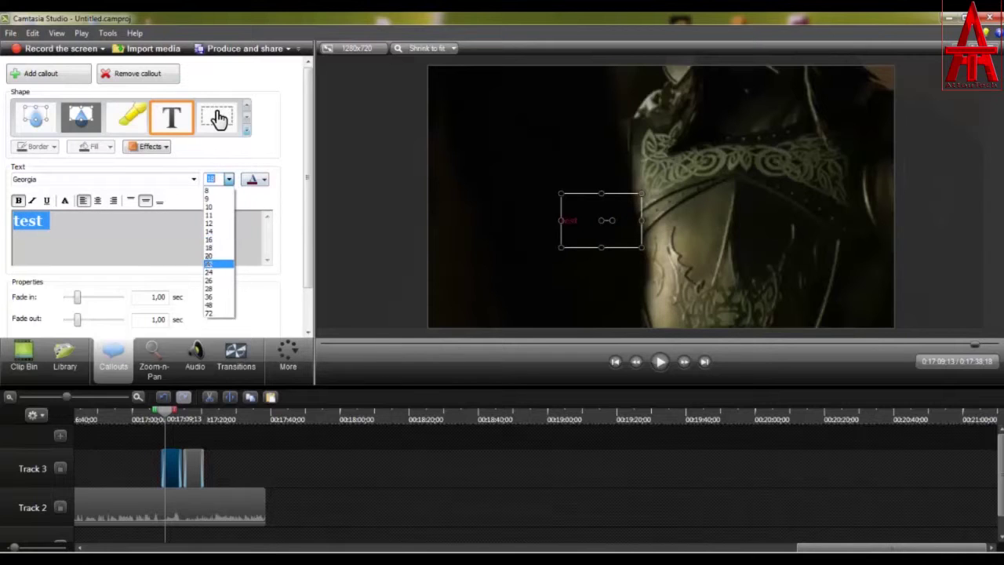
left_click(219, 262)
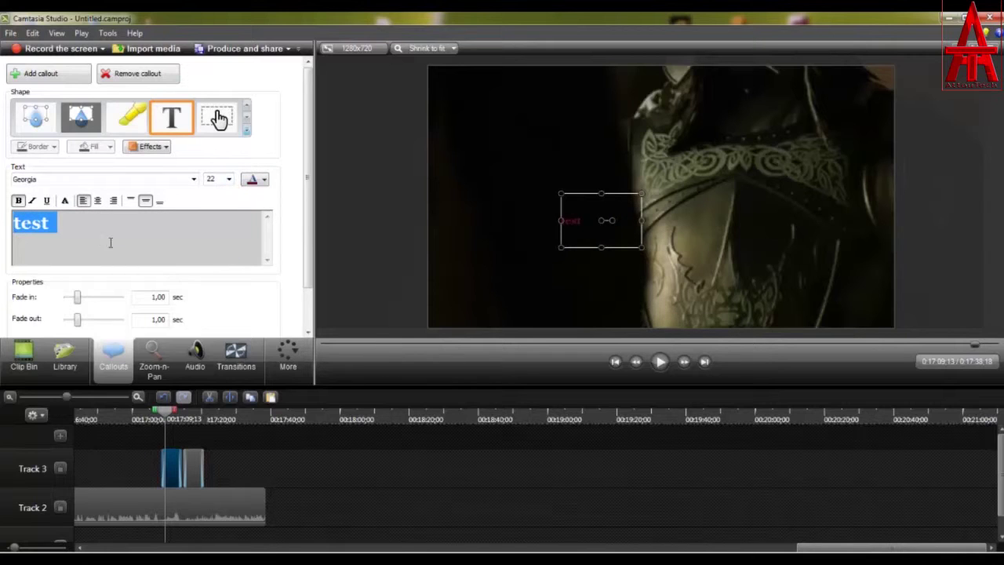
left_click(229, 180)
left_click(213, 306)
left_click_drag(576, 221, 571, 221)
Add a Track 4 to the timeline and move the "test" callout onto it, above the arrow callout
left_click(188, 471)
left_click(171, 474)
mouse_move(171, 418)
left_mouse_down()
mouse_move(196, 421)
mouse_move(182, 422)
left_mouse_up()
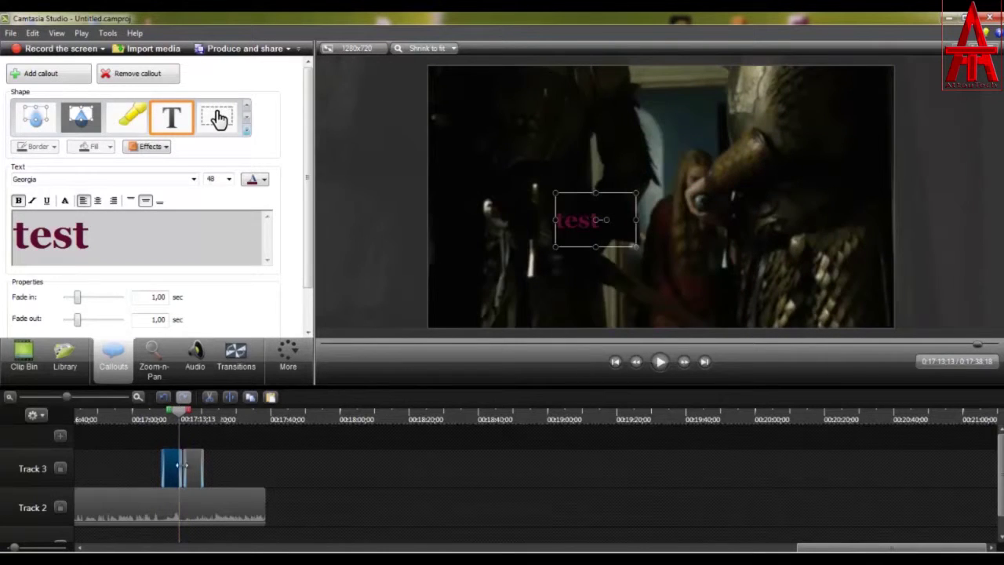
left_click(191, 475)
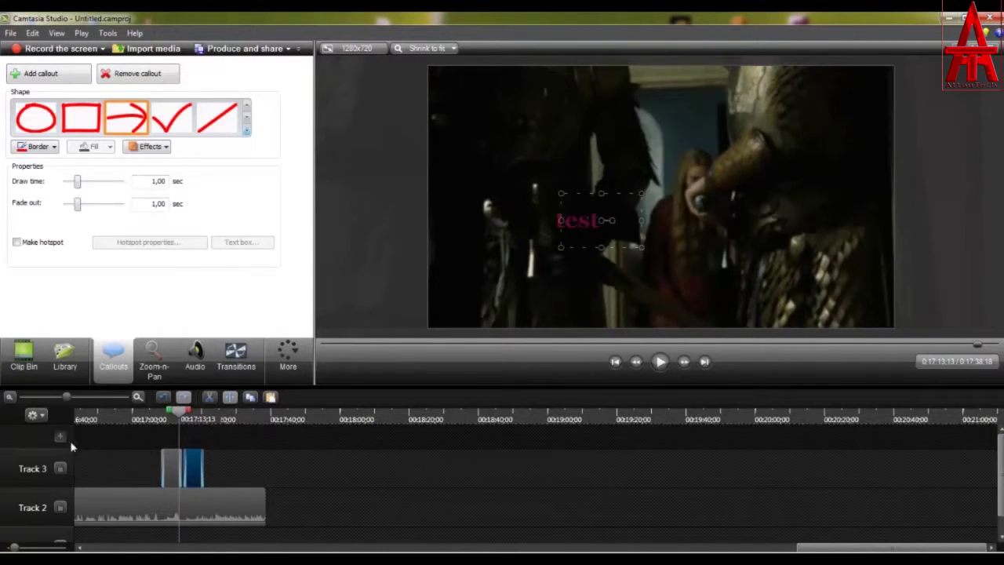
left_click(61, 436)
left_click(178, 477)
left_click_drag(192, 440, 194, 433)
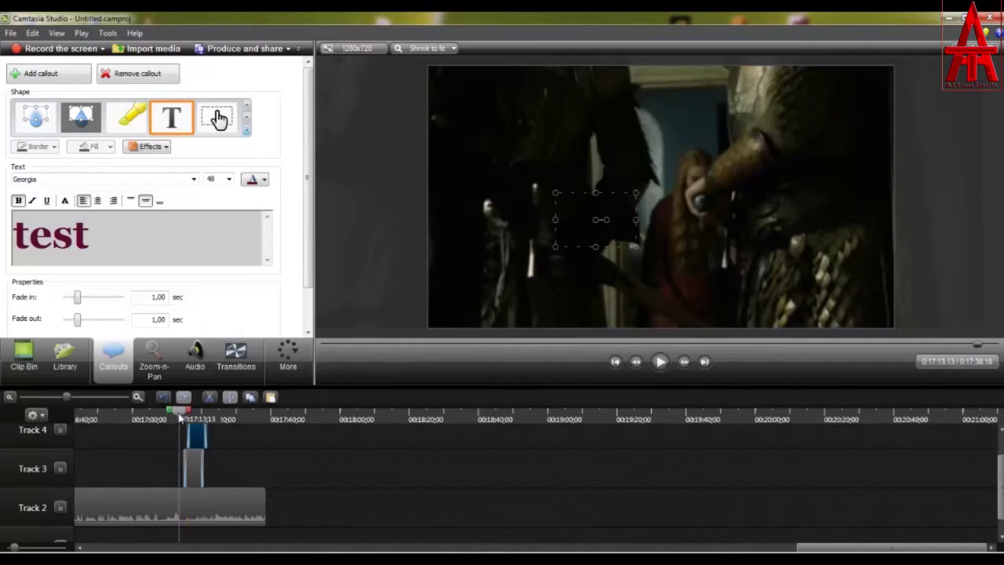
Lengthen the arrow callout on Track 3, move the playhead to 0:17:20;24, and place the "test" text beside the arrow's tail
left_click(195, 419)
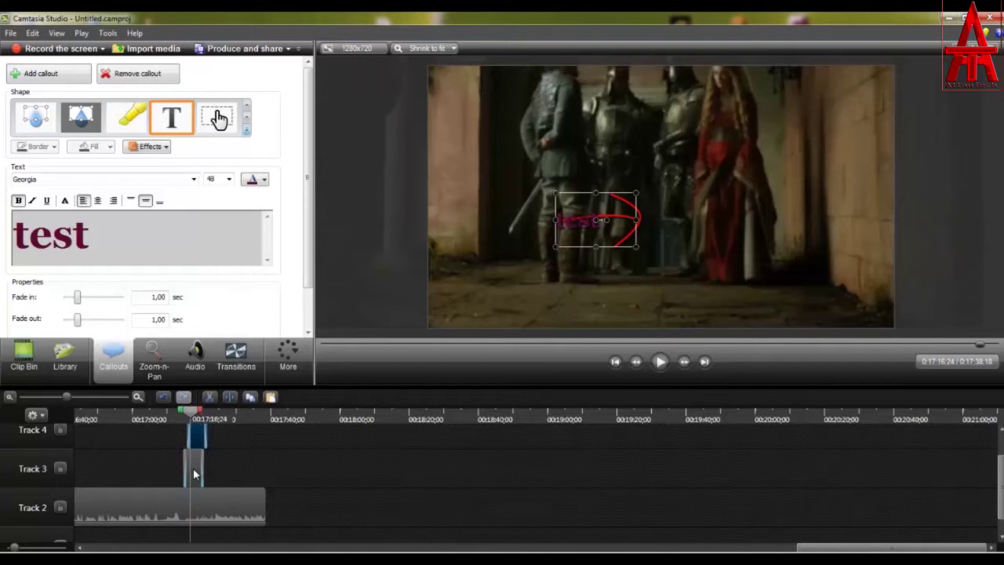
left_click(198, 468)
left_click_drag(225, 468, 231, 469)
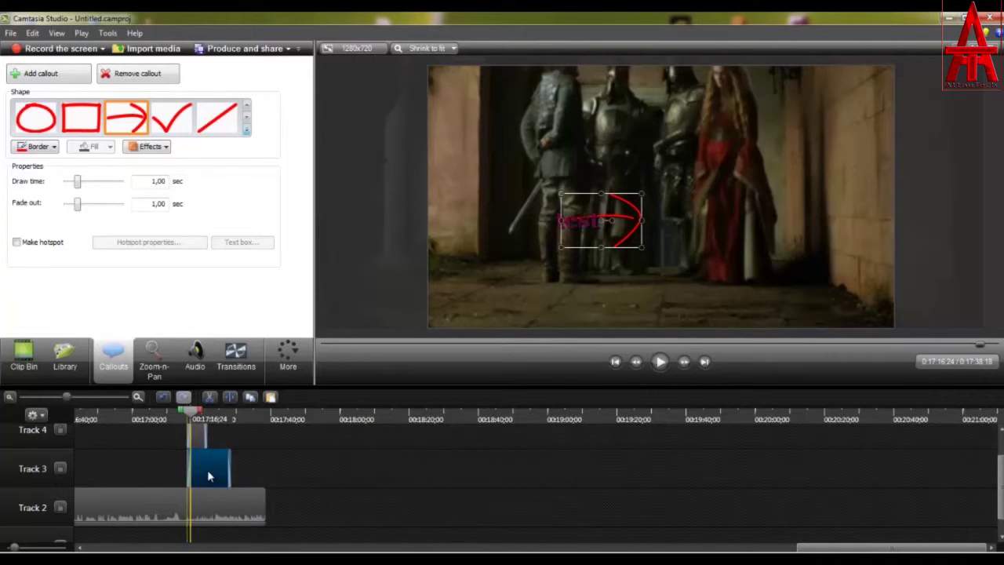
left_click_drag(196, 411, 204, 411)
left_click_drag(628, 221, 592, 220)
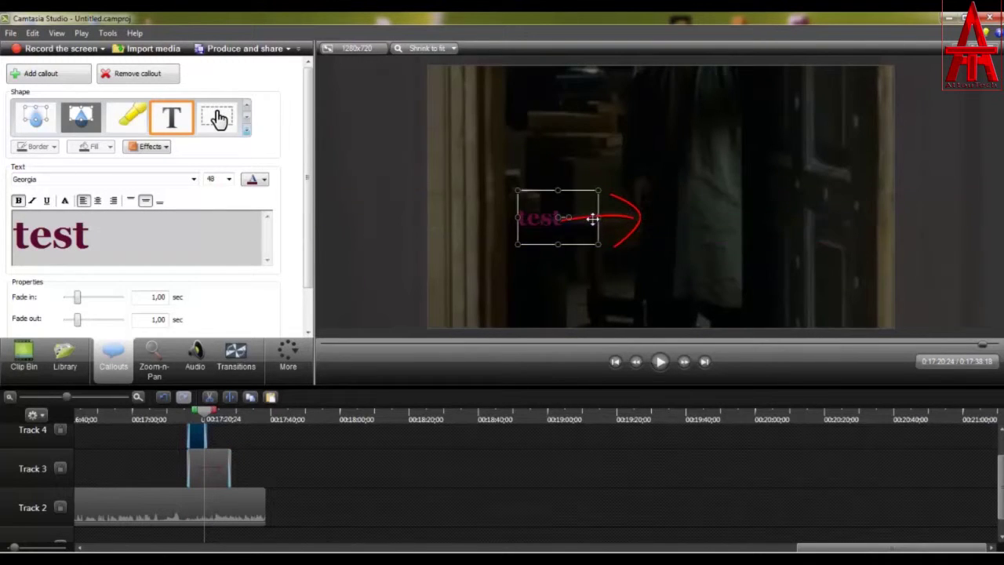
Colour the whole "test" text with the Red palette colour
double_click(53, 237)
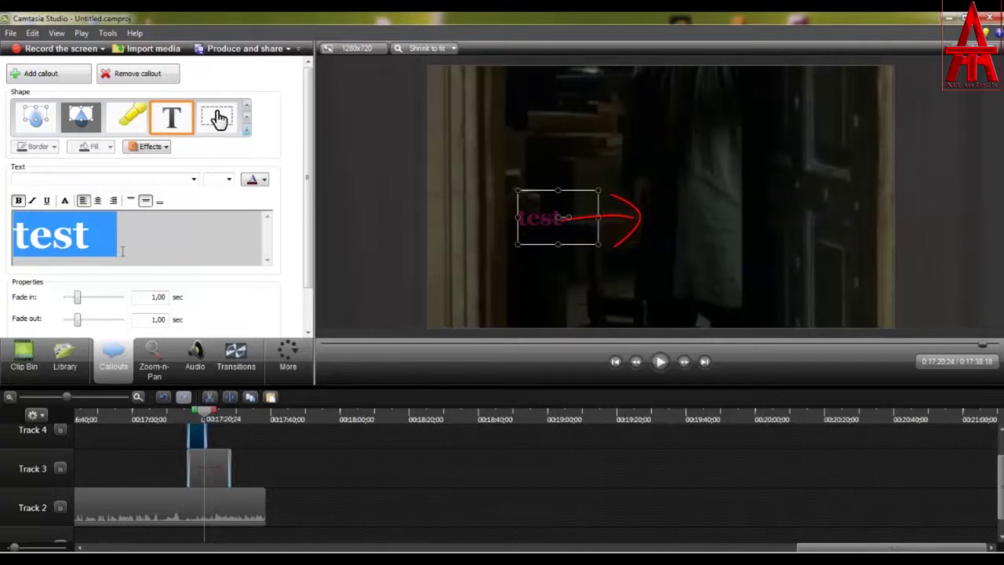
left_click(264, 180)
left_click(267, 212)
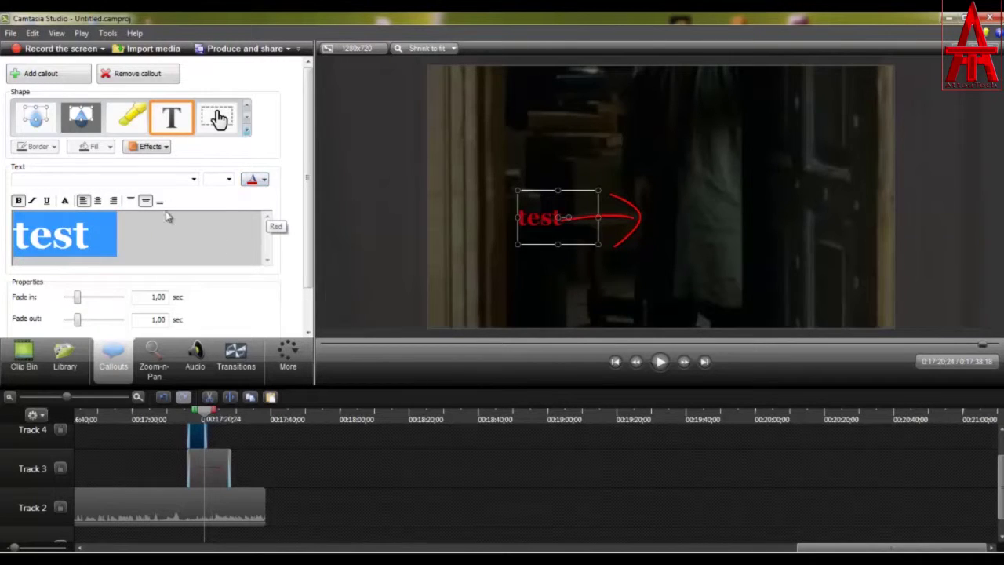
Try to match the "test" text colour to the red arrow by sampling the arrow's colour in the preview
left_click(264, 181)
left_click(252, 267)
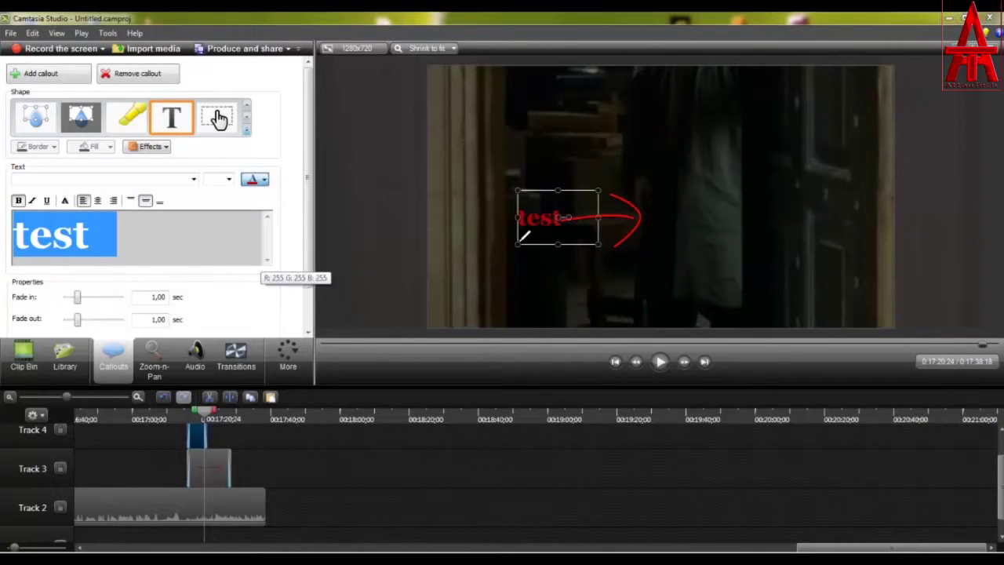
left_click(625, 237)
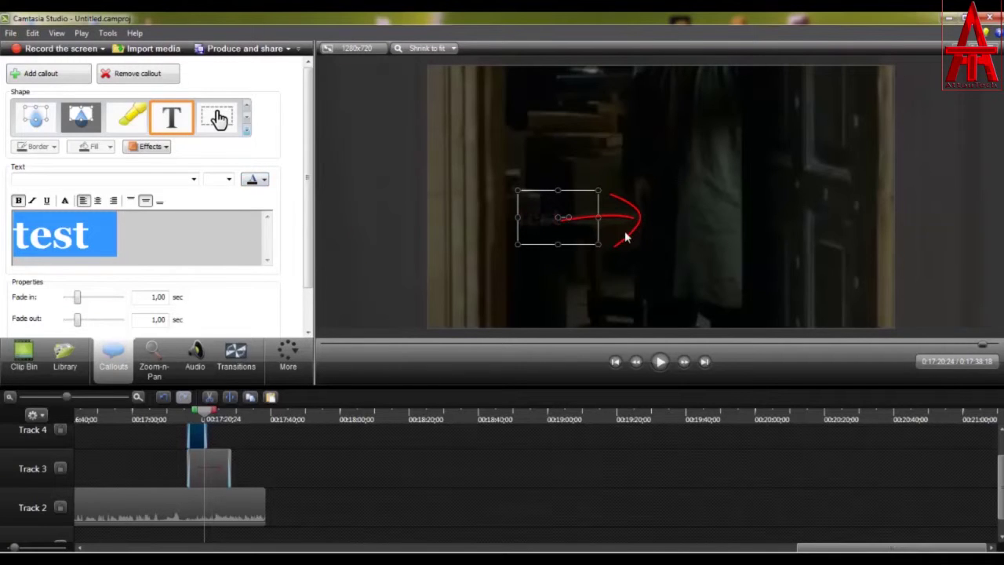
left_click(264, 182)
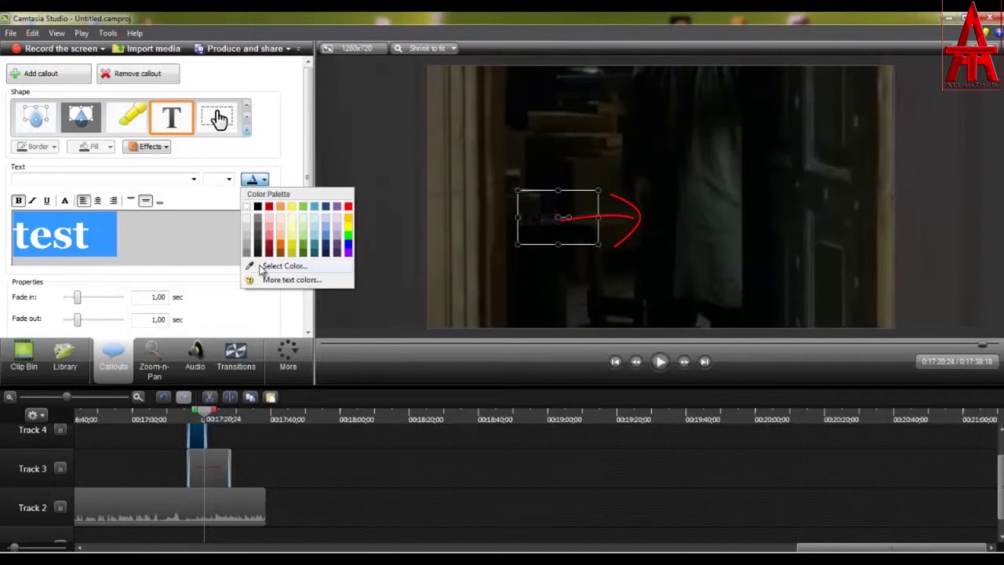
left_click(251, 267)
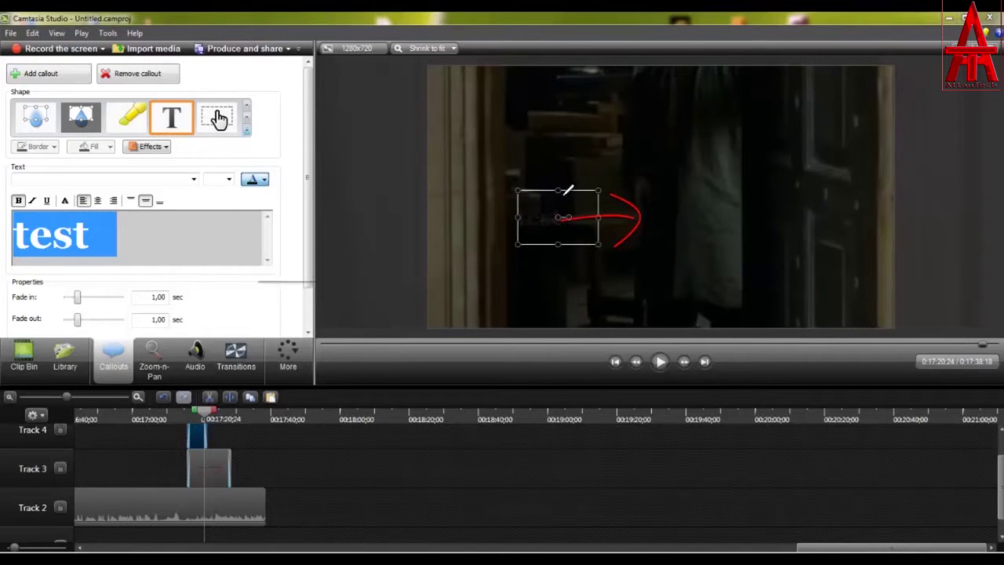
left_click(622, 205)
Set the "test" text colour to Red, Primary and shift the callout slightly down and away from the arrow
left_click(254, 180)
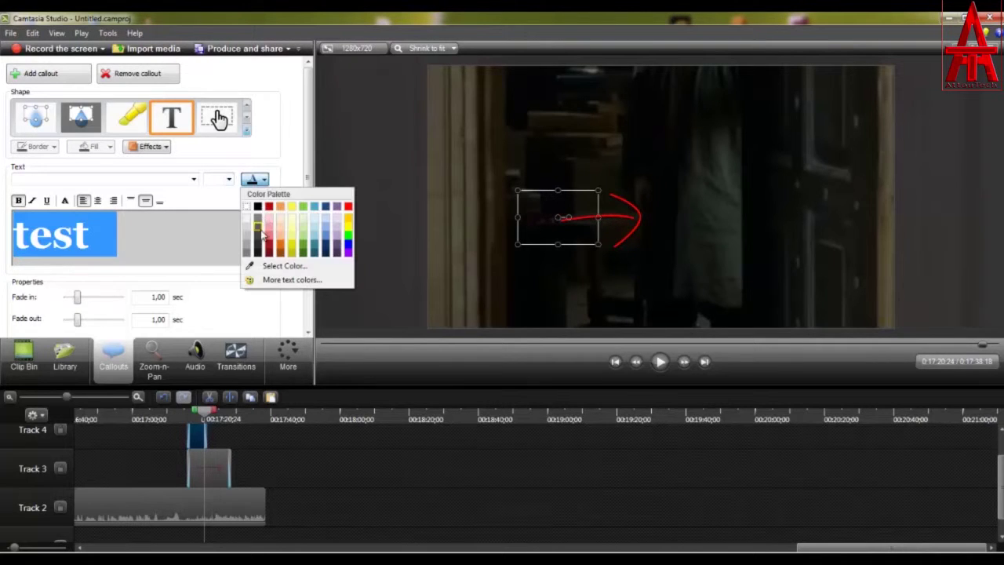
left_click(348, 207)
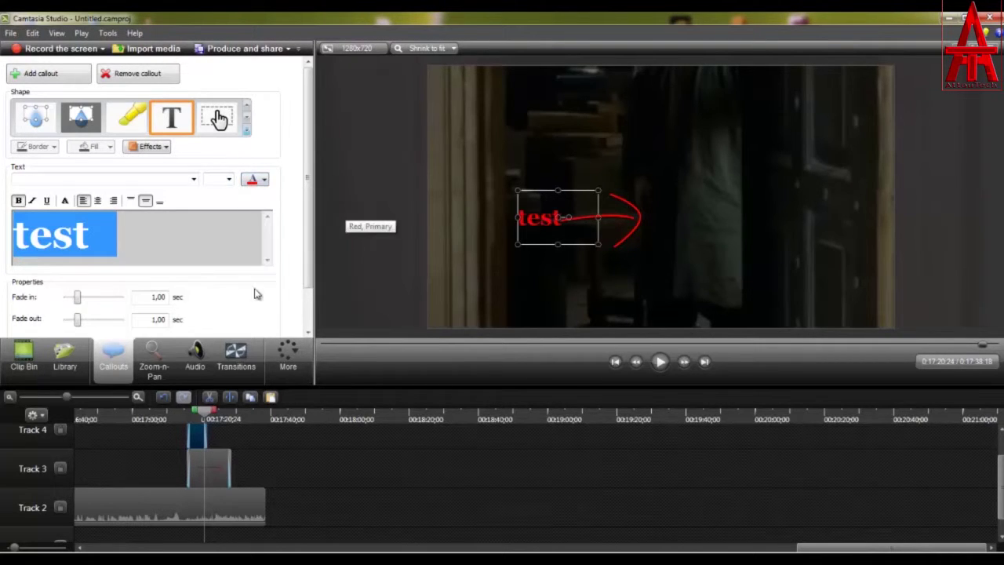
left_click_drag(524, 225, 517, 232)
Play the text and arrow callouts together from 0:17:16;24 and pause the preview
left_click_drag(210, 413, 193, 421)
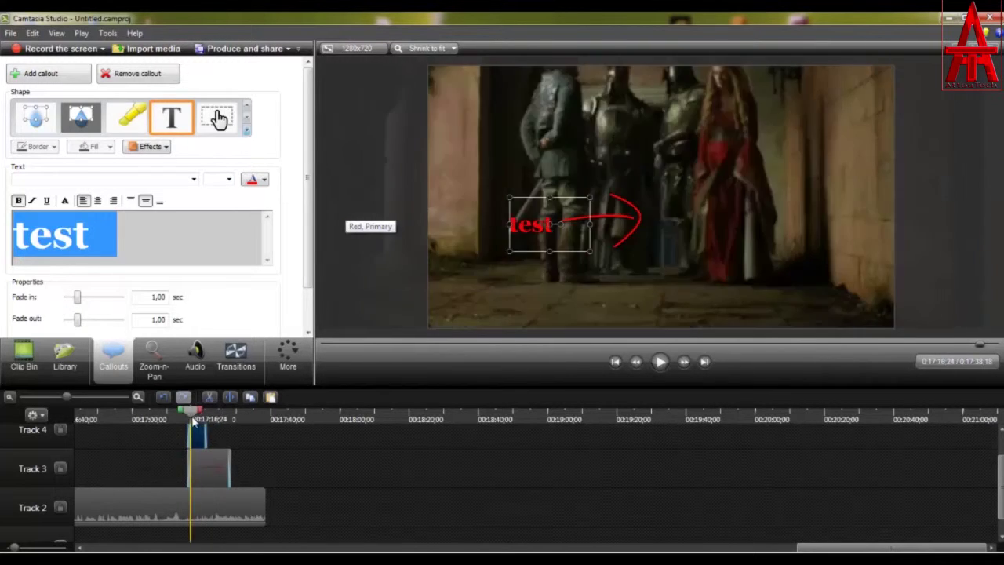
key("space")
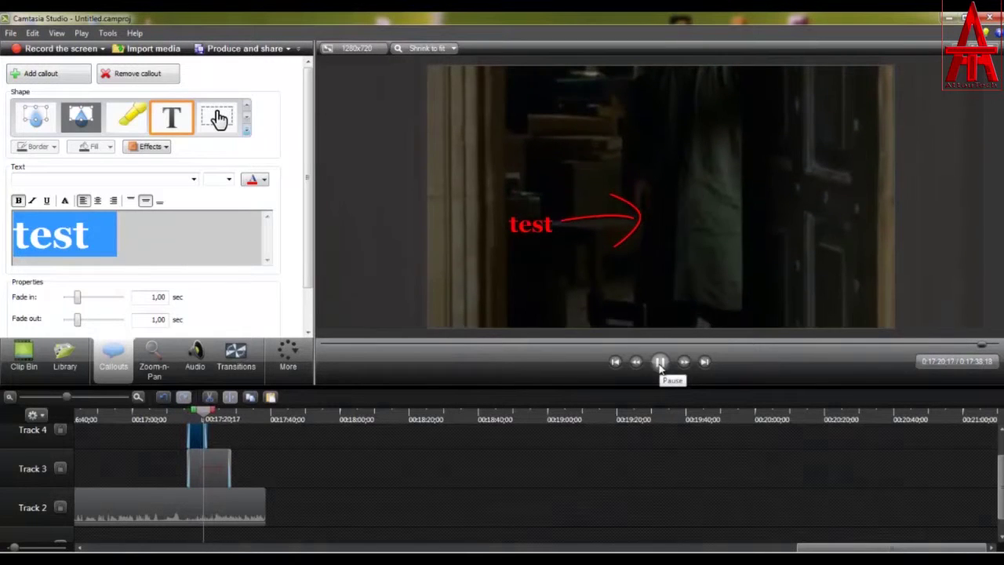
left_click(658, 363)
Shorten the arrow callout on Track 3 to end with the text callout, and preview both from 0:17:16;24
left_click_drag(230, 468, 207, 469)
left_click_drag(204, 421, 190, 420)
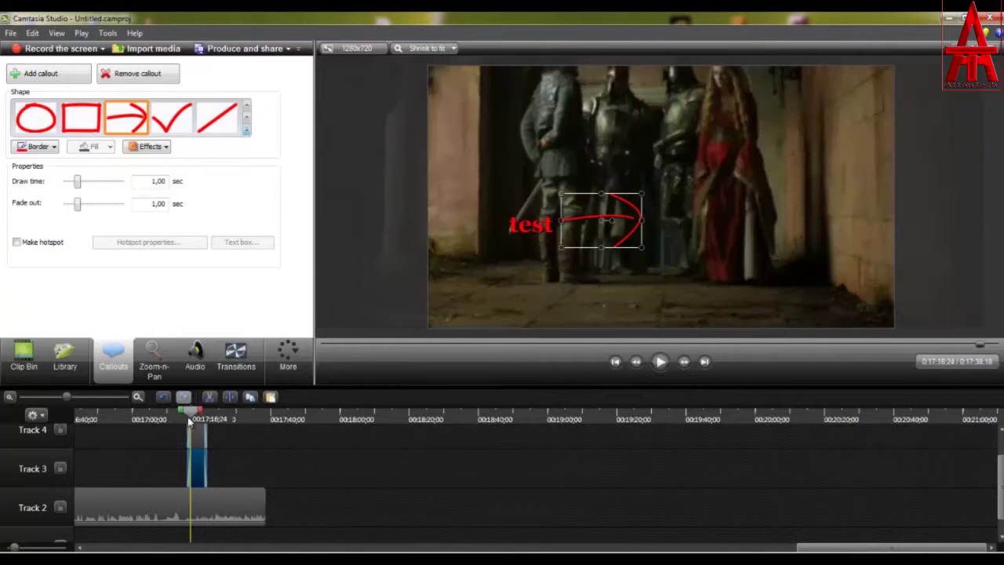
left_click(661, 362)
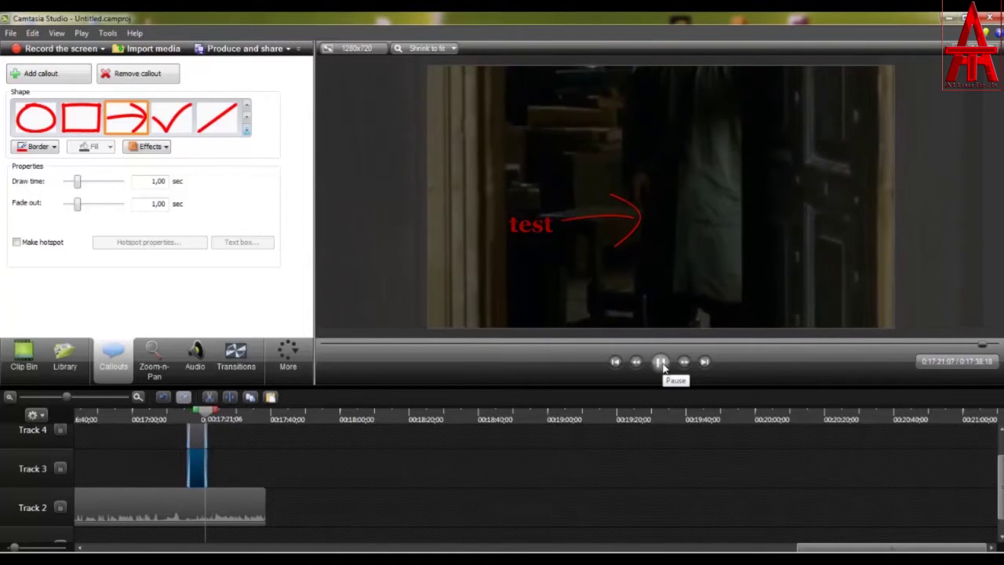
left_click(661, 362)
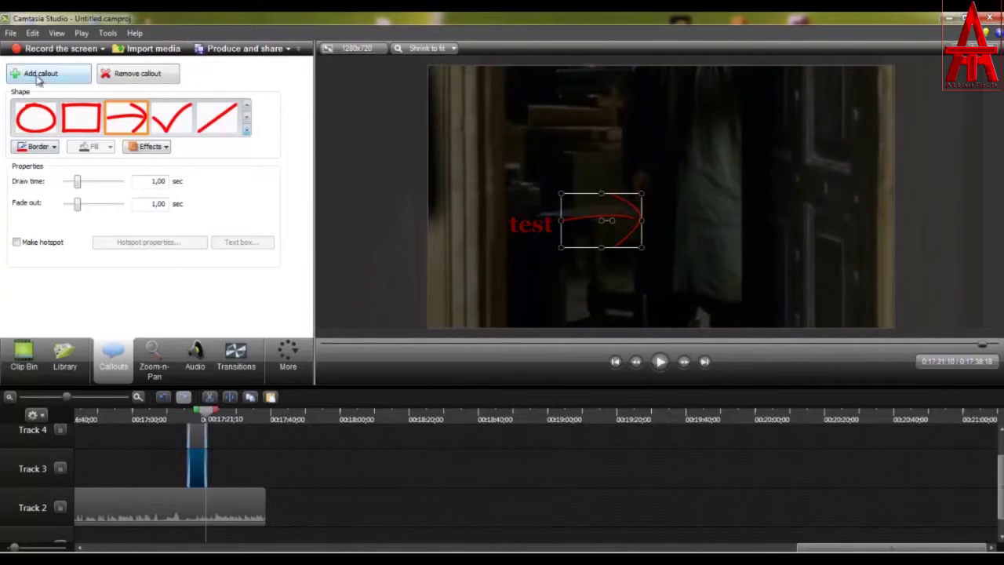
Add extra "test" text callouts and place them on Tracks 4 and 3 after the existing pair
left_click(247, 130)
left_click(297, 162)
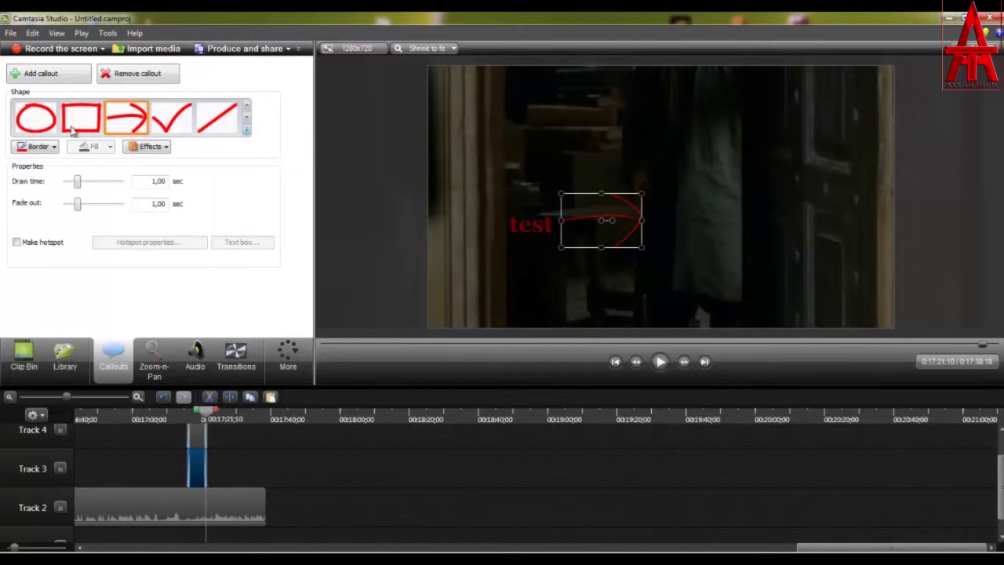
left_click(62, 77)
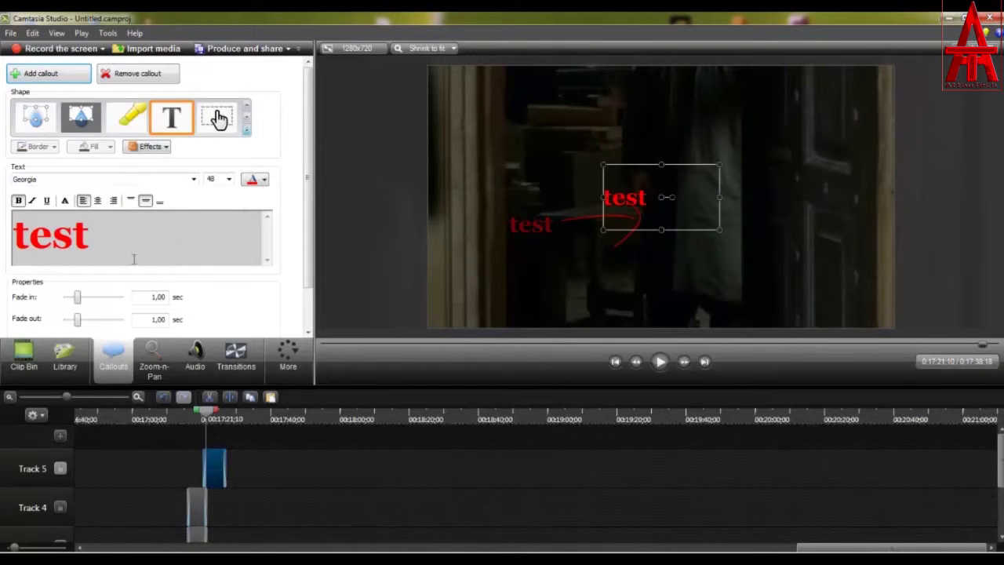
left_click_drag(217, 481, 240, 508)
left_click_drag(204, 426, 298, 426)
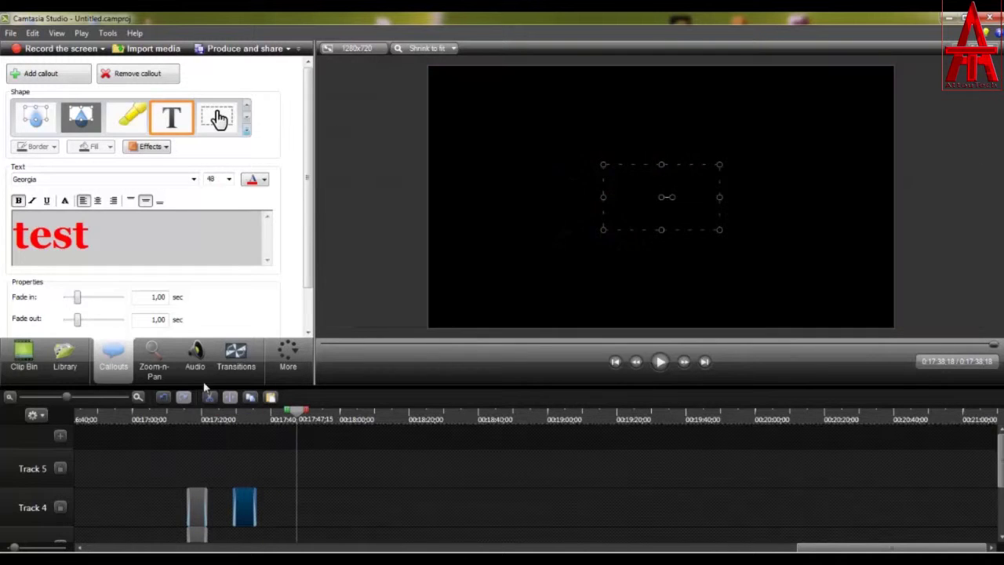
scroll(294, 431, "down", 3)
left_click_drag(305, 529, 249, 445)
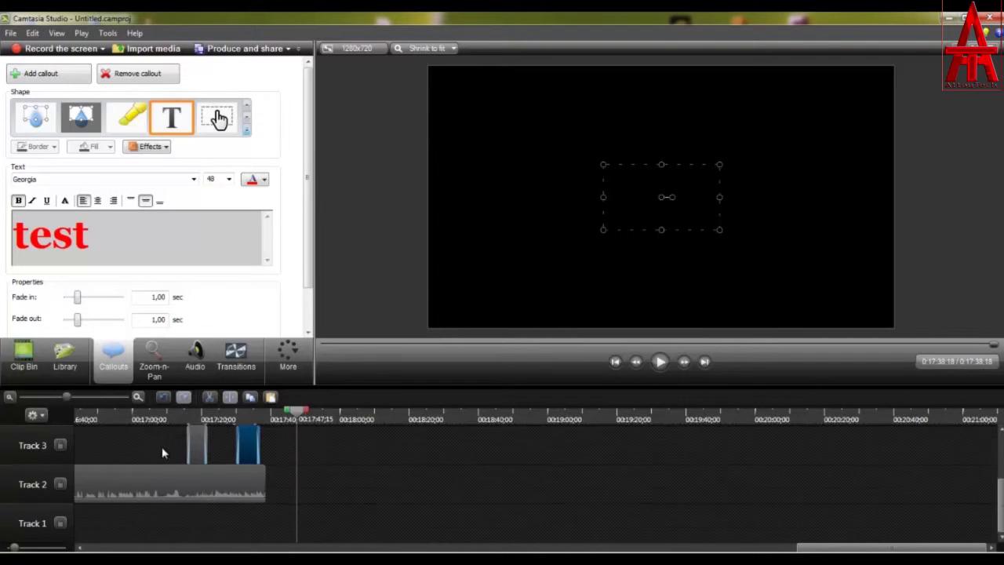
Select all the callouts on Tracks 3 and 4 and delete them
scroll(153, 453, "up", 2)
left_click_drag(146, 453, 305, 527)
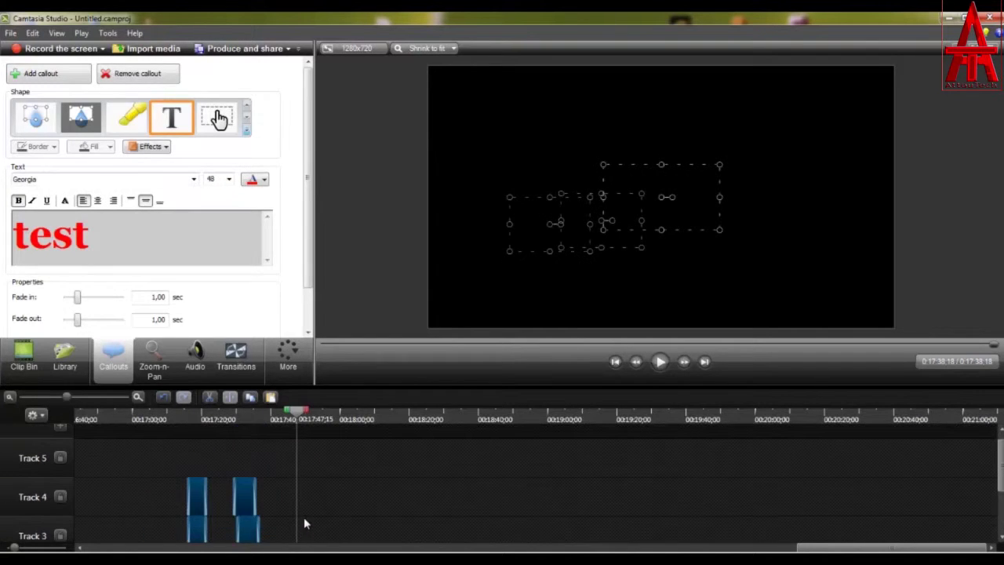
key("Delete")
Move the video clip from Track 2 to Track 4 and expand its visual animations row
scroll(235, 518, "down", 2)
left_click_drag(125, 504, 172, 444)
left_click_drag(51, 399, 22, 398)
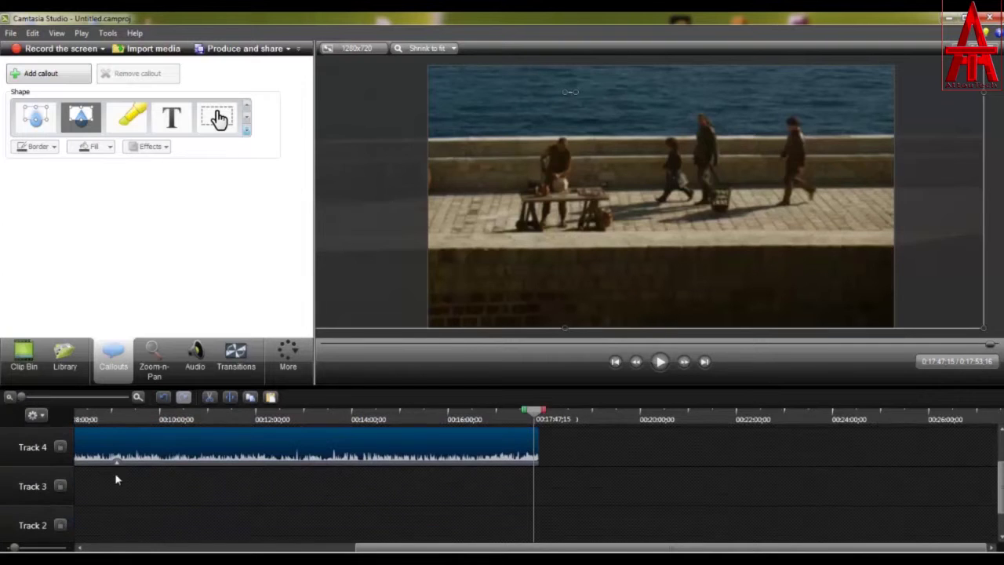
left_click(115, 463)
scroll(227, 487, "up", 2)
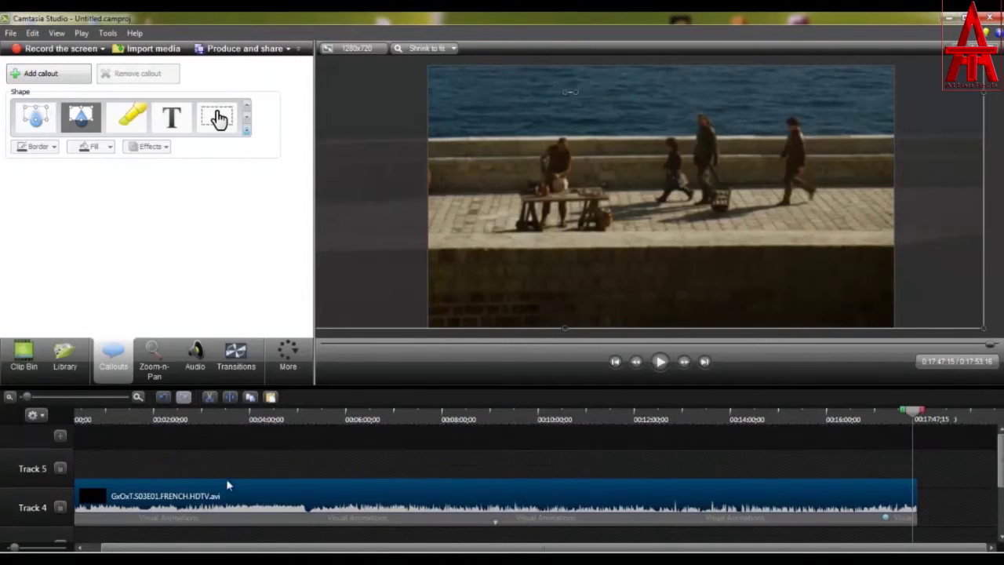
Examine the Voice Narration recording options and the list of additional tools
left_click(287, 363)
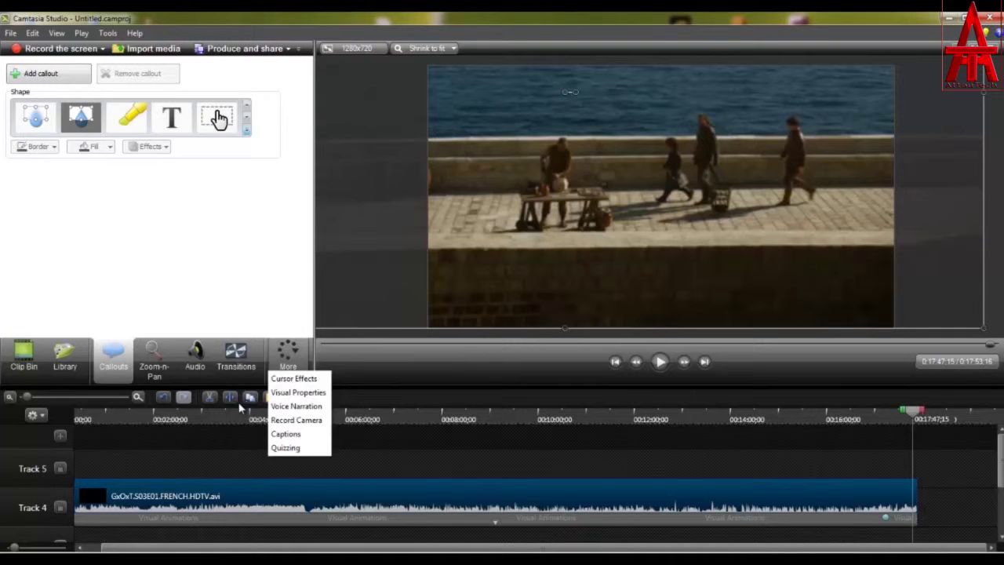
left_click(296, 406)
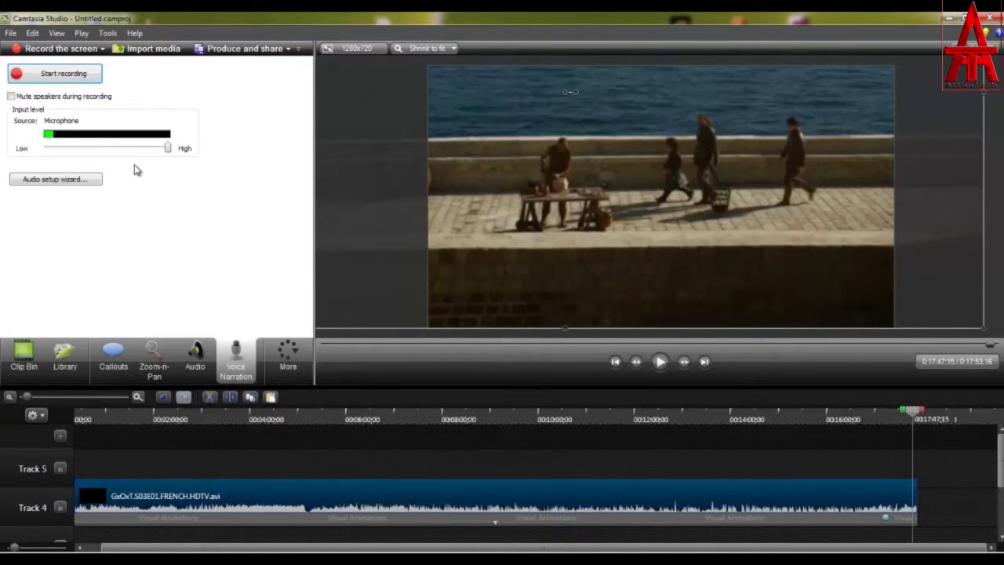
left_click(288, 354)
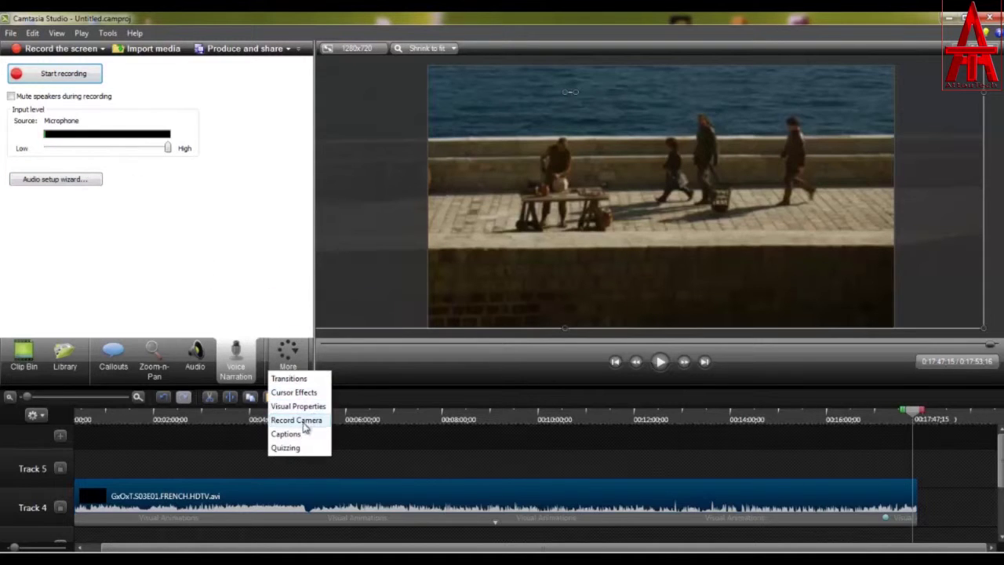
left_click(70, 206)
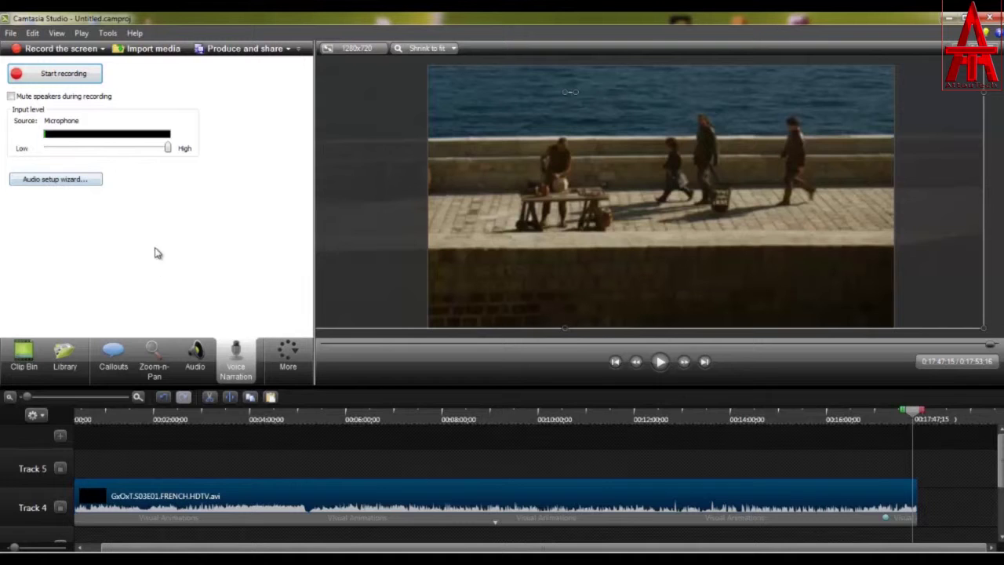
Look through the available Transitions and the Record Camera settings
left_click(283, 357)
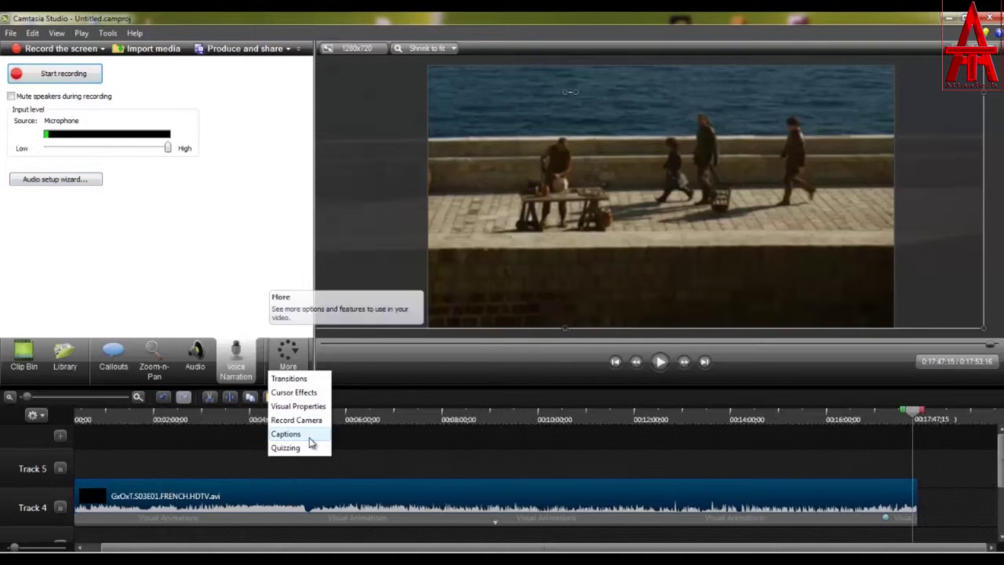
left_click(289, 379)
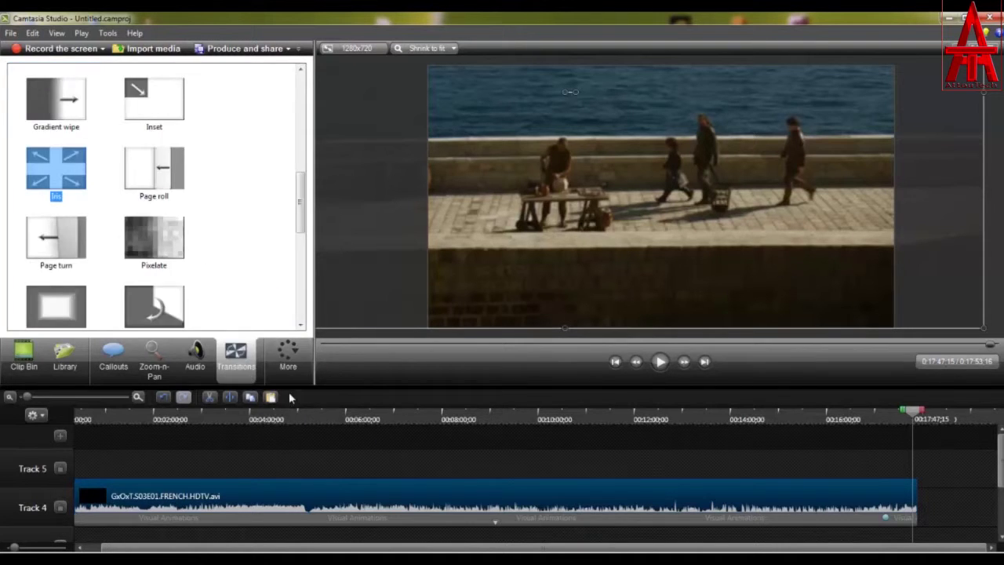
left_click(288, 357)
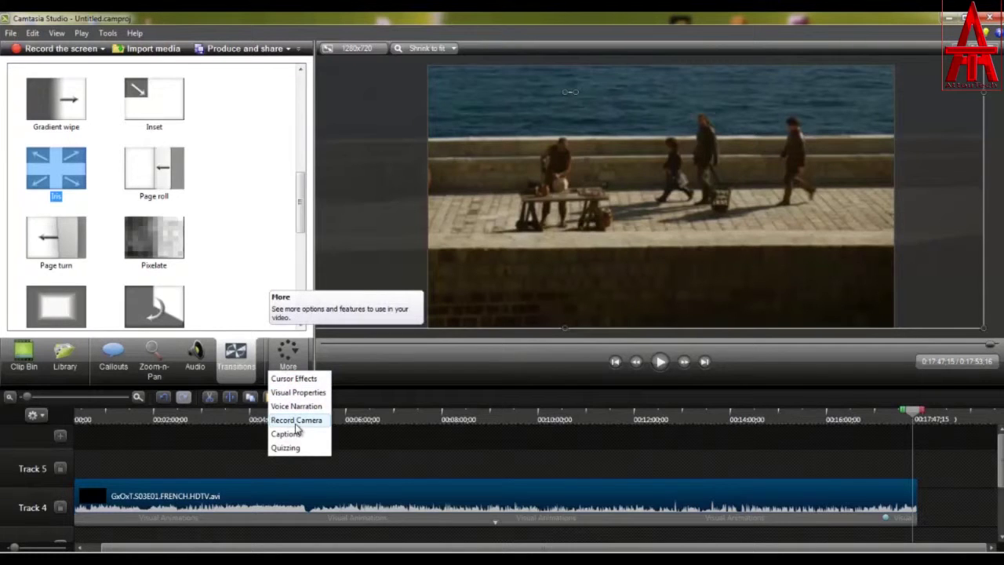
left_click(300, 424)
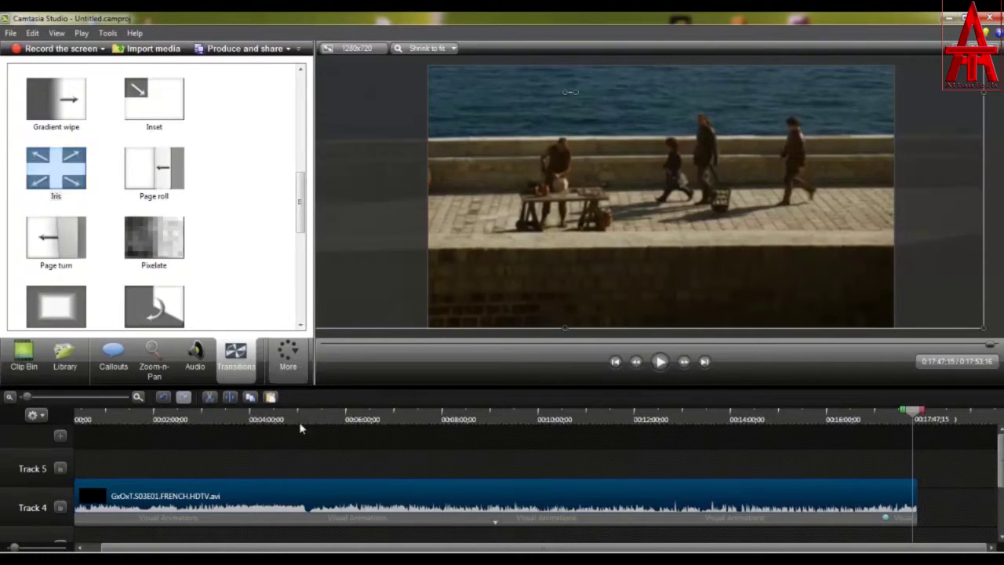
left_click(299, 361)
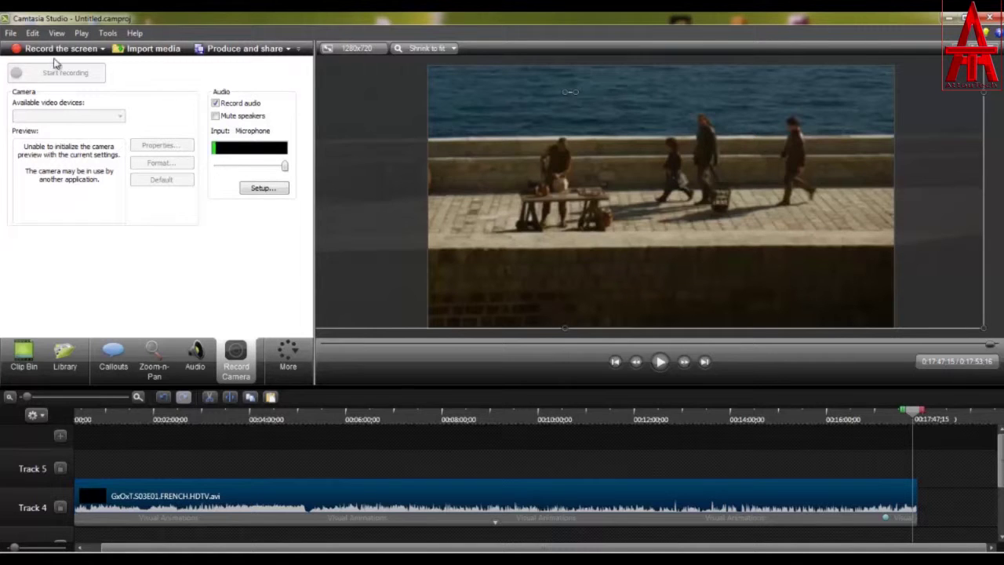
Review the imported media in the Clip Bin, the Library's theme folders and the Callouts options
left_click(135, 52)
left_click(496, 37)
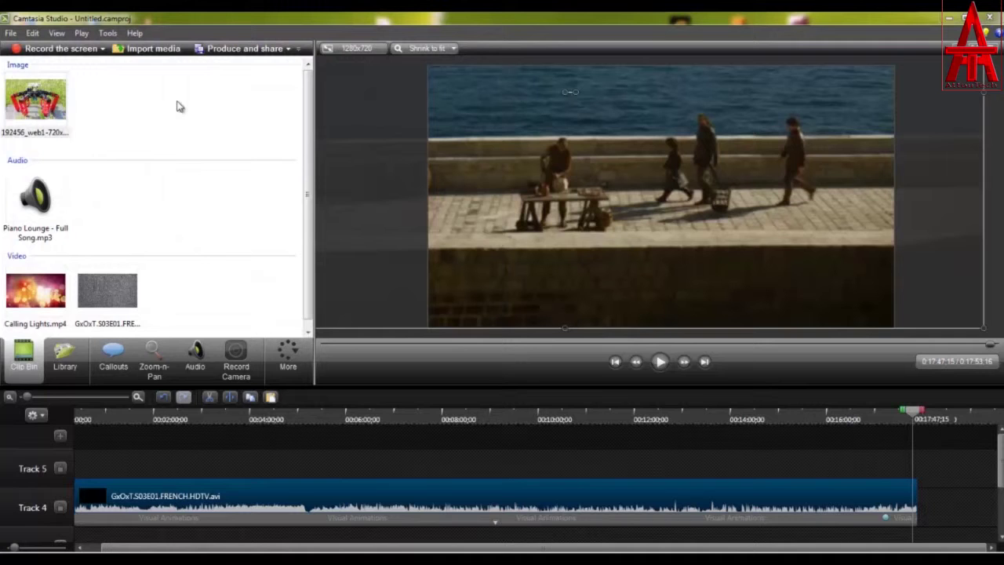
left_click(65, 367)
left_click(102, 375)
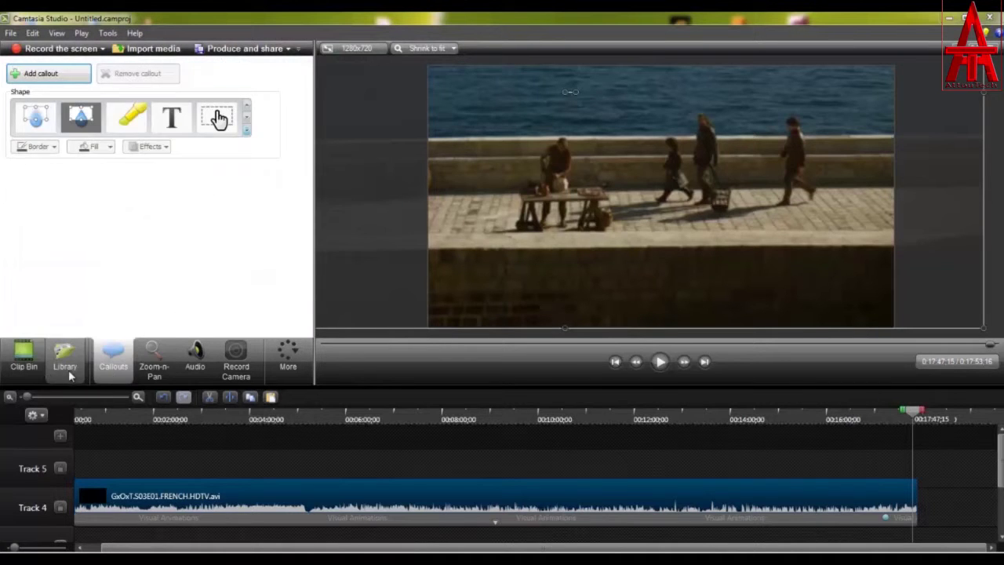
left_click(67, 370)
scroll(306, 157, "down", 1)
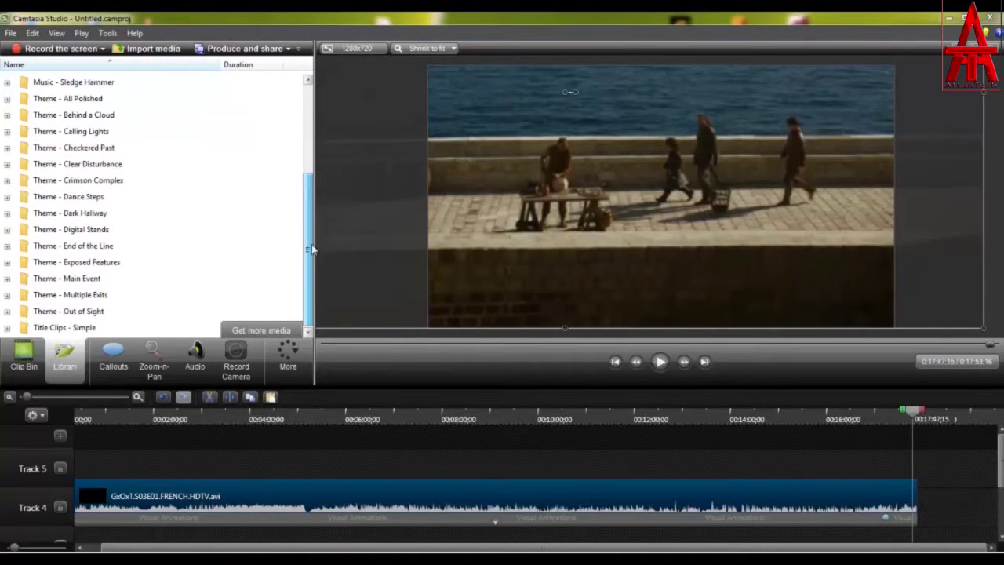
left_click(110, 353)
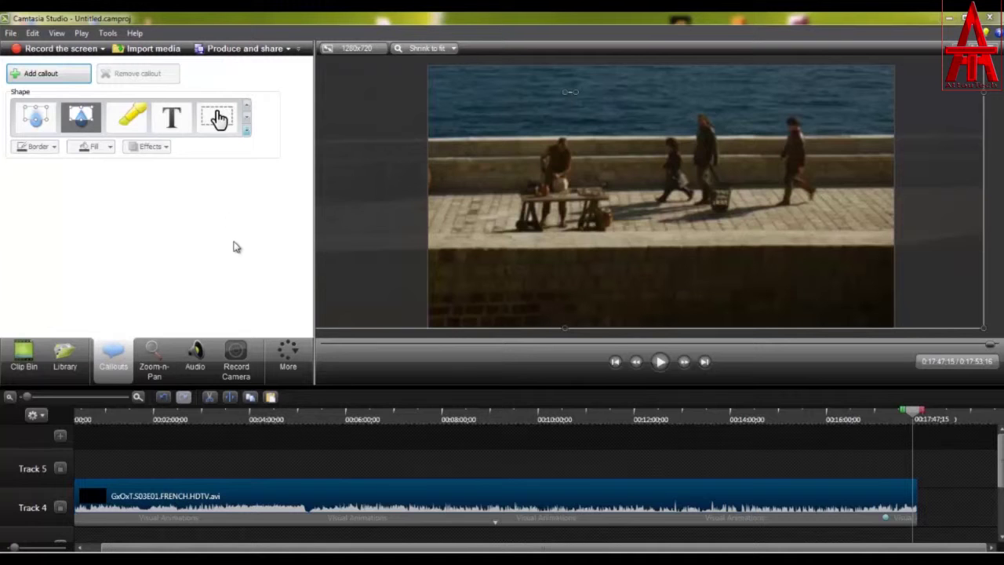
Adjust the Zoom-n-Pan frame at 0:17:47;15 on the Track 4 clip to show more of the sea and quay
left_click(154, 359)
left_click_drag(102, 144, 17, 88)
left_click_drag(79, 129, 102, 120)
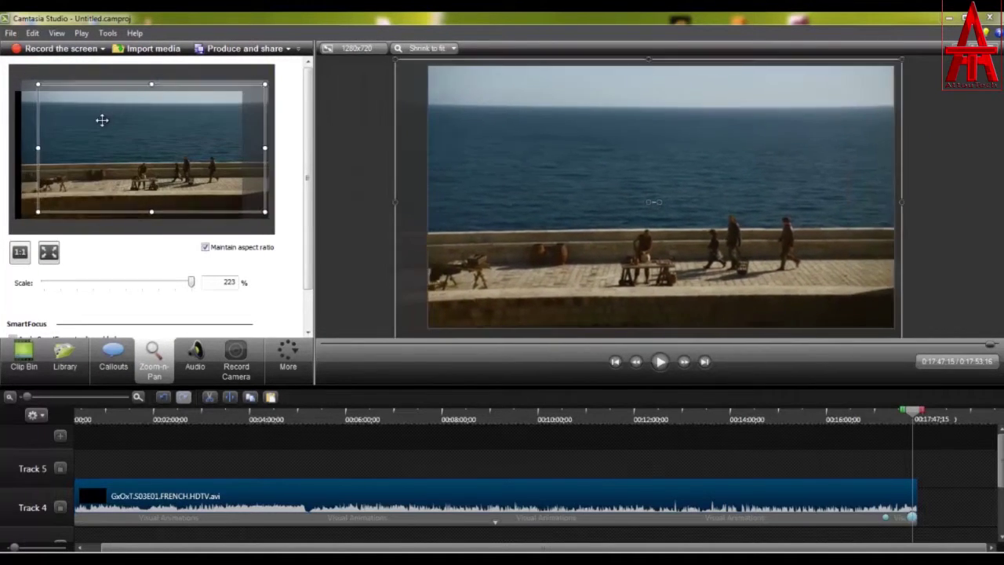
Open the Production Wizard and examine the production presets and the file formats available for a new preset
left_click(290, 48)
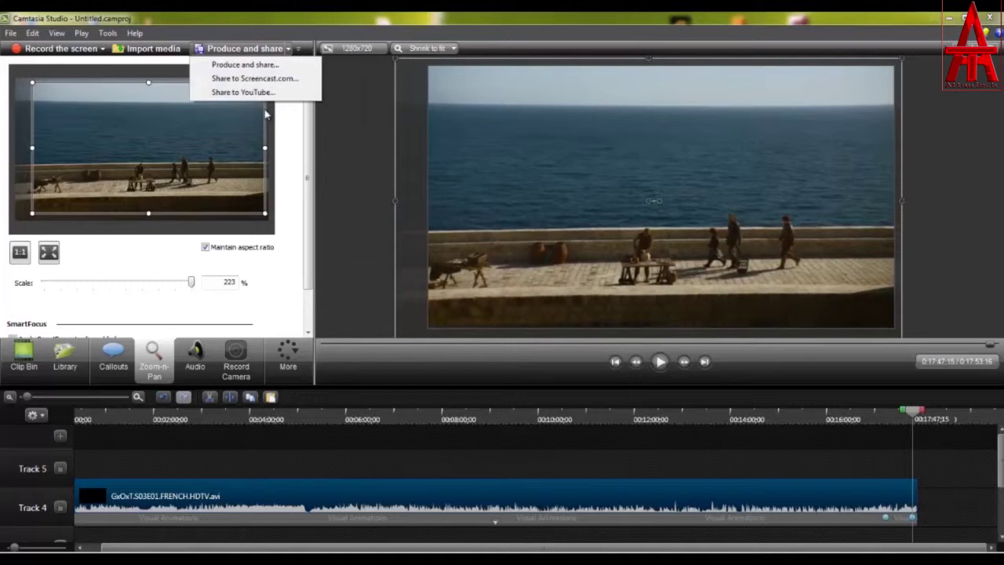
left_click(252, 67)
left_click(553, 180)
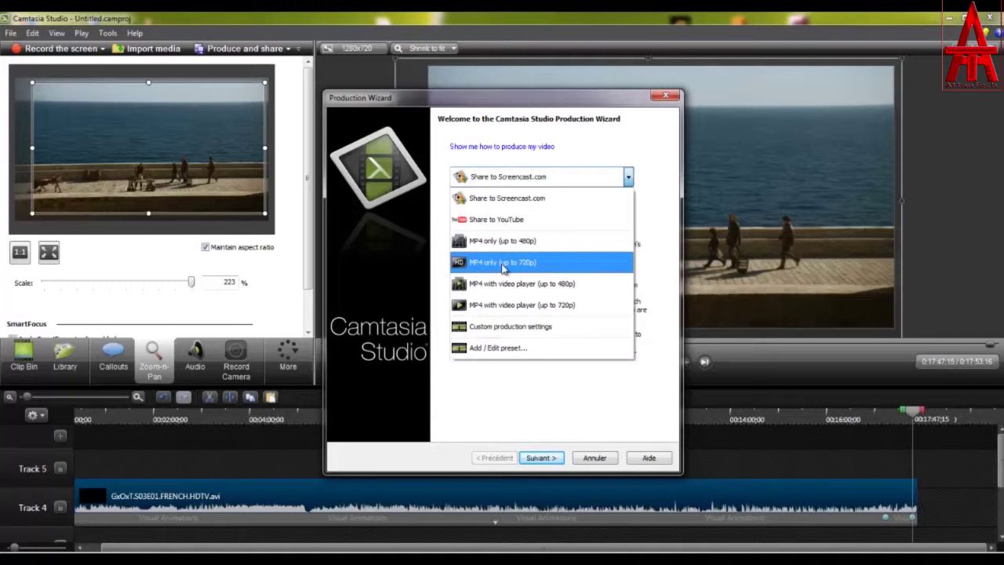
left_click(502, 348)
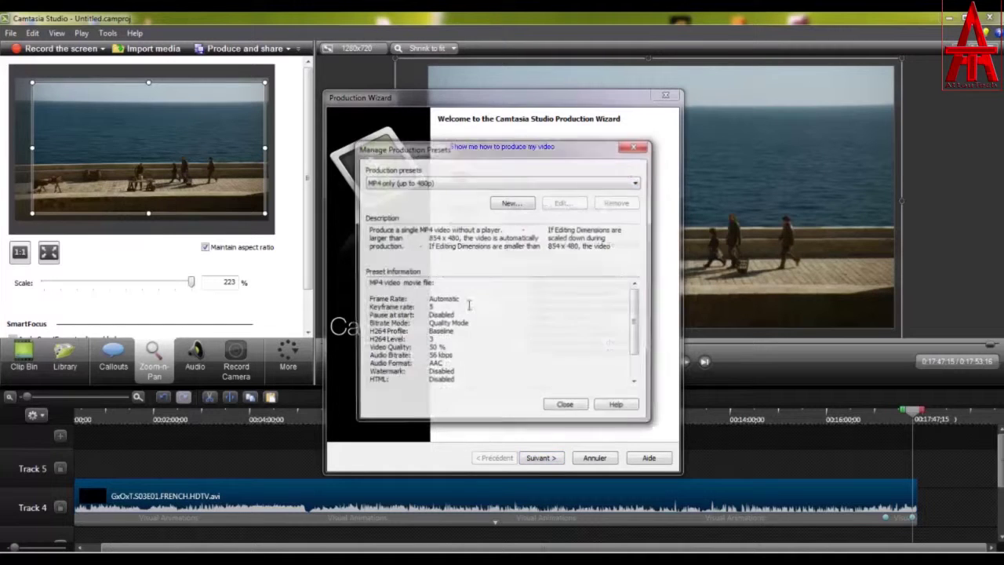
left_click(456, 183)
left_click(531, 327)
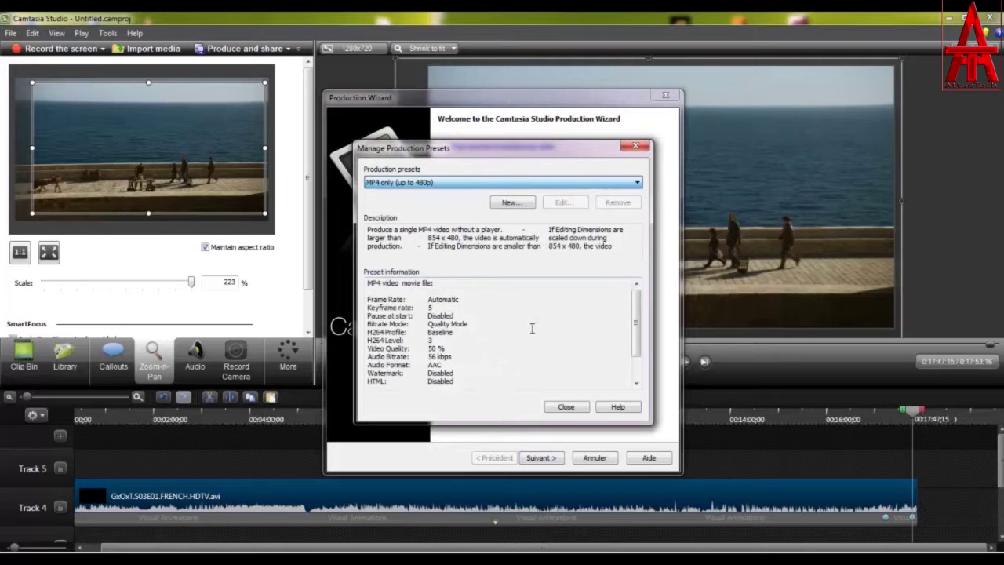
left_click_drag(636, 315, 630, 367)
left_click(511, 203)
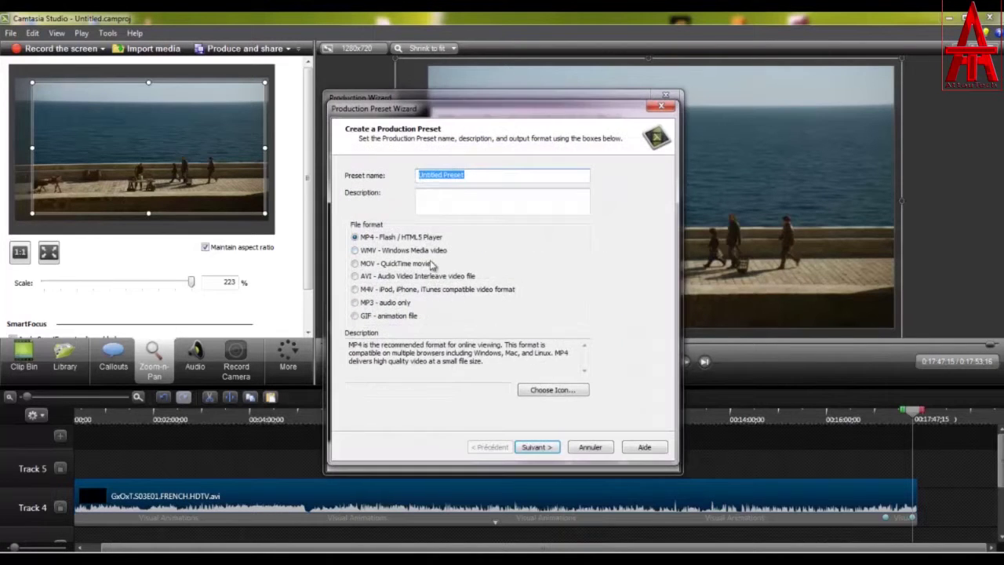
left_click(661, 106)
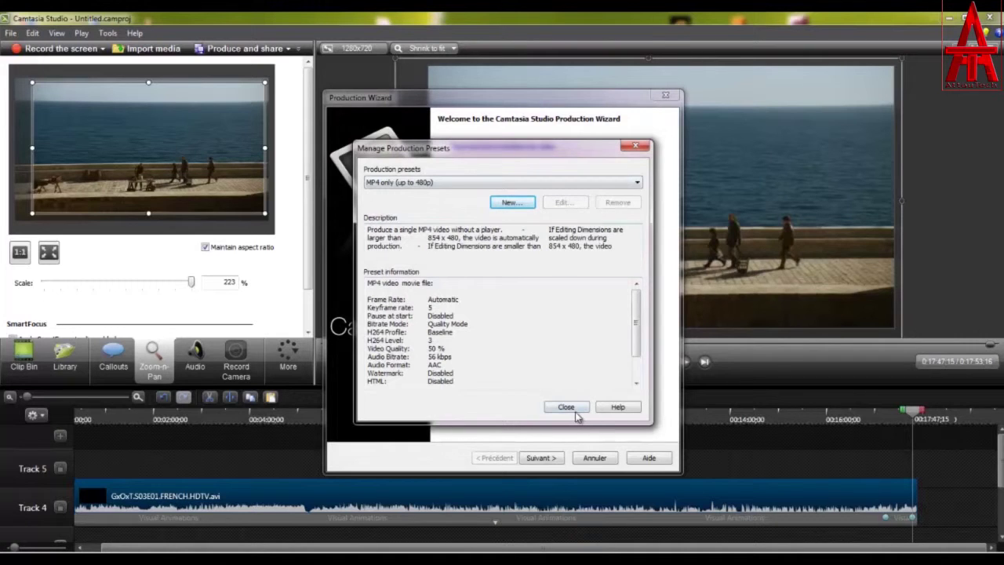
left_click(635, 146)
Choose the MP4 only (up to 720p) preset and proceed to the output file settings
left_click(534, 180)
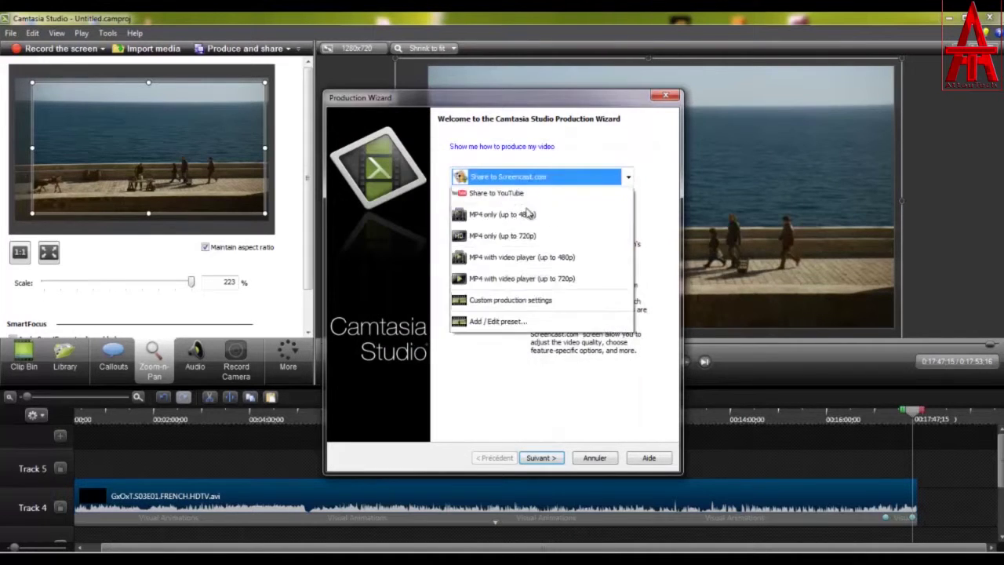
left_click(499, 267)
left_click(551, 460)
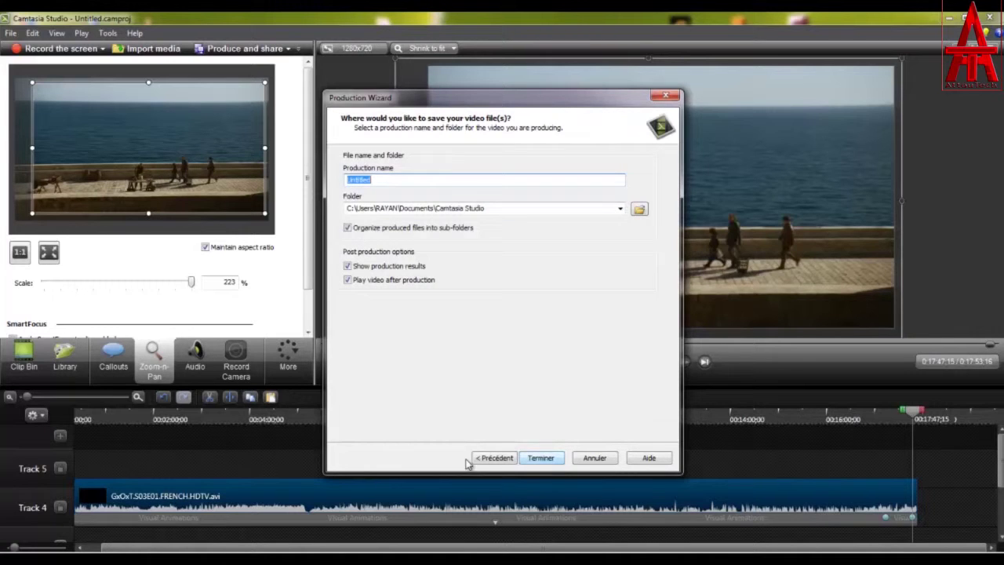
Name the production "test" and set the Desktop as its output folder
type("123")
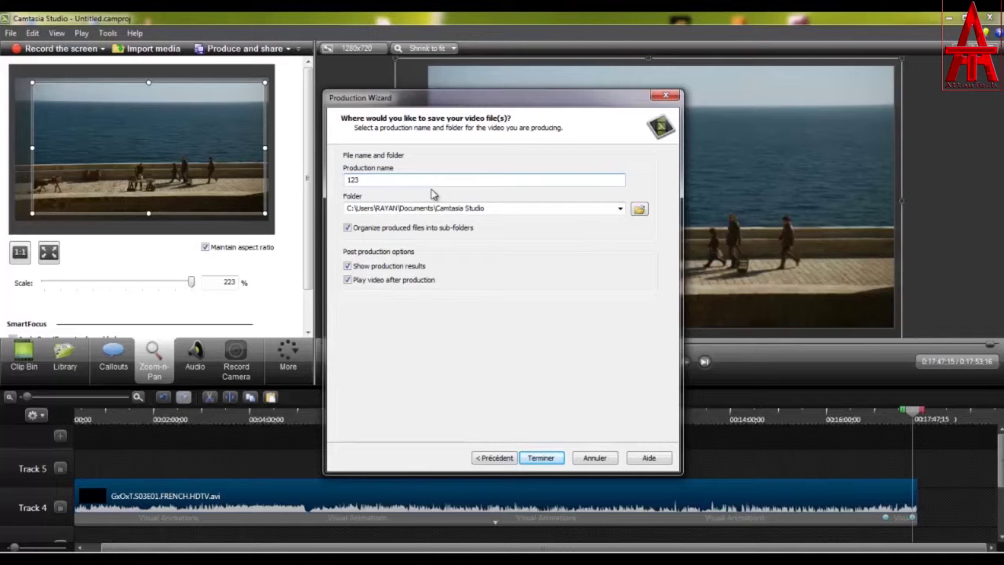
type("test")
left_click(640, 210)
left_click(343, 208)
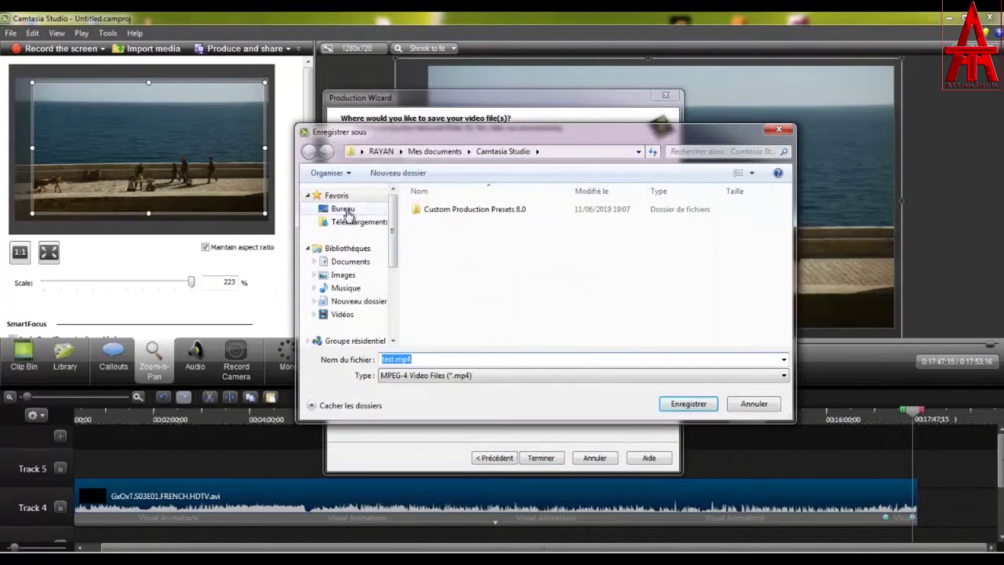
left_click(688, 404)
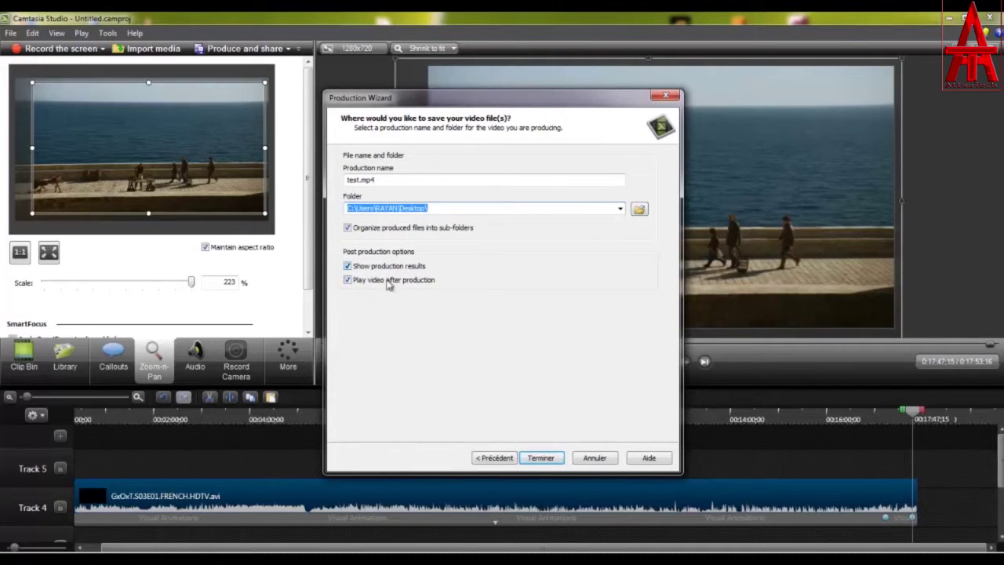
Start rendering the full-length video, cancel the rendering and close the Production Wizard
left_click(541, 458)
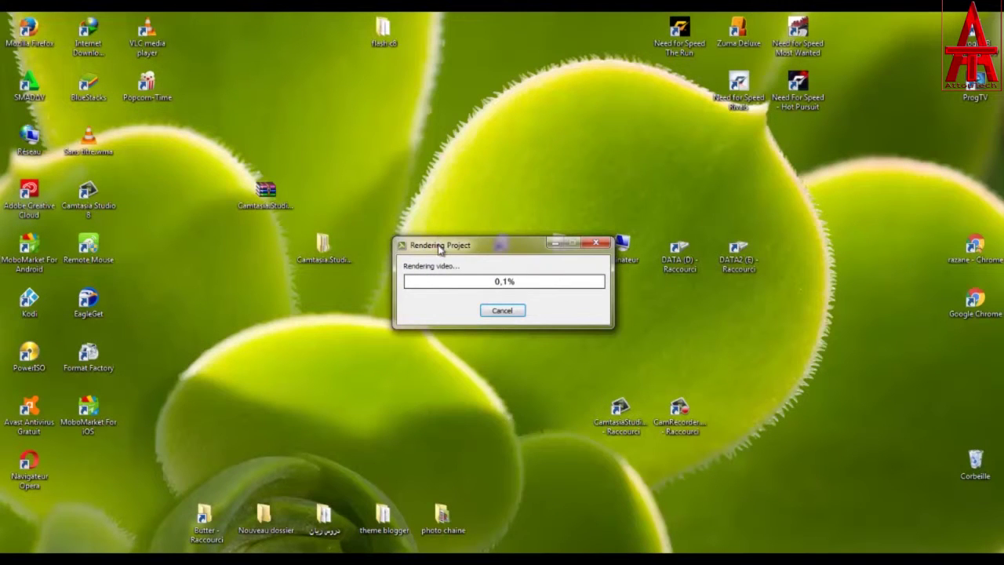
left_click_drag(439, 246, 459, 145)
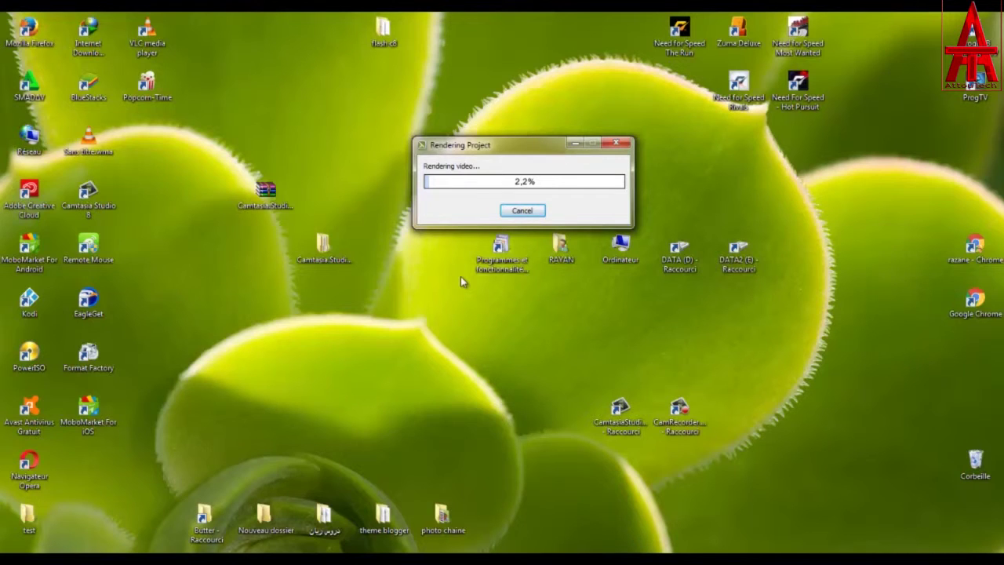
left_click(533, 216)
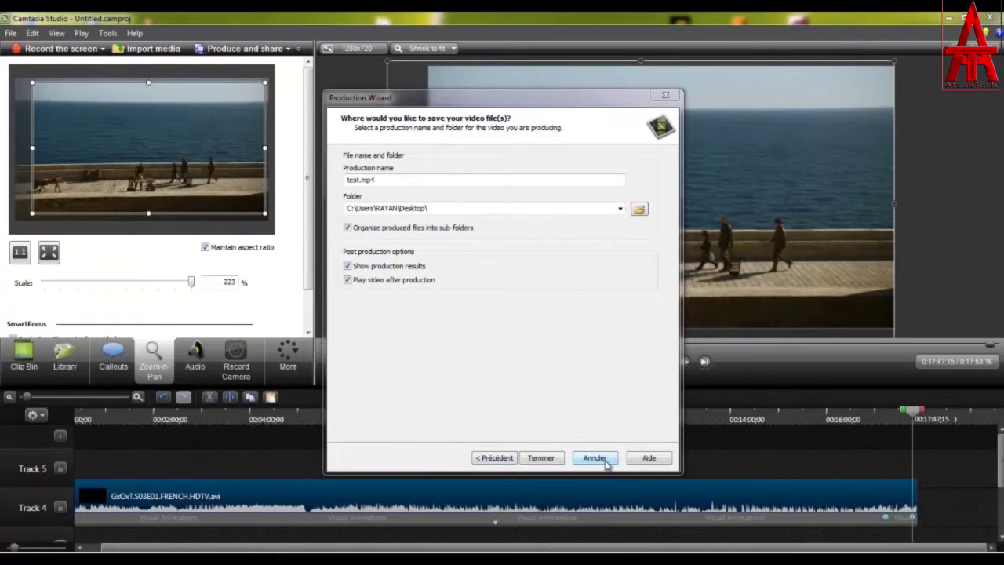
left_click(595, 458)
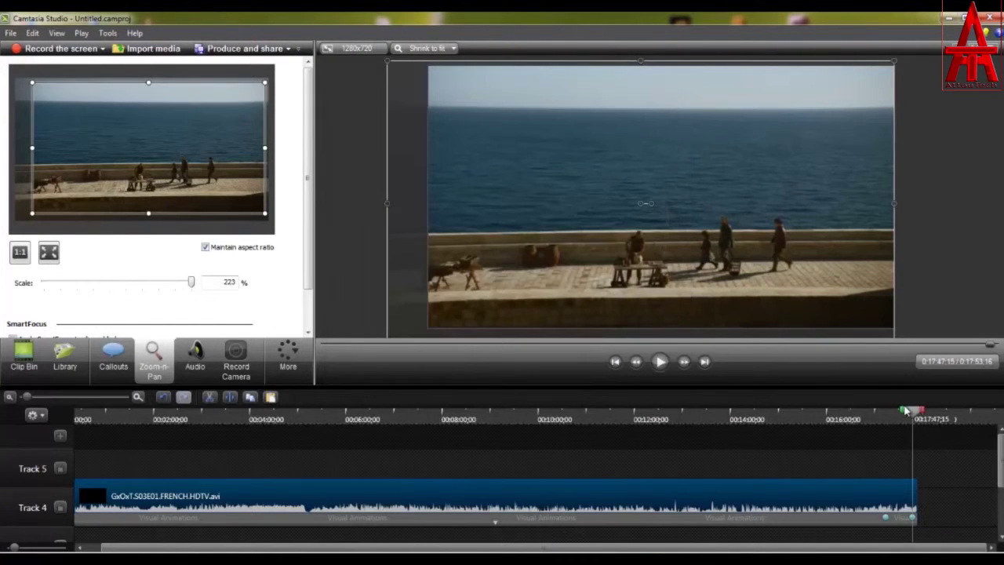
Move the Track 4 video clip to the timeline start, split it at 0:00:18;02 and delete the remainder
left_click_drag(613, 424, 19, 428)
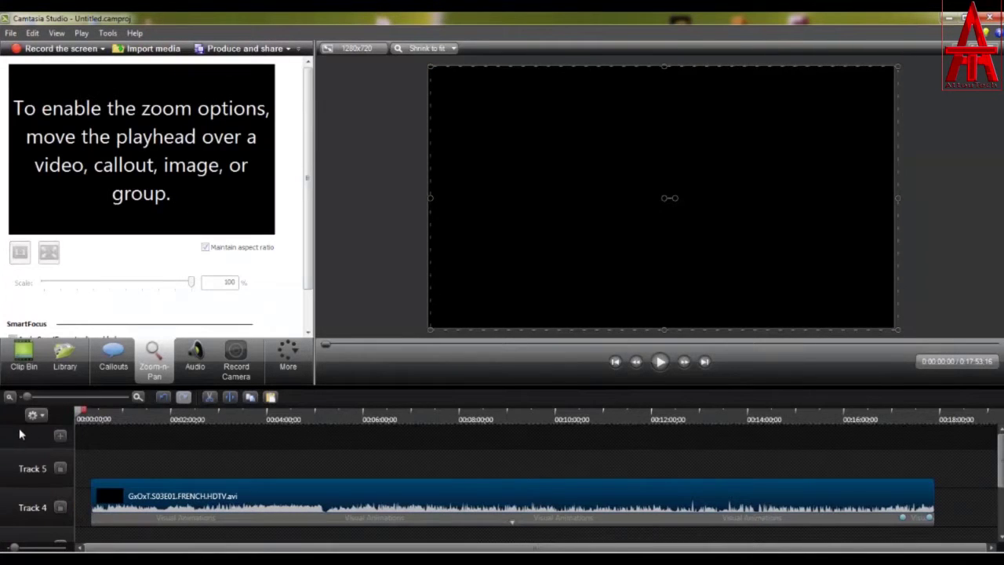
mouse_move(79, 416)
left_mouse_down()
mouse_move(97, 424)
mouse_move(90, 420)
left_mouse_up()
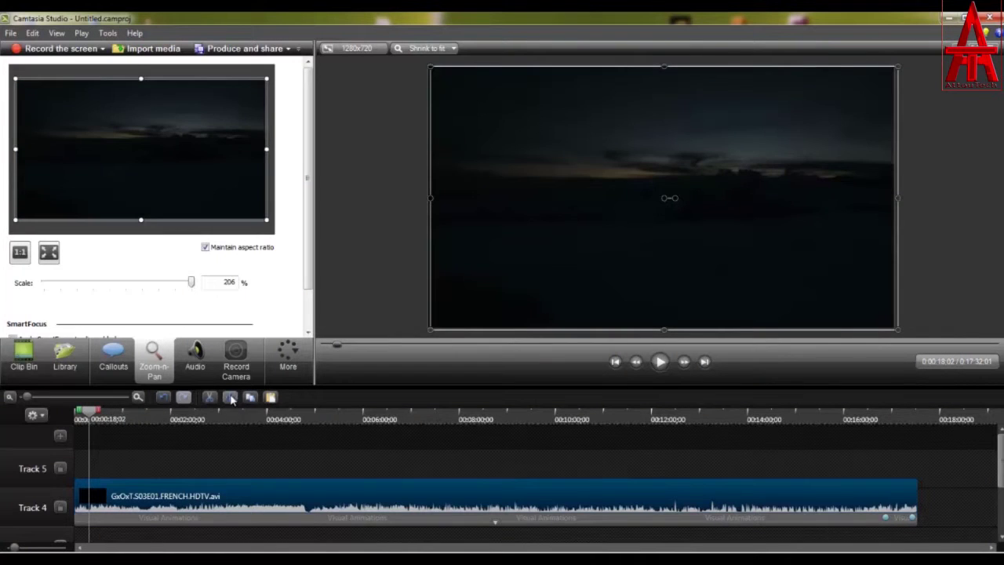
left_click(157, 478)
left_click(178, 499)
key("Delete")
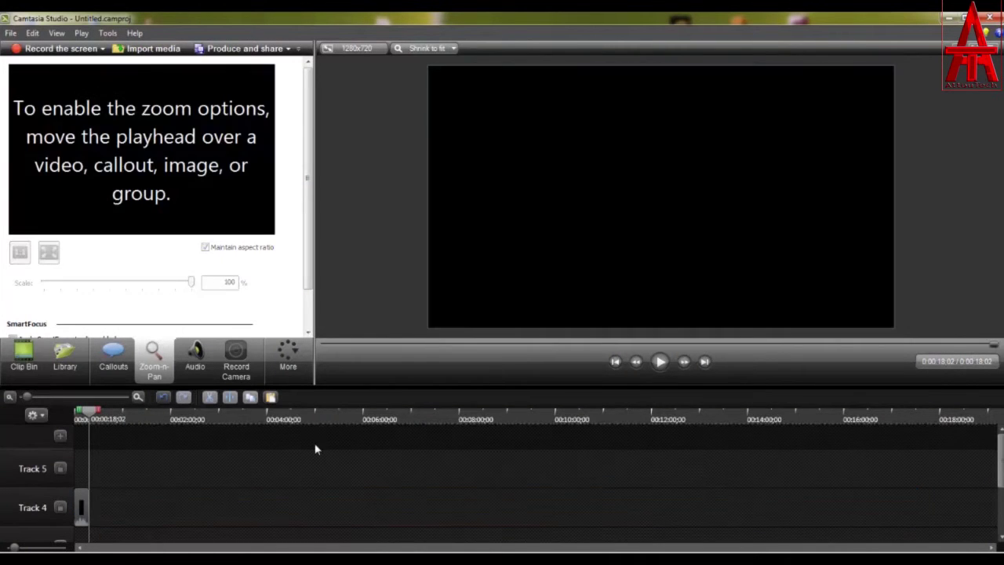
Reopen the Production Wizard for the shortened video and select the MP4 only (up to 720p) preset
left_click(287, 49)
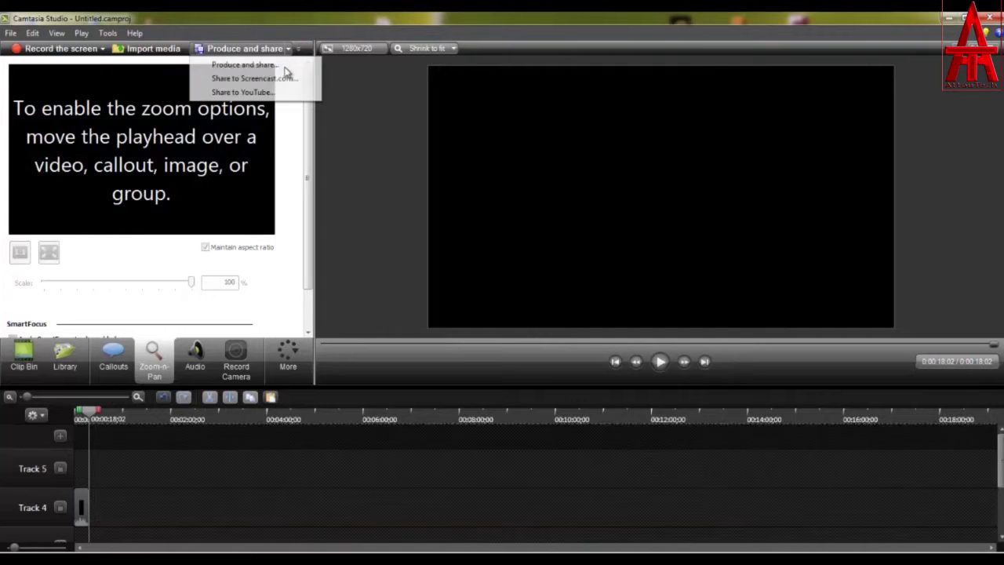
left_click(279, 67)
left_click(522, 183)
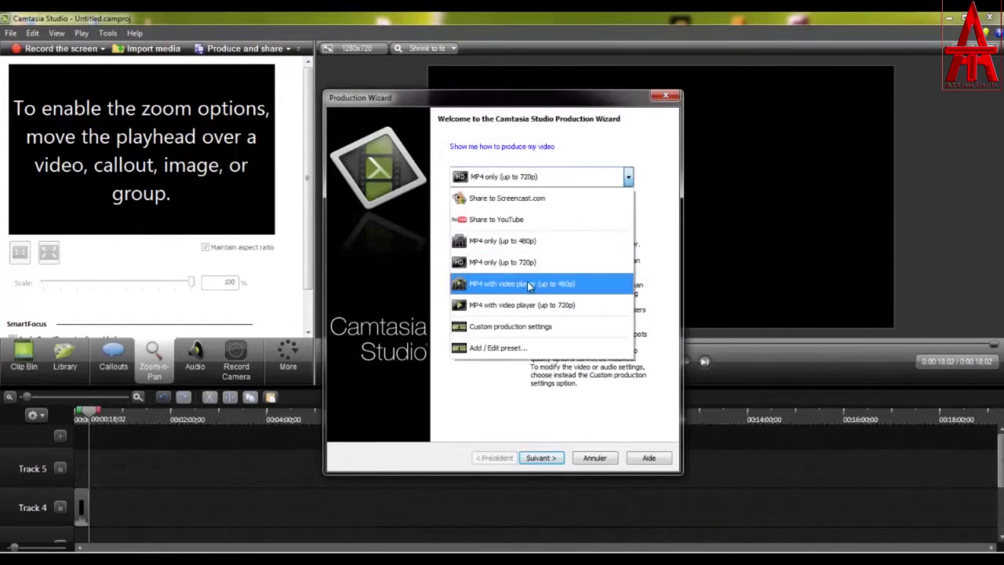
left_click(506, 263)
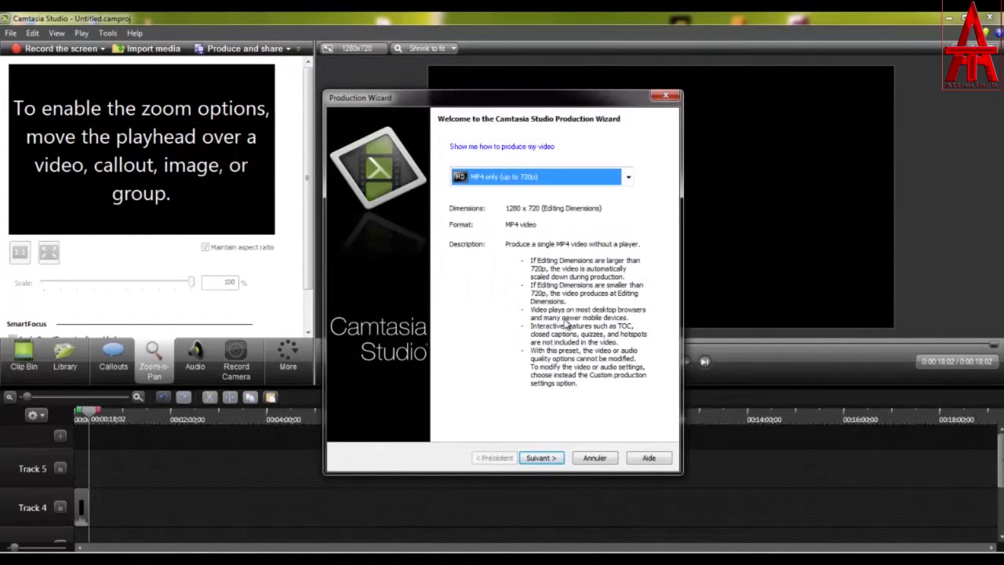
Name the production "222" and set the Desktop as its output folder
left_click(541, 457)
type("222")
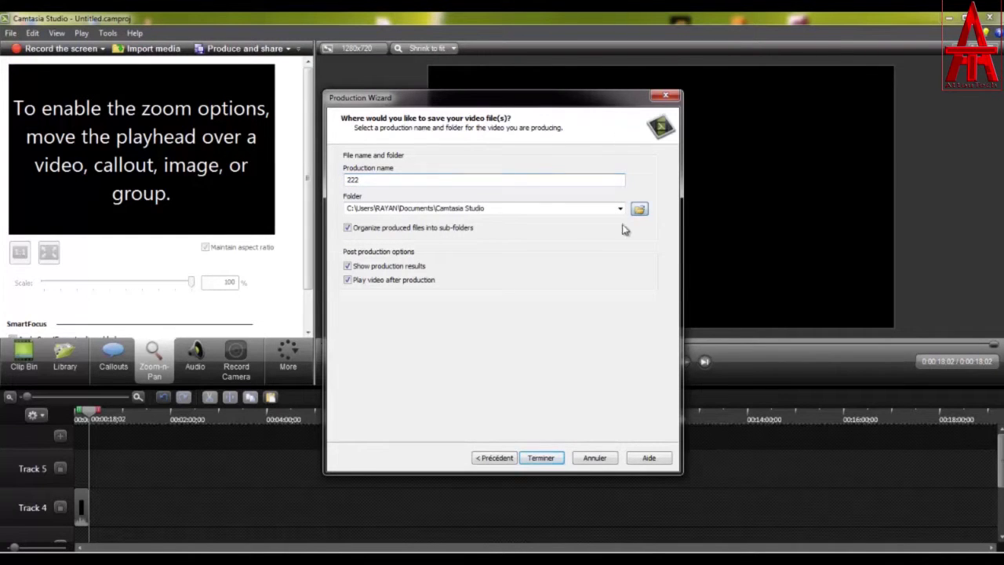
left_click(639, 209)
left_click(343, 208)
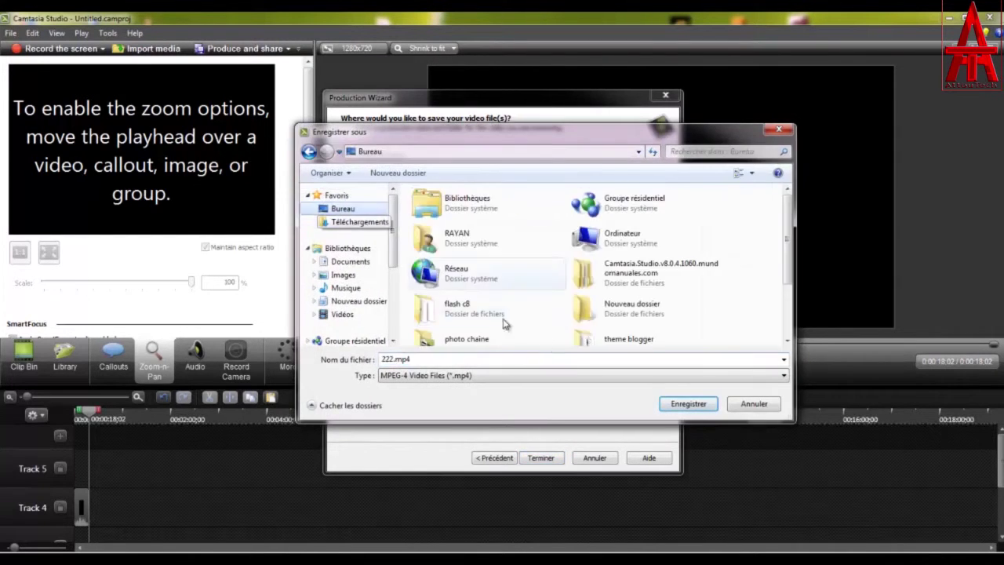
left_click(688, 404)
left_click_drag(348, 180, 361, 182)
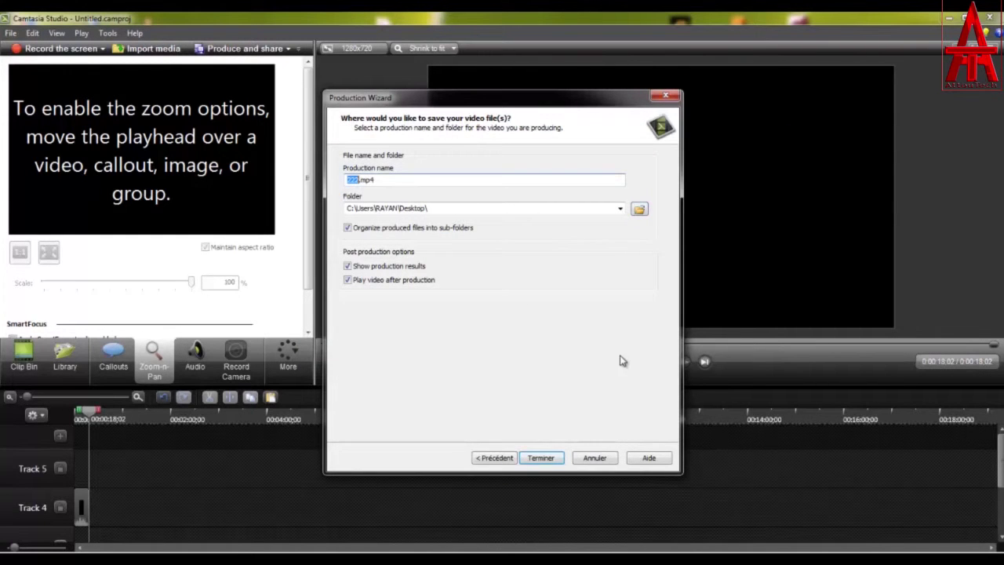
Render the shortened MP4 video, then pause its playback and close the VLC player and the production results
left_click(541, 459)
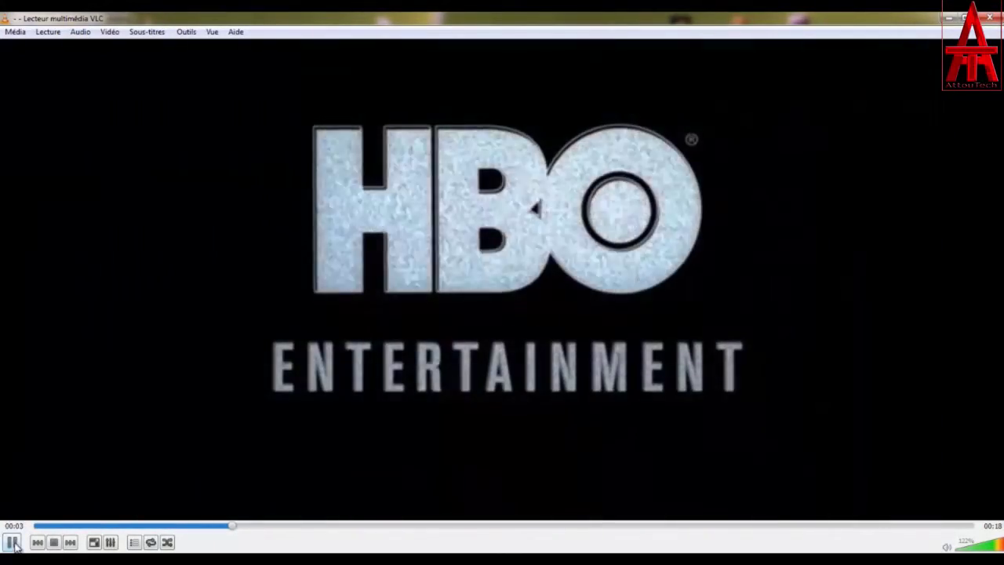
left_click(14, 545)
left_click(990, 18)
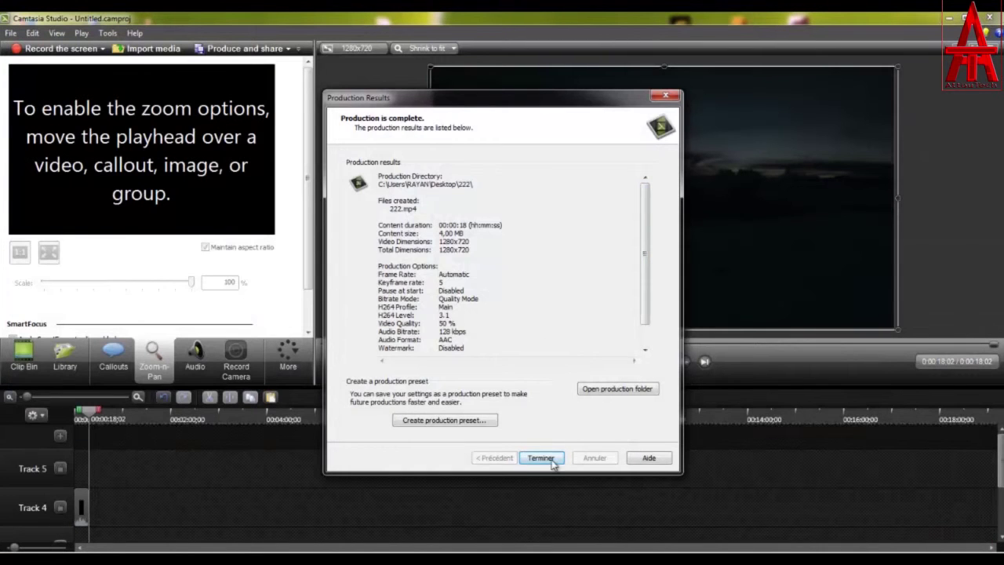
left_click(675, 98)
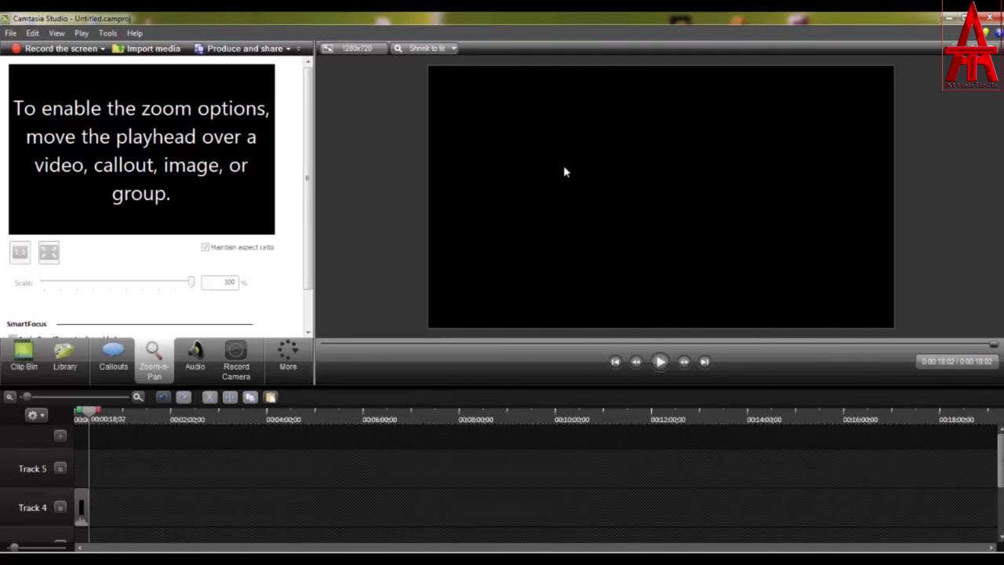
left_click(405, 560)
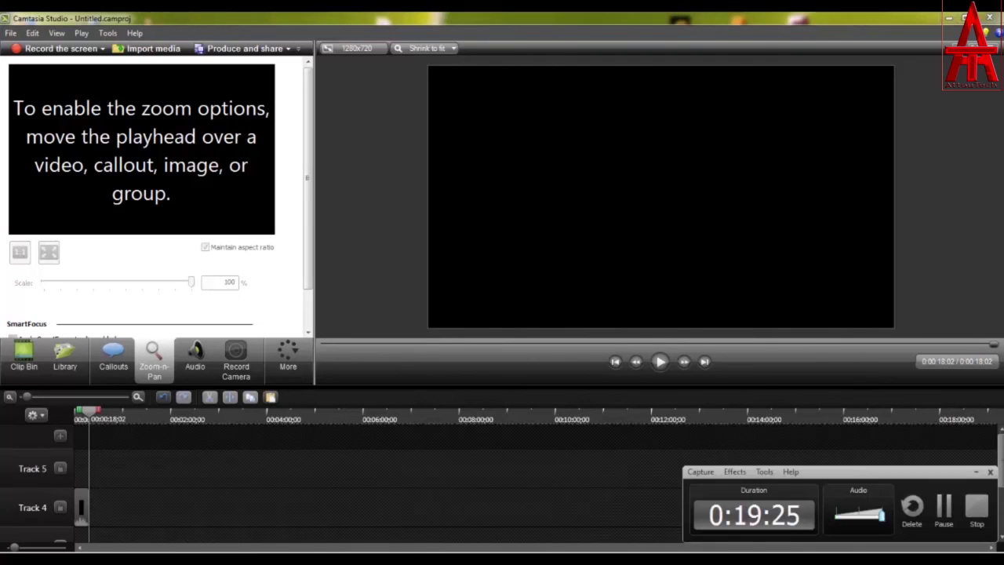